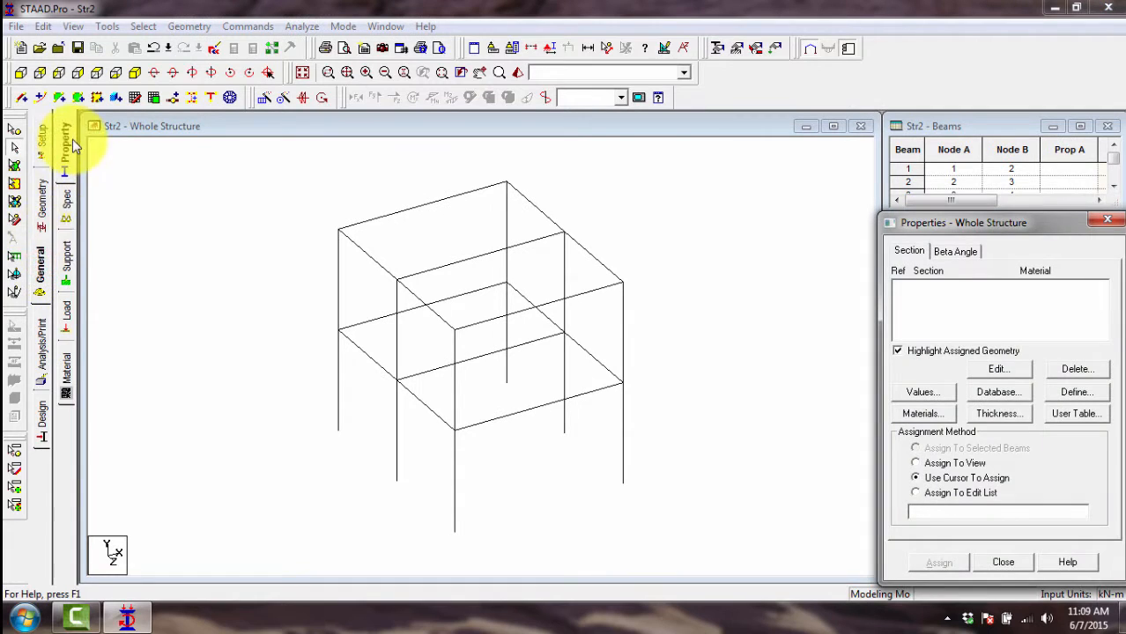
- Open the member property page and reposition the Properties dialog slightly
click(67, 145)
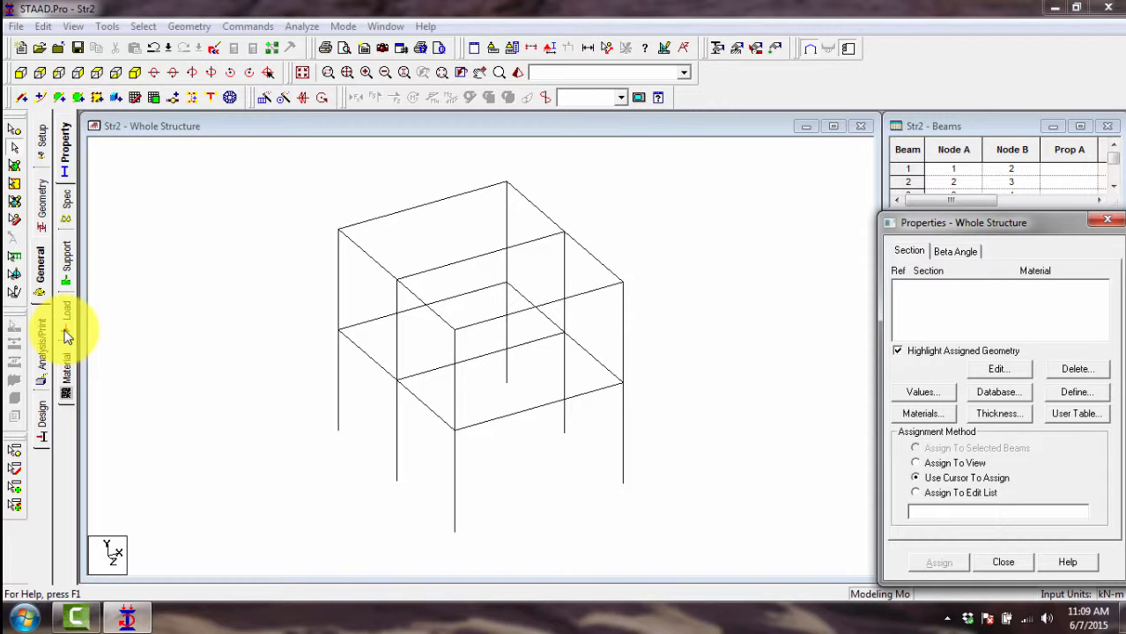
click(67, 166)
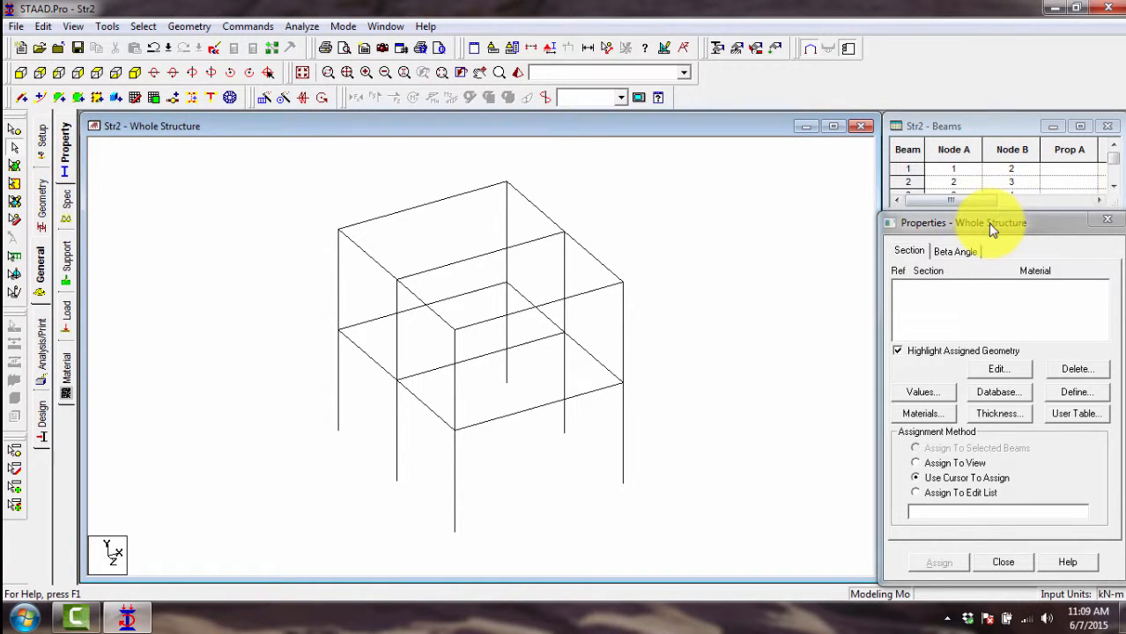
mouse_move(987, 223)
mouse_down()
mouse_move(956, 184)
mouse_move(998, 225)
mouse_move(991, 217)
mouse_up()
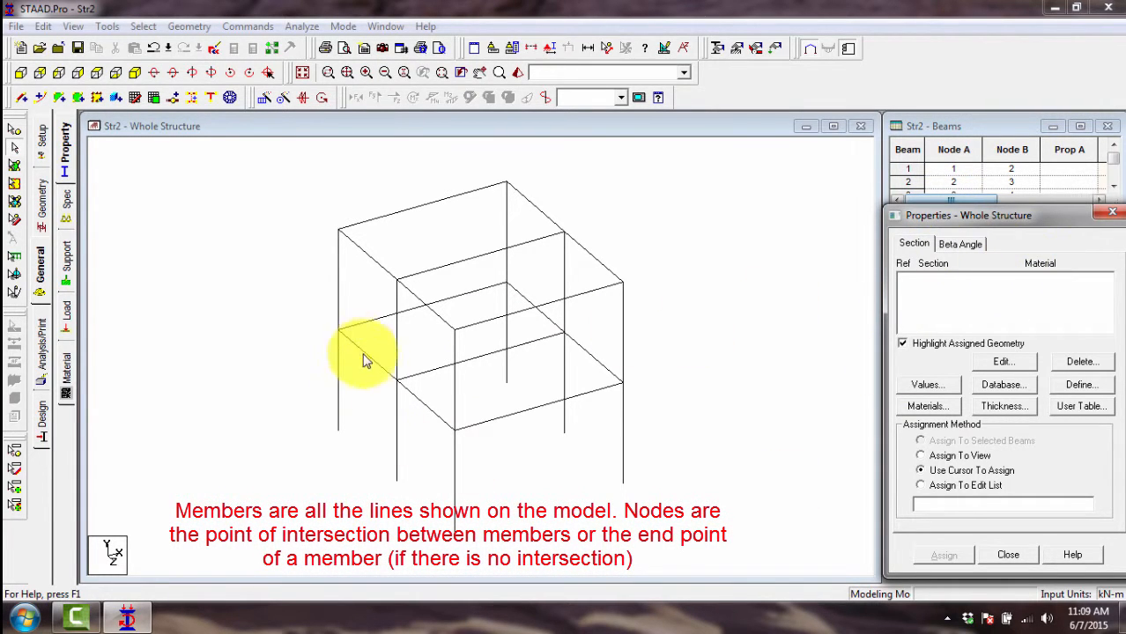
- Select individual frame members one at a time, including the roof beams and the upper rear column
click(397, 328)
click(425, 271)
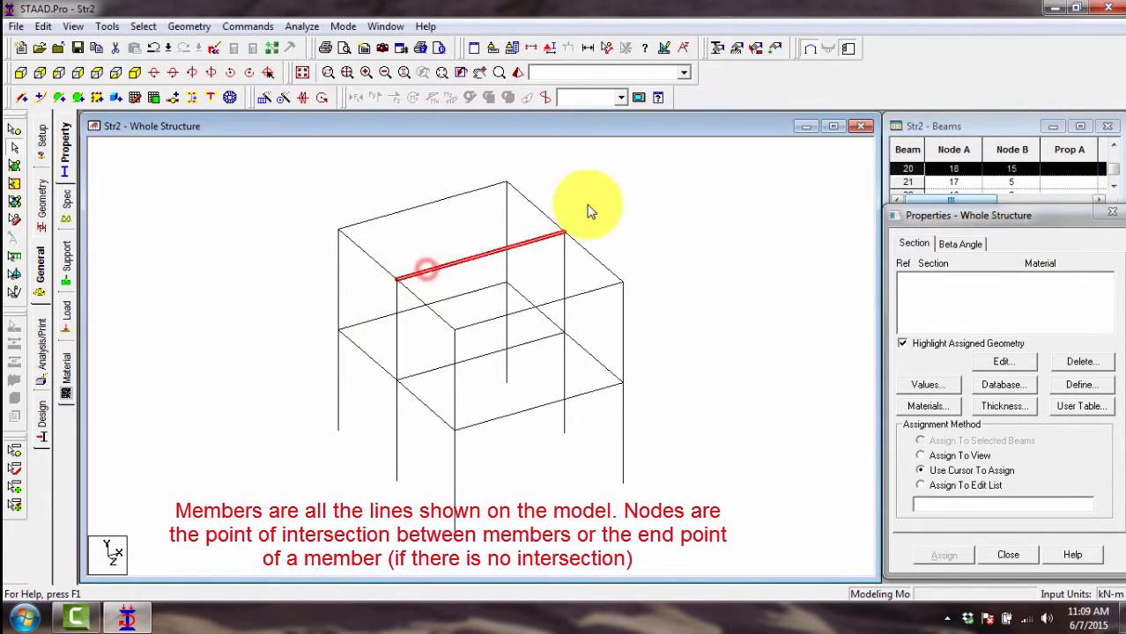
click(534, 206)
click(490, 187)
click(508, 210)
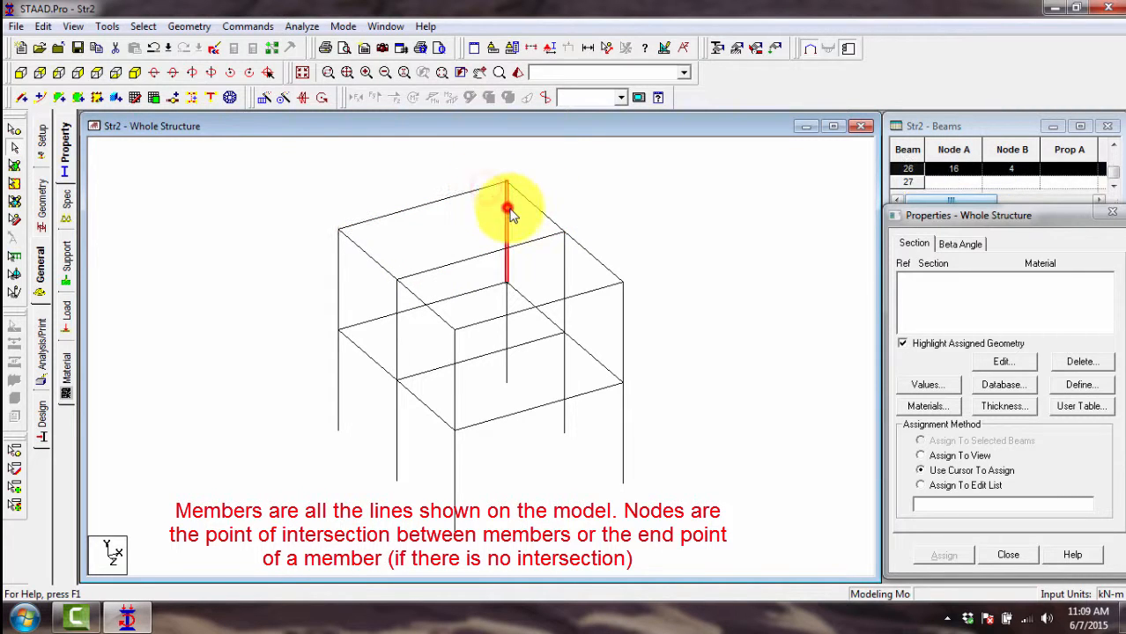
click(533, 209)
click(487, 187)
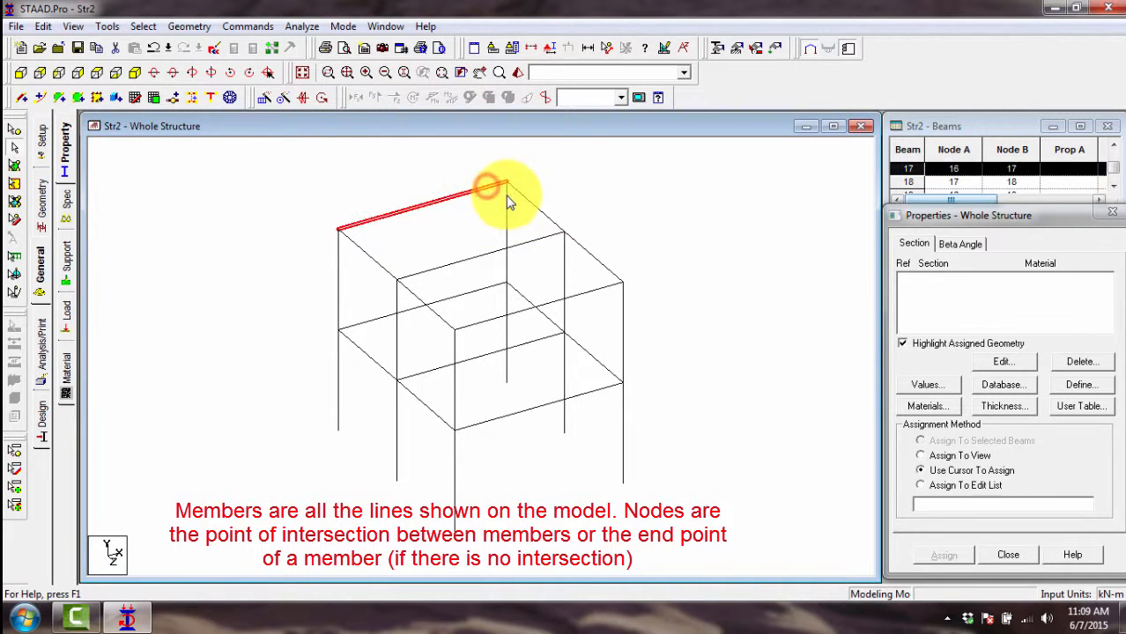
click(507, 204)
- Use the Nodes Cursor to select every roof-level node except the front corner one
click(14, 129)
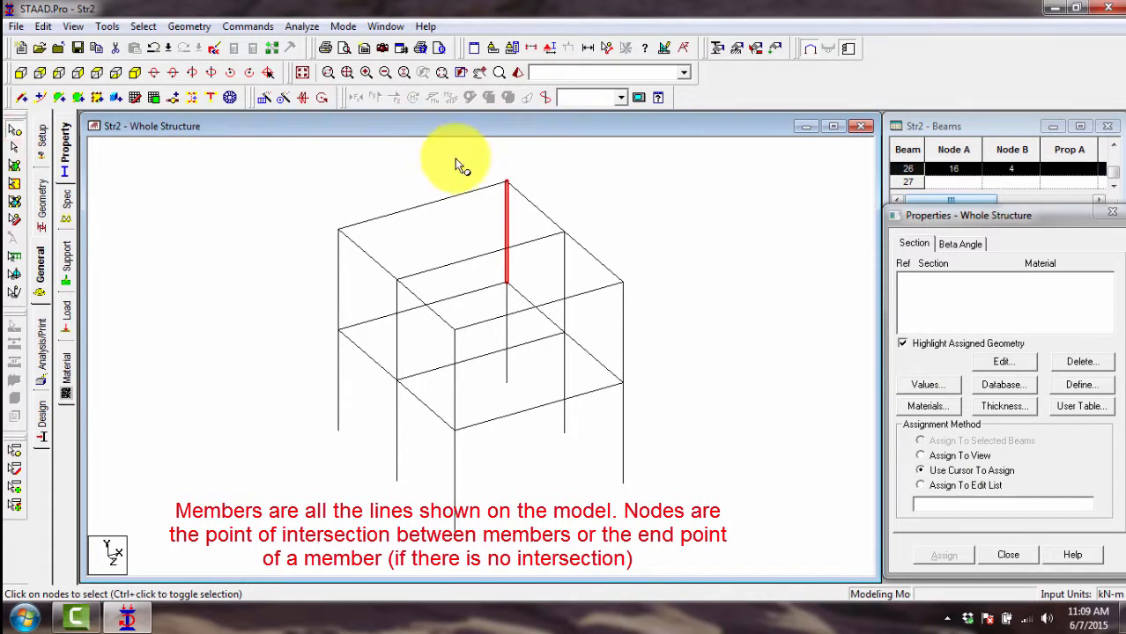
drag(461, 158, 547, 200)
click(312, 205)
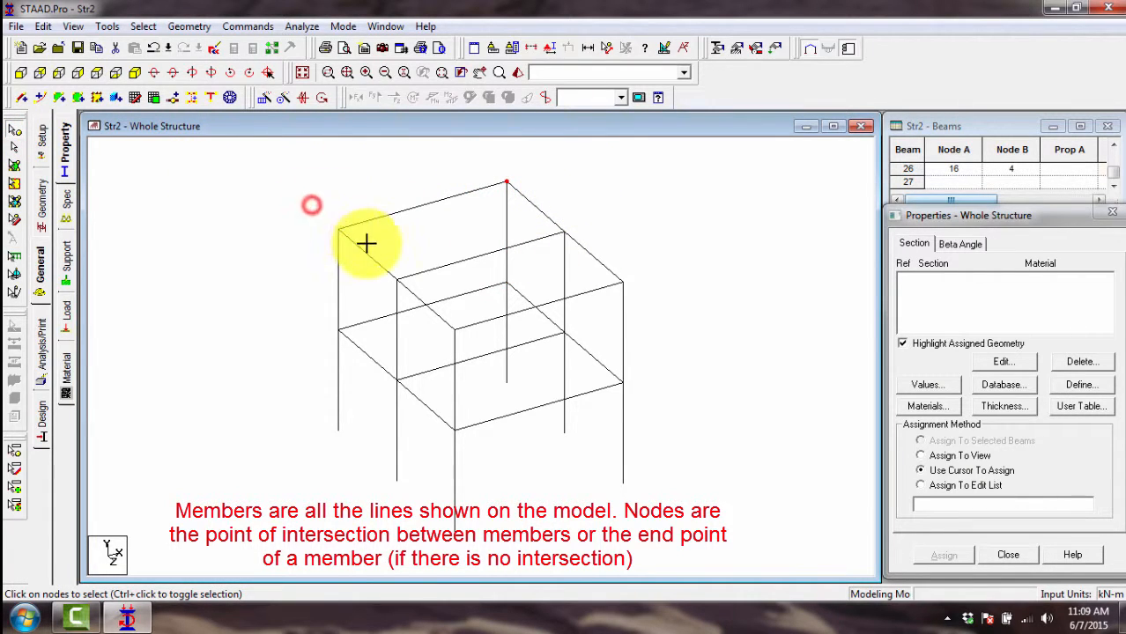
ctrl+drag(366, 243, 370, 248)
ctrl+drag(555, 211, 649, 294)
ctrl+drag(373, 260, 428, 292)
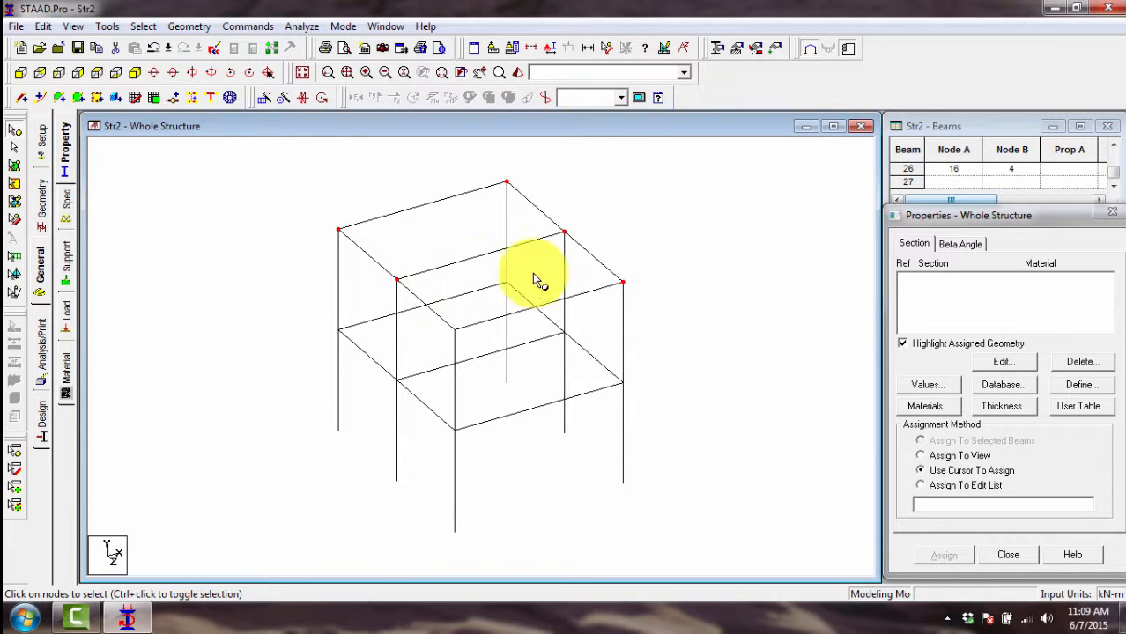
- Clear the node selection and try to select the rear roof beam with the Nodes Cursor
click(15, 134)
click(627, 232)
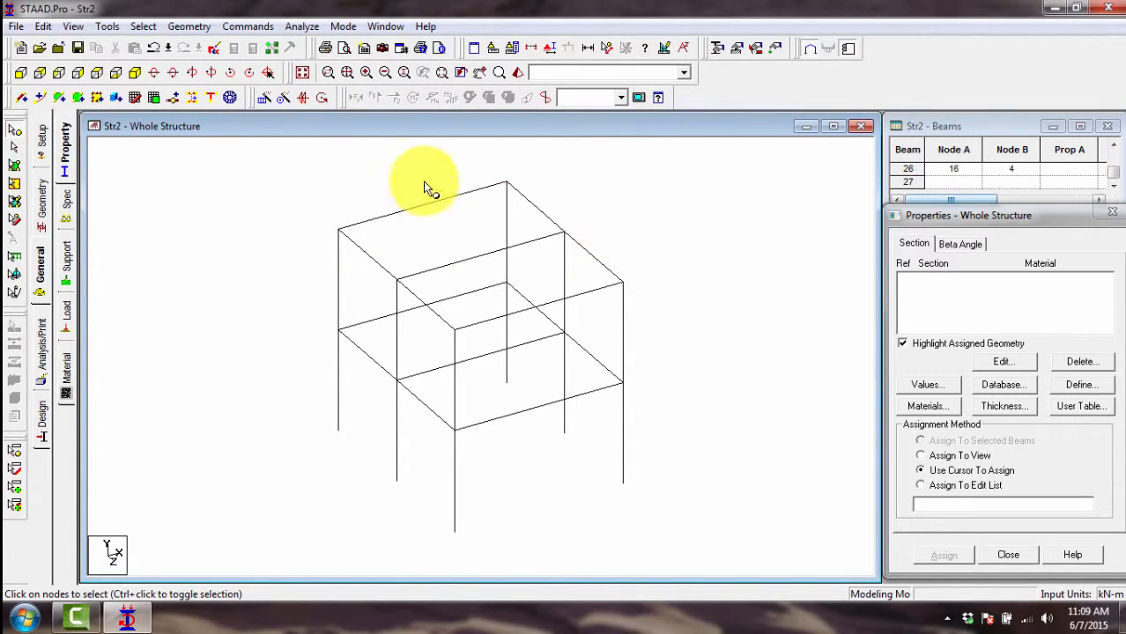
drag(406, 185, 468, 257)
click(447, 199)
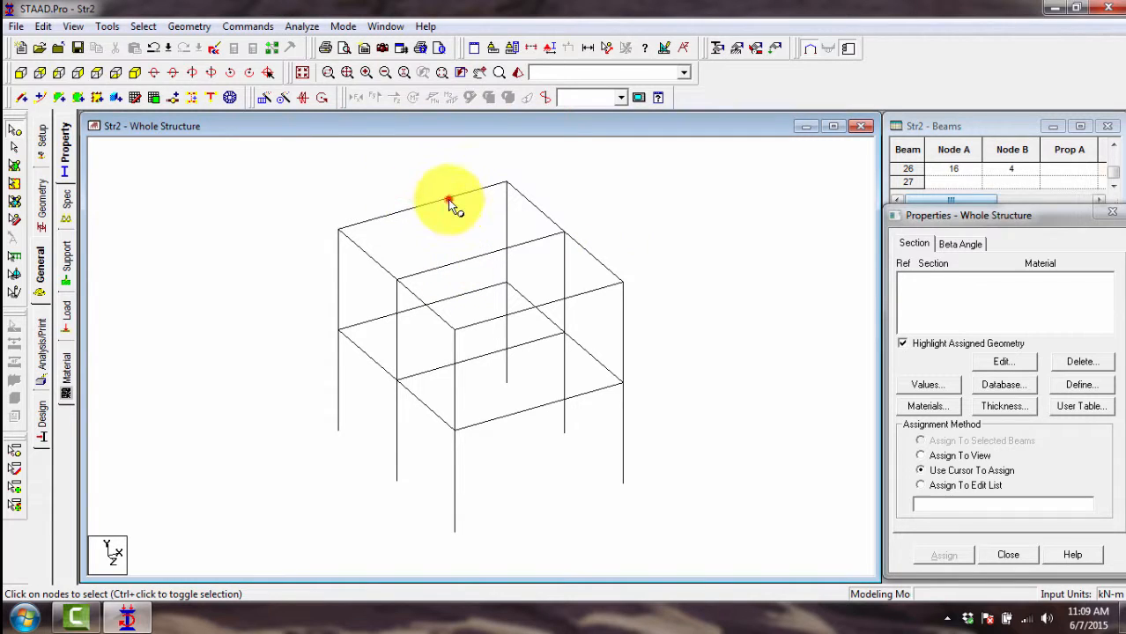
- Use the Beams Cursor to select roof beams one at a time, then clear the selection
click(15, 154)
click(377, 219)
click(610, 211)
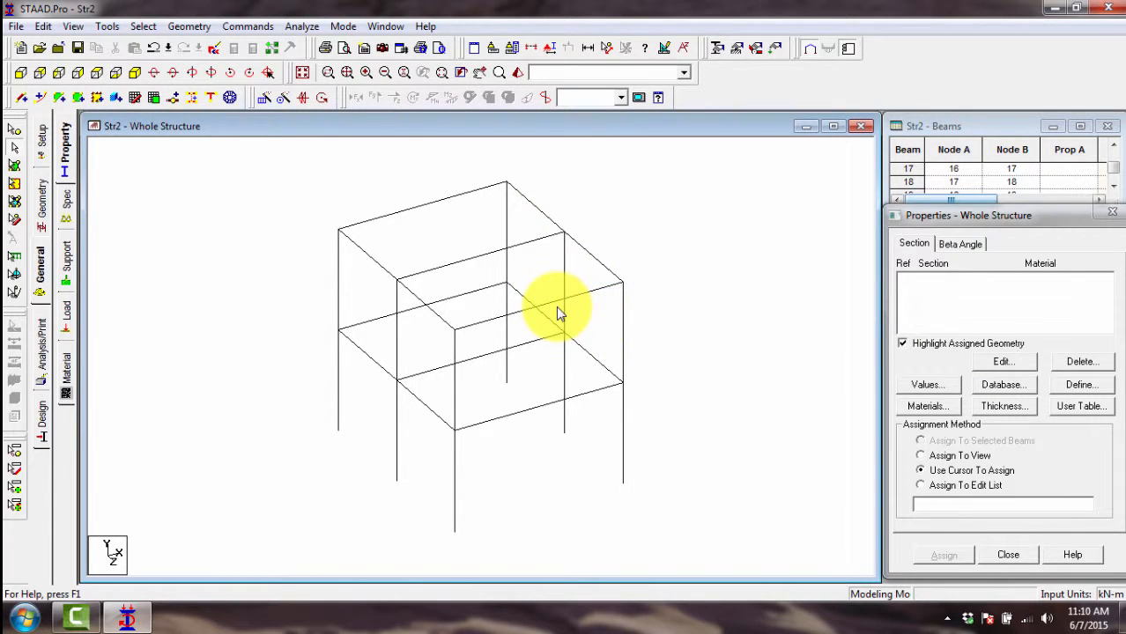
click(595, 257)
click(548, 225)
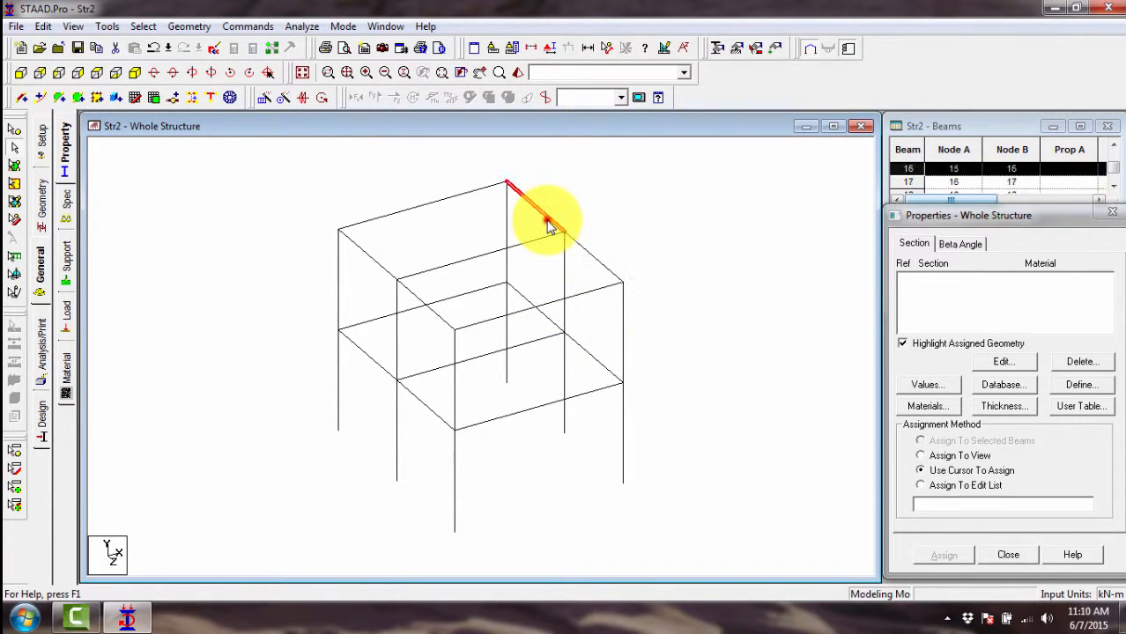
click(812, 319)
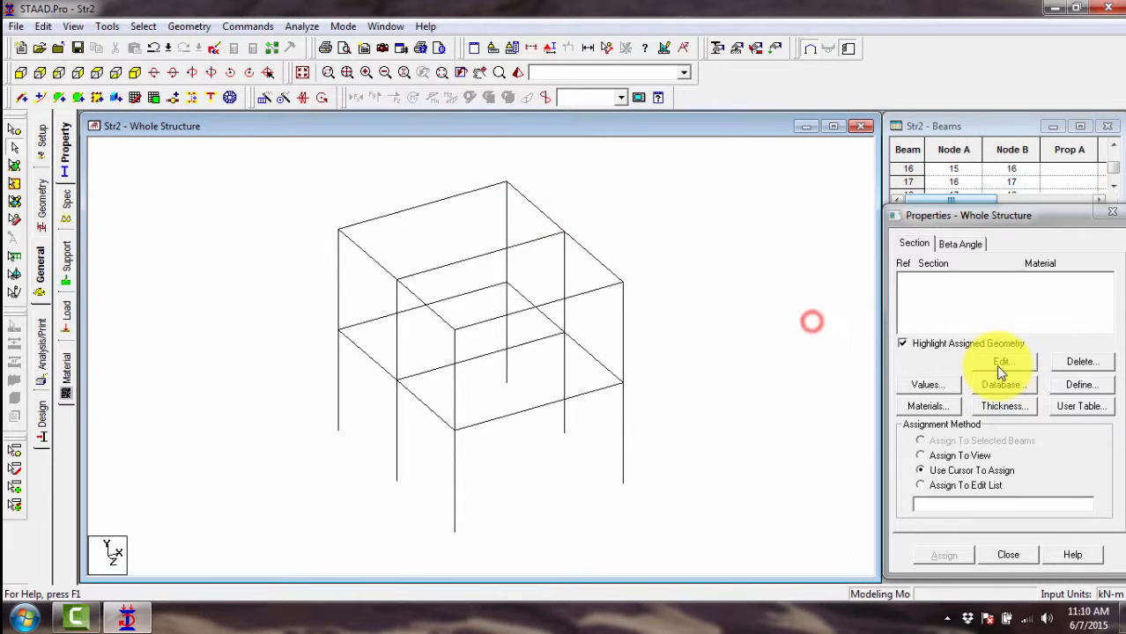
- Define a rectangular concrete section with YD 0.3 m and ZD 0.25 m and add it to the section list
click(1083, 387)
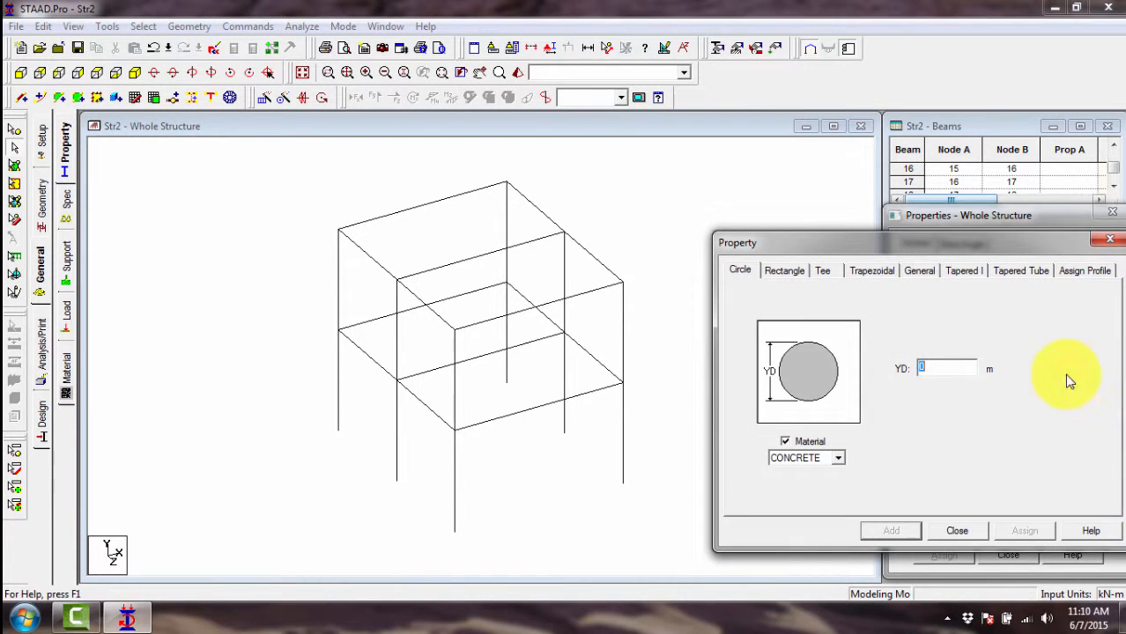
click(547, 219)
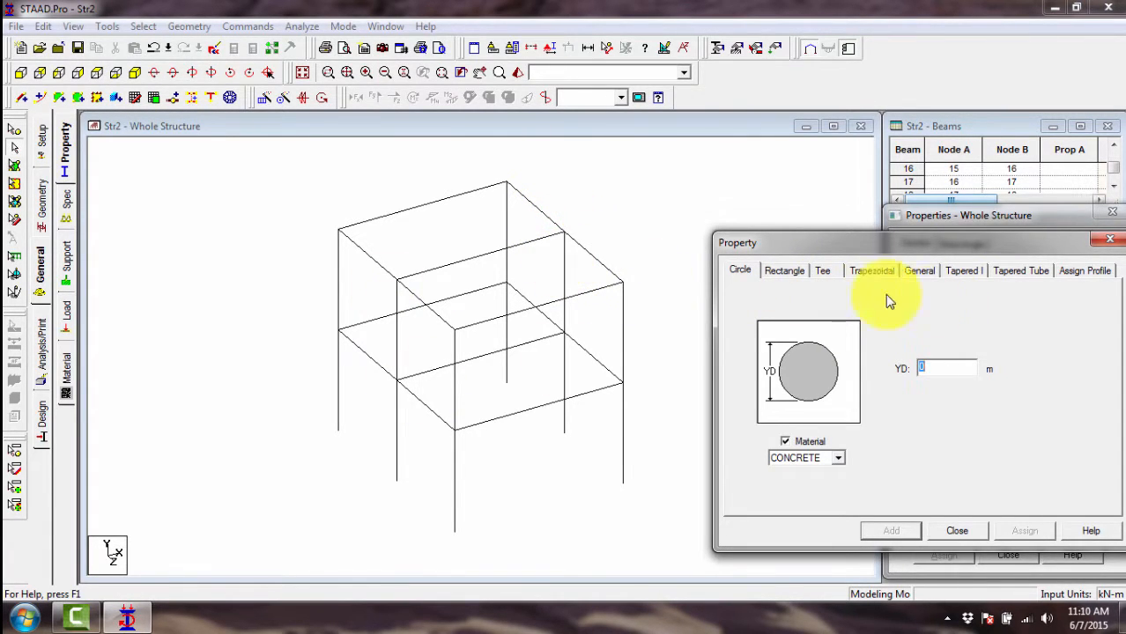
click(795, 276)
drag(917, 244, 918, 185)
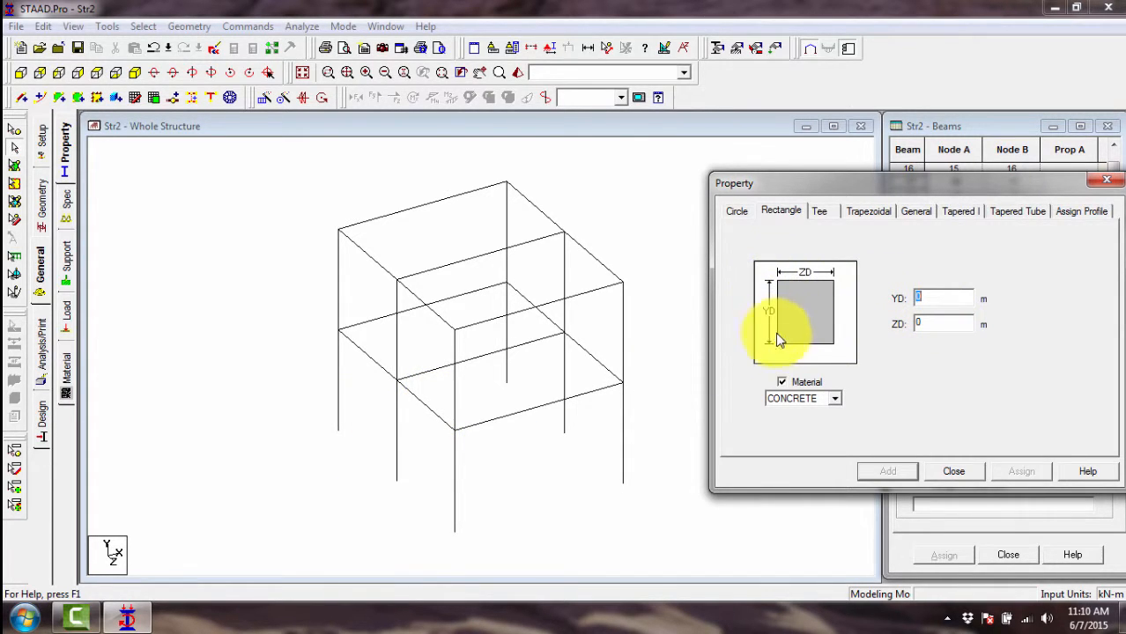
key(BackSpace)
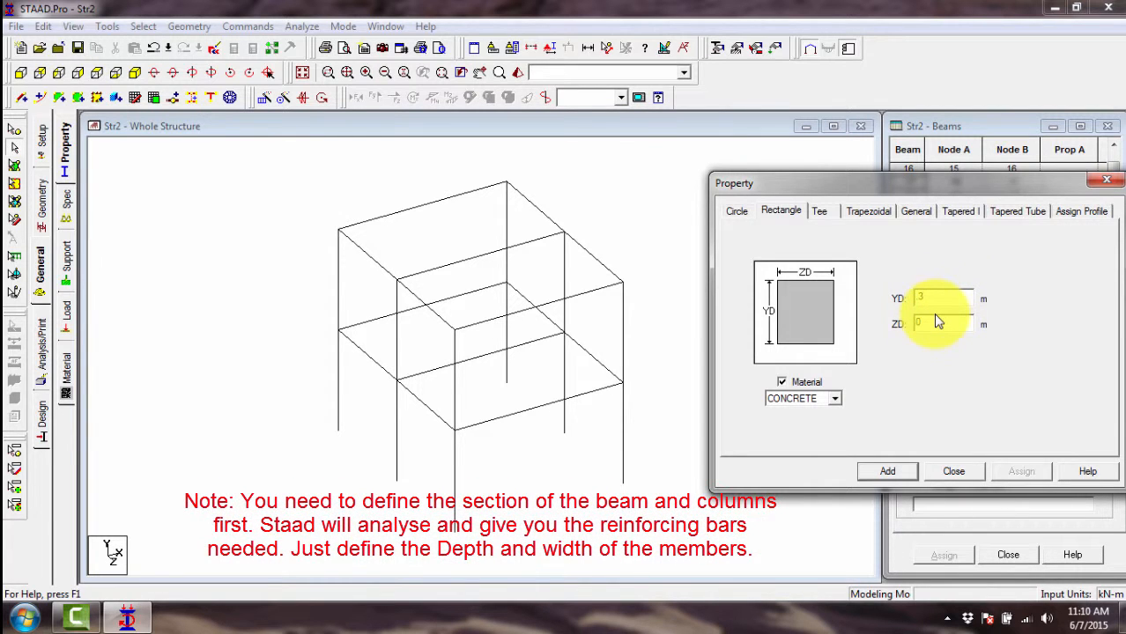
drag(936, 316, 890, 325)
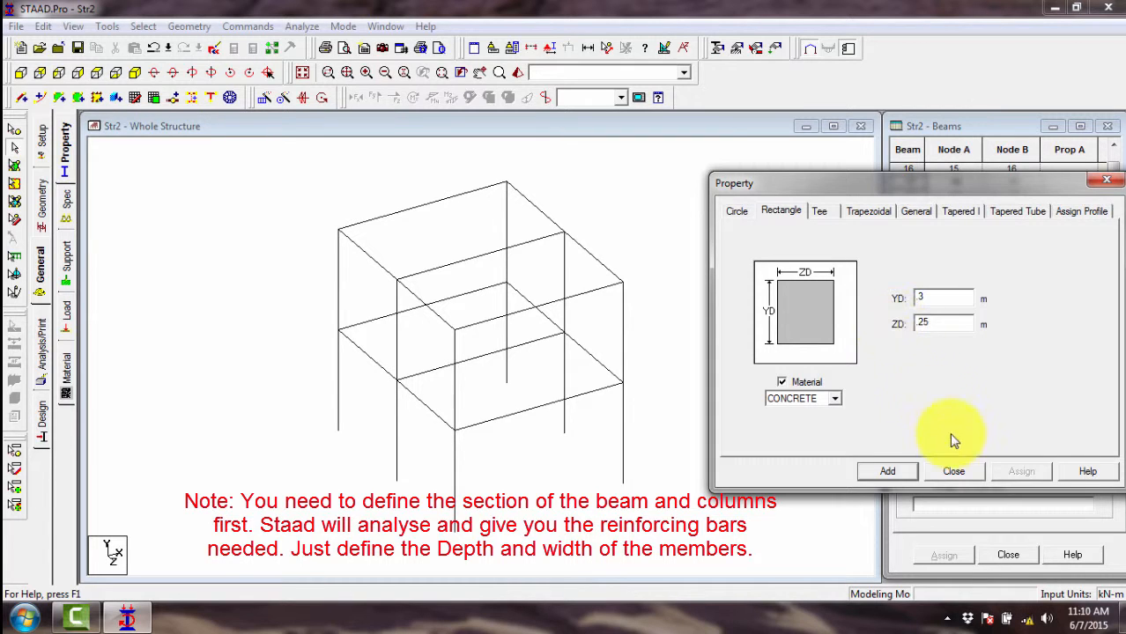
click(887, 473)
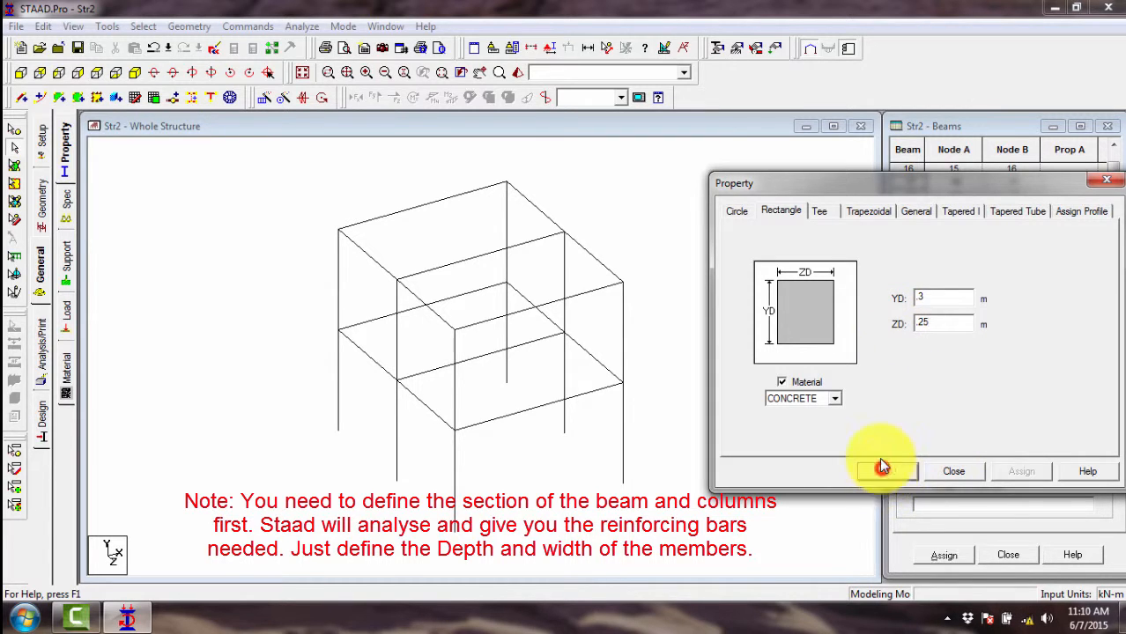
click(954, 472)
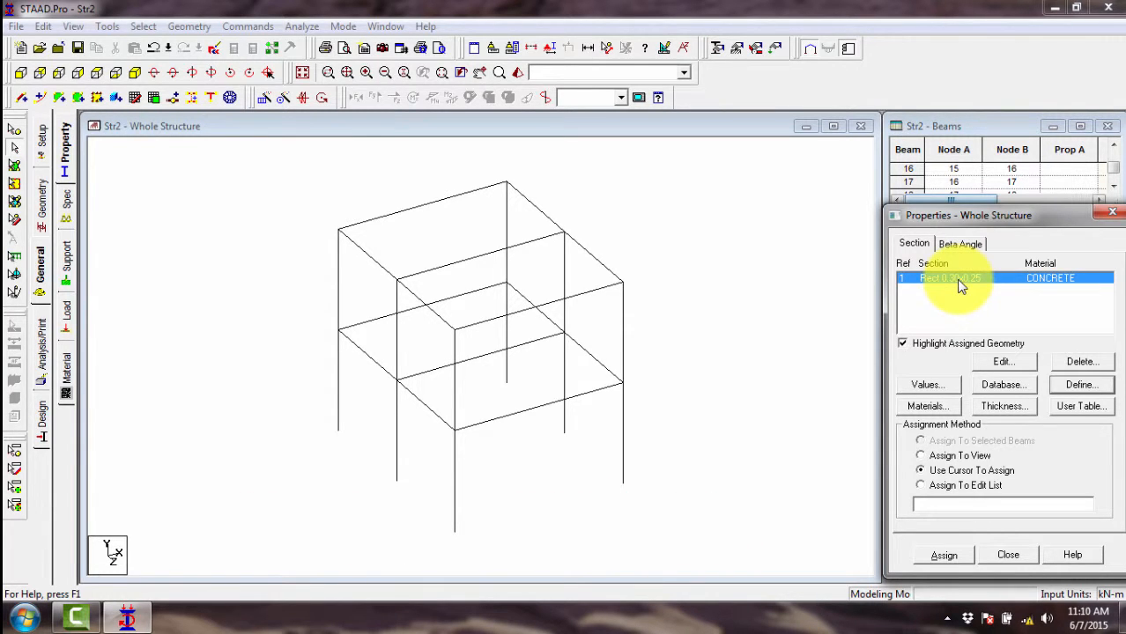
- Define another rectangular concrete section with YD 0.25 m and ZD 0.2 m and add it to the section list
click(1081, 385)
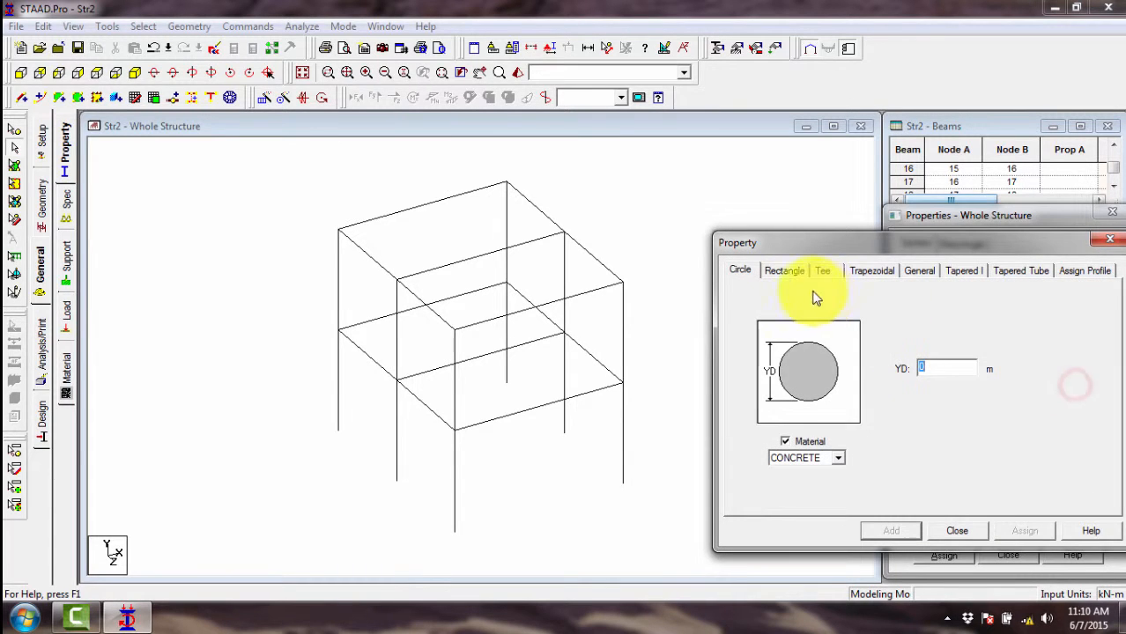
click(801, 272)
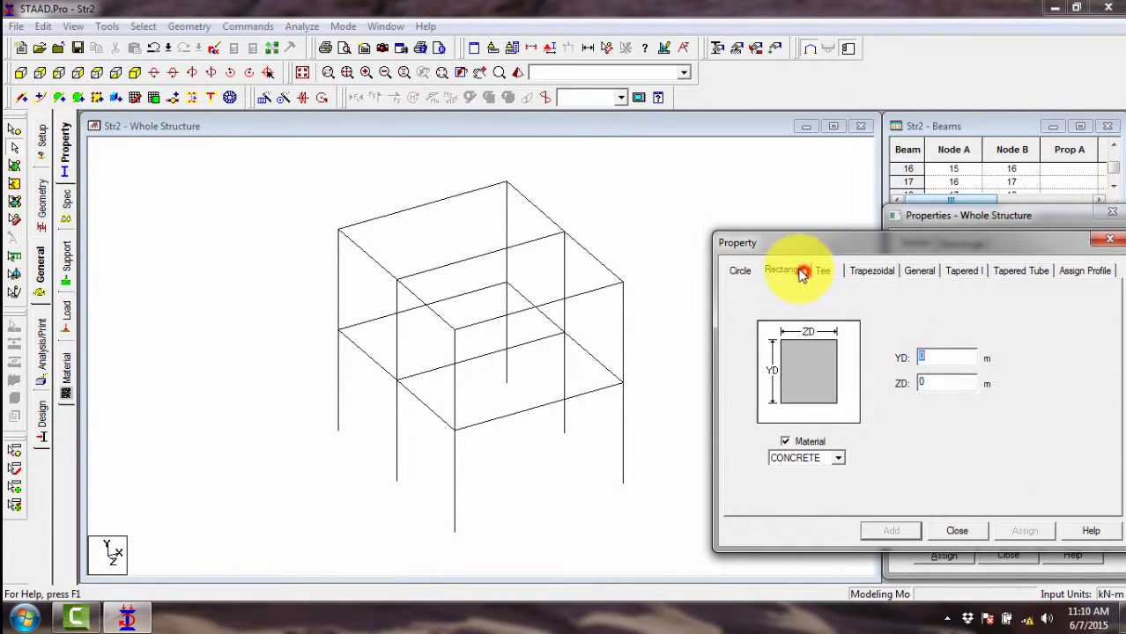
click(939, 353)
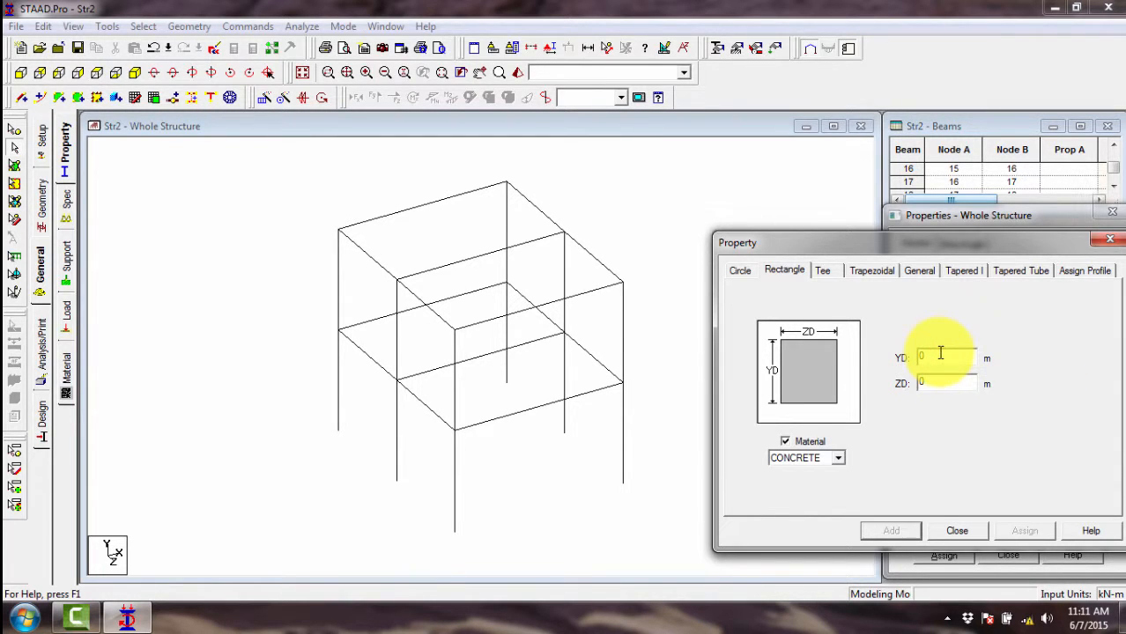
drag(938, 353, 899, 354)
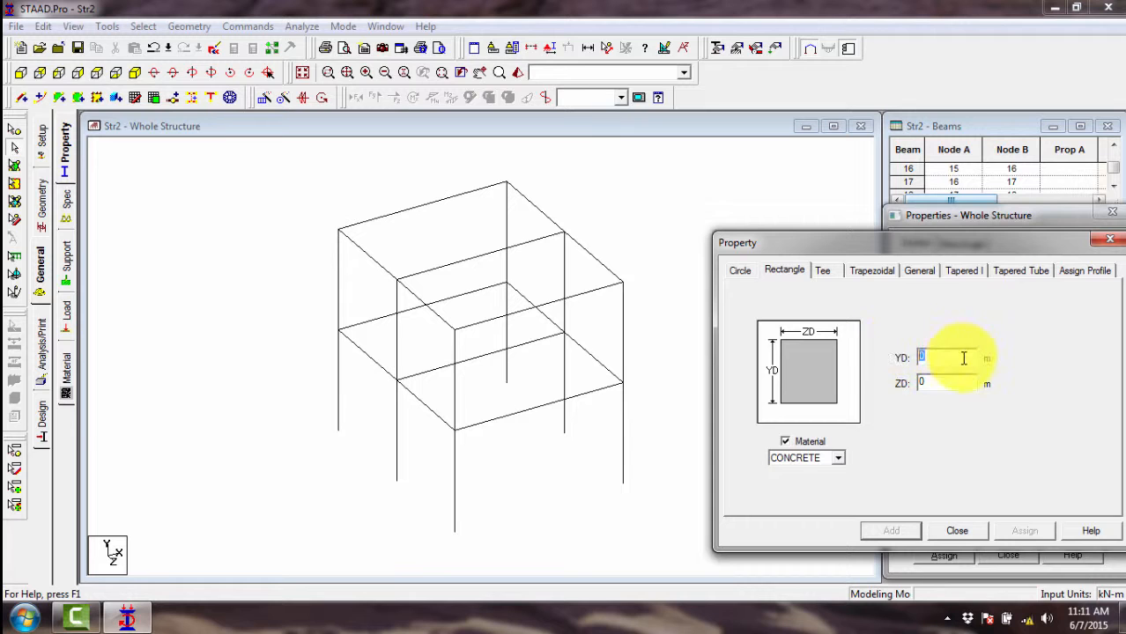
drag(945, 356, 899, 359)
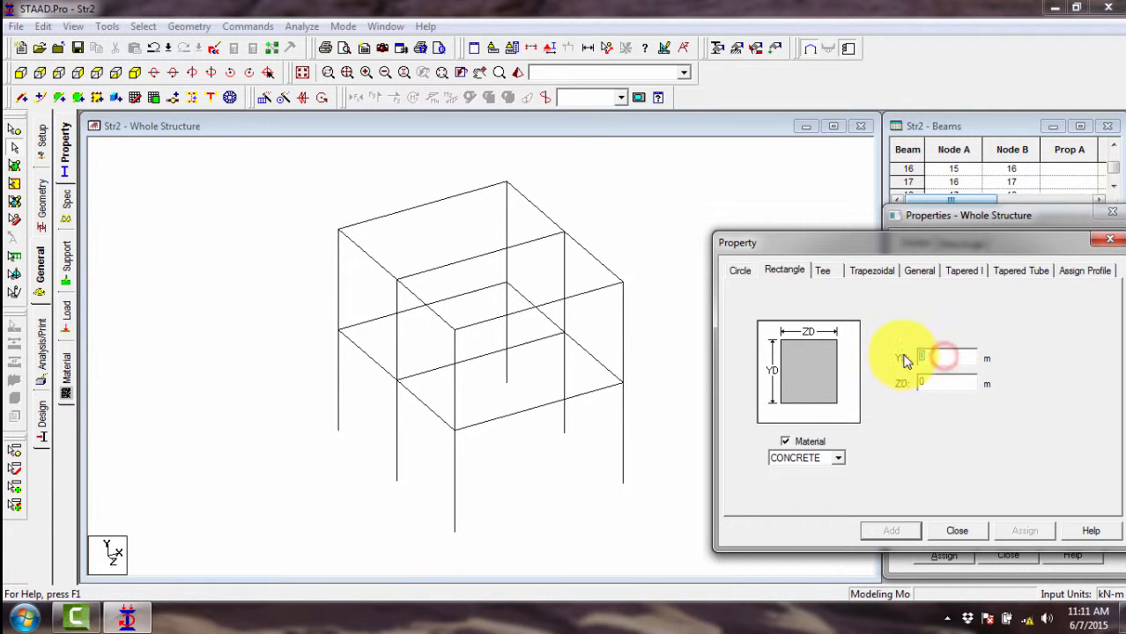
drag(936, 244, 818, 233)
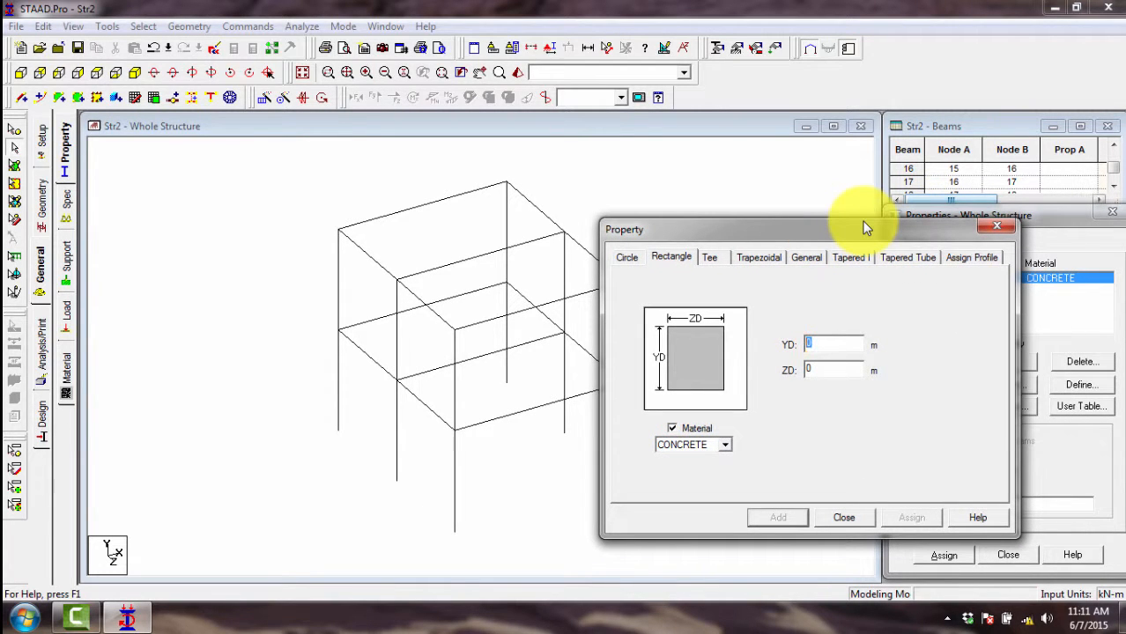
click(626, 257)
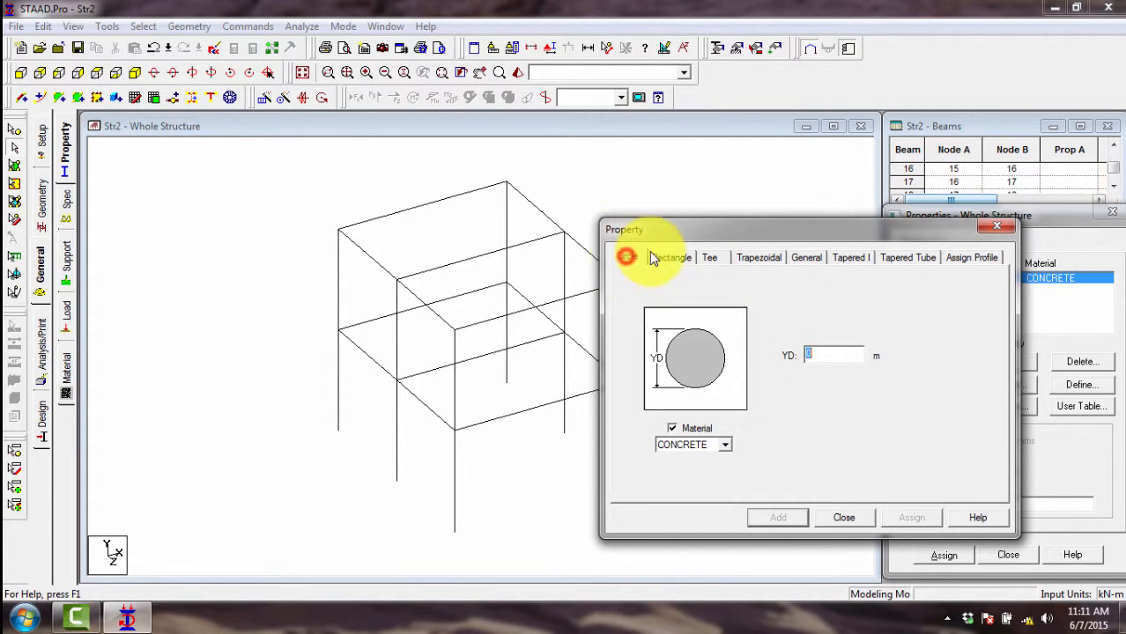
click(671, 257)
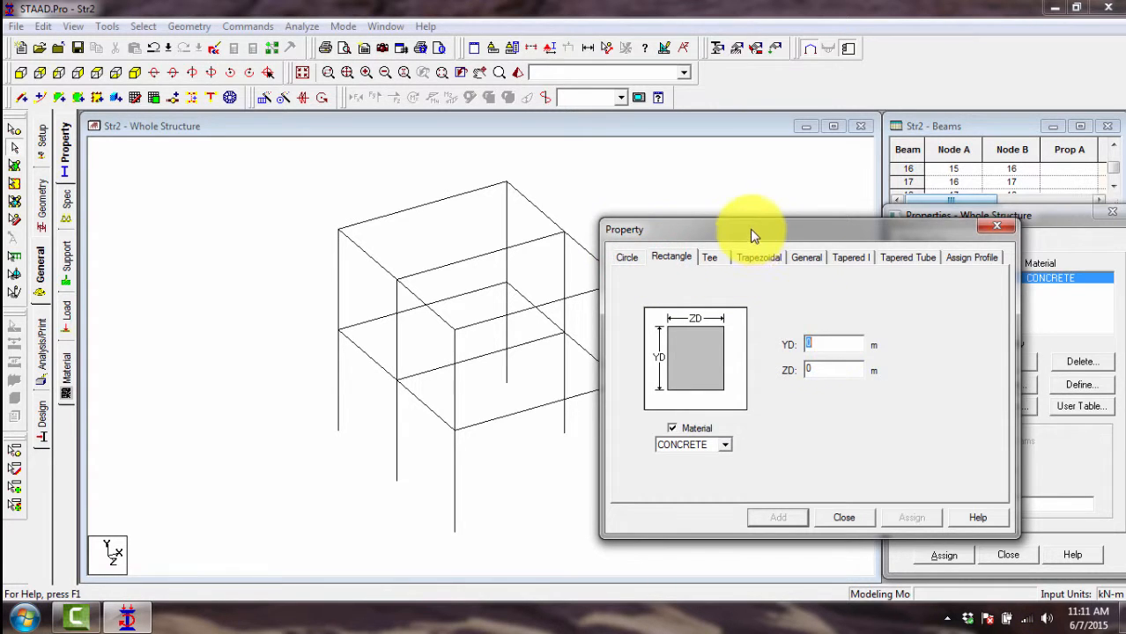
drag(749, 229, 890, 238)
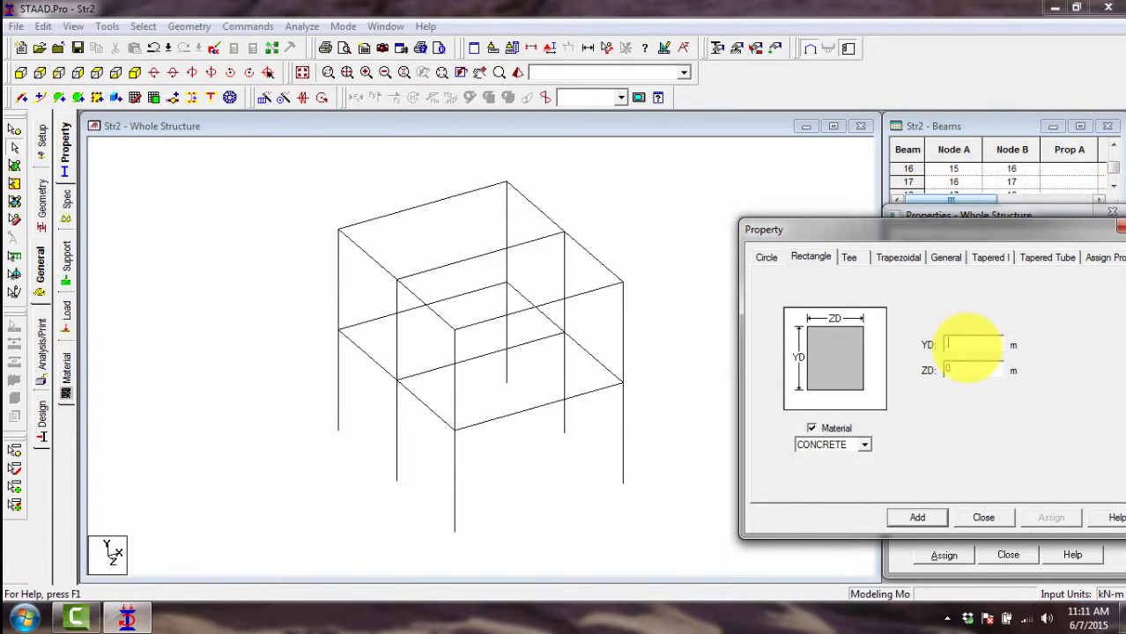
click(963, 366)
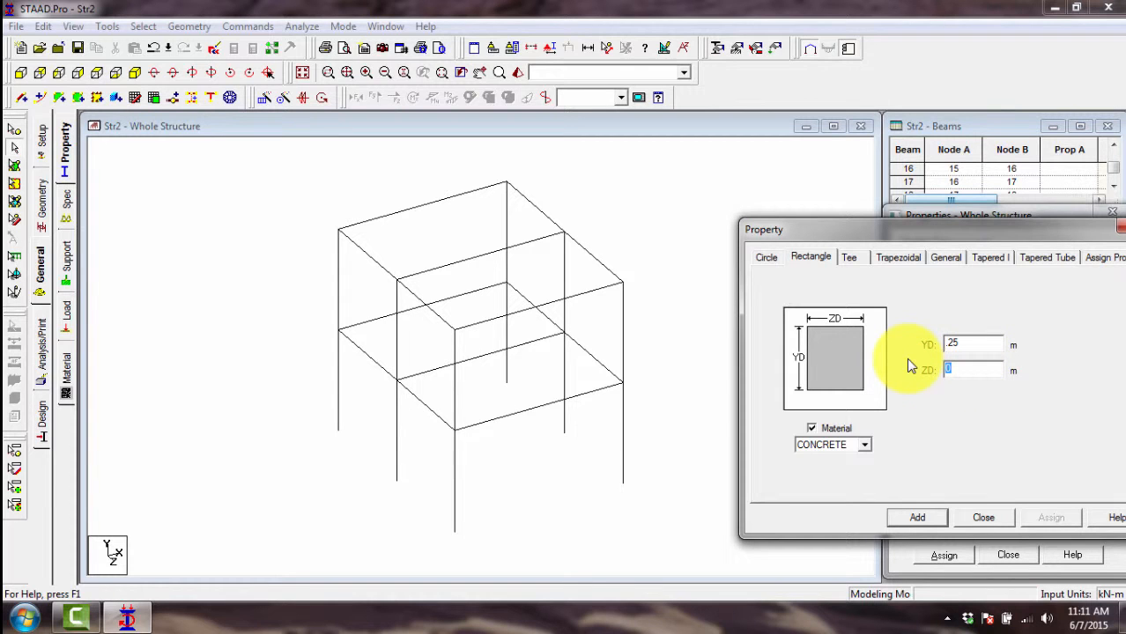
text(2)
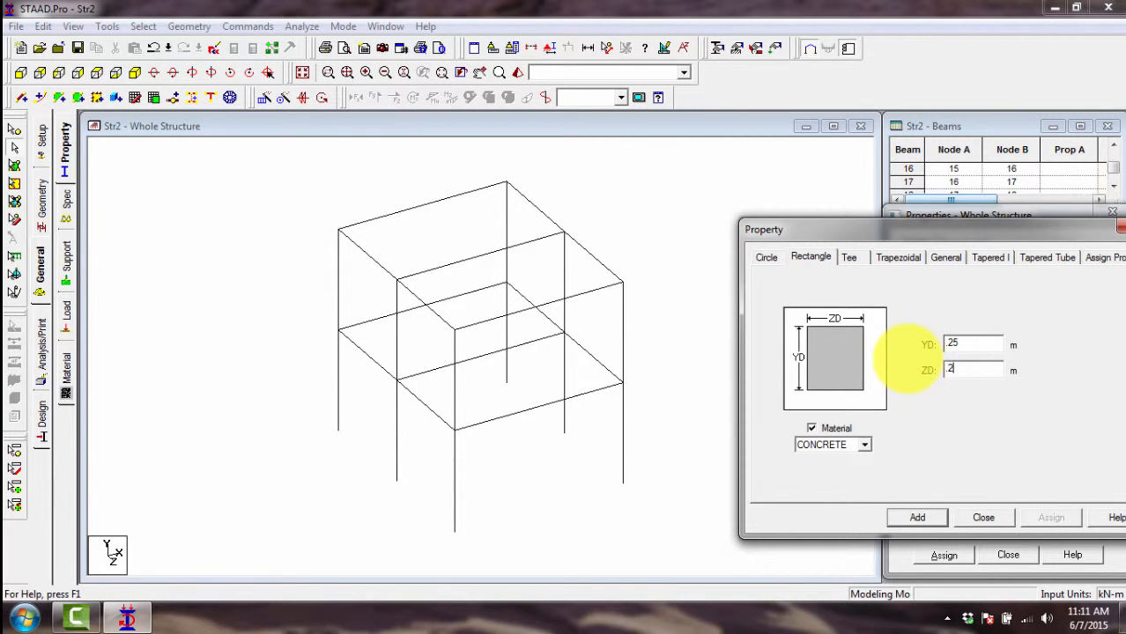
click(931, 516)
click(973, 517)
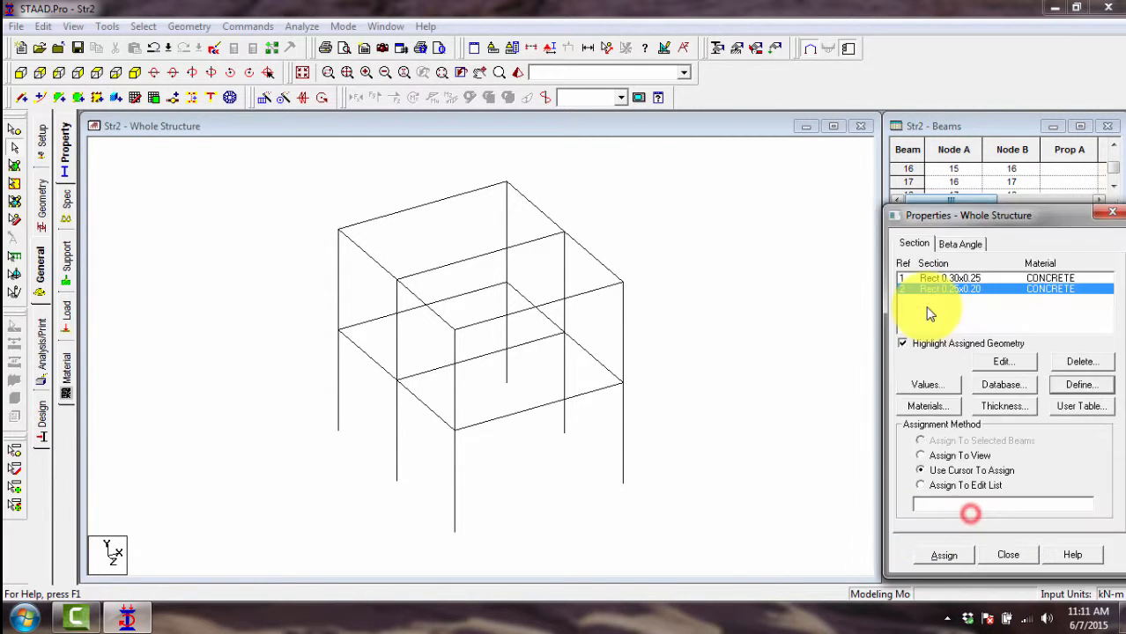
- Select upper- and lower-storey columns and a roof beam one at a time, then clear the selection
click(397, 344)
click(396, 403)
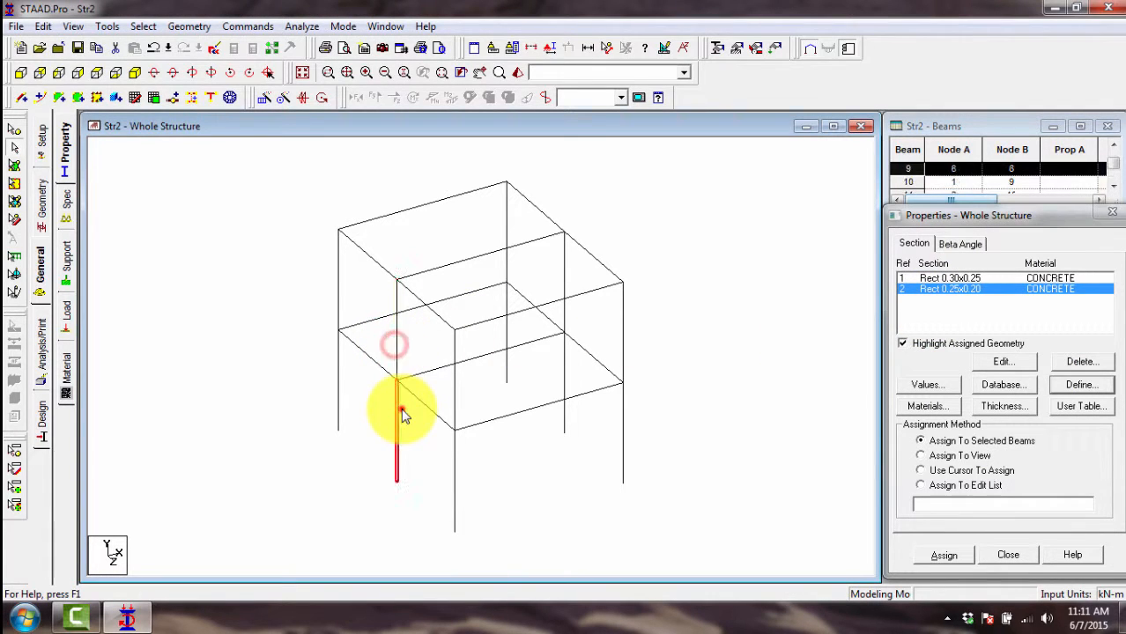
click(454, 467)
click(454, 385)
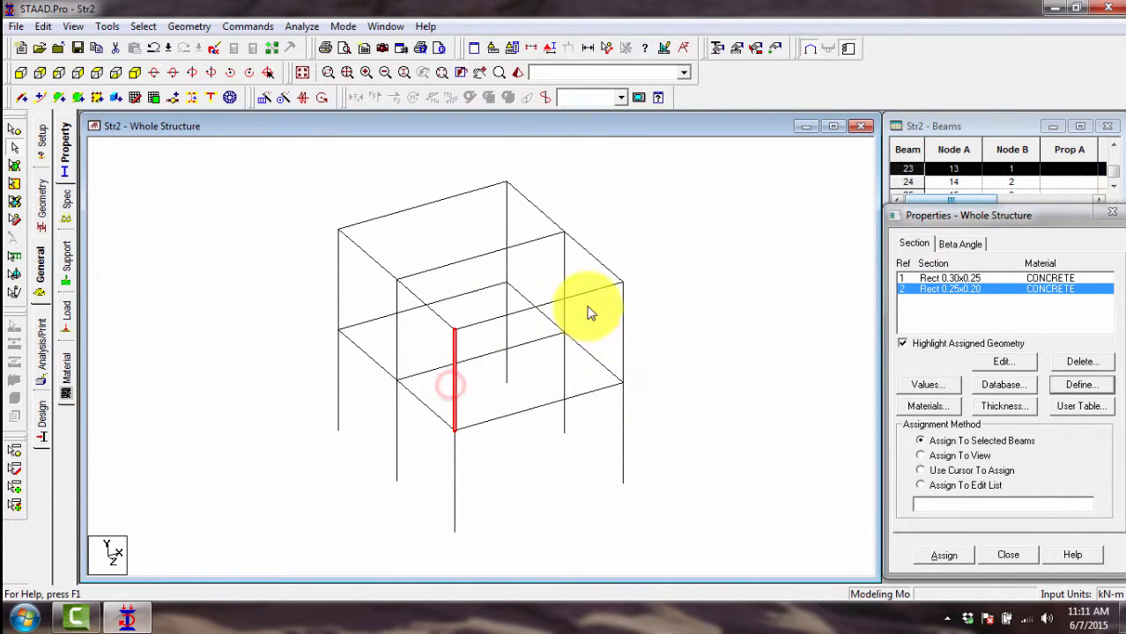
click(571, 271)
click(663, 279)
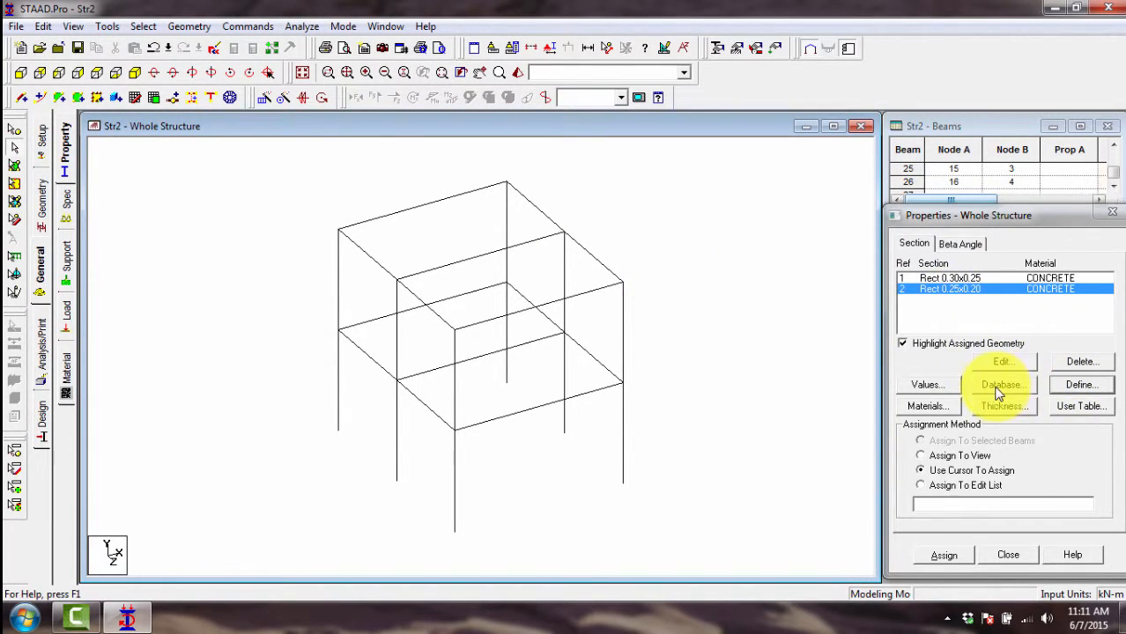
- Define a rectangular concrete section with YD 0.3 m and ZD 0.3 m and add it to the section list
click(1077, 387)
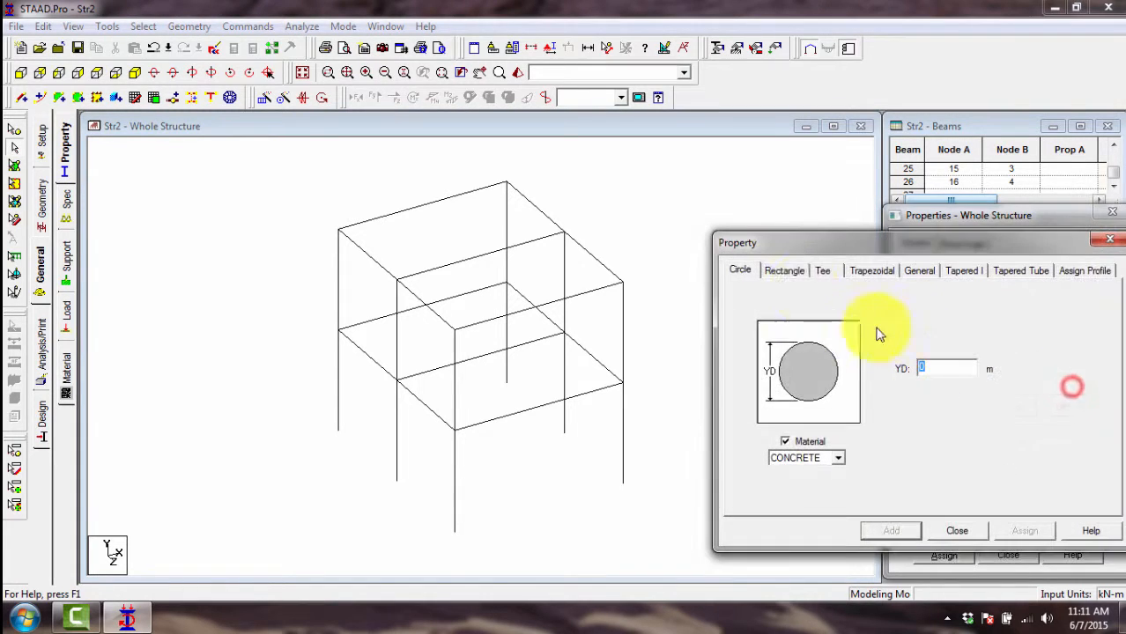
click(787, 273)
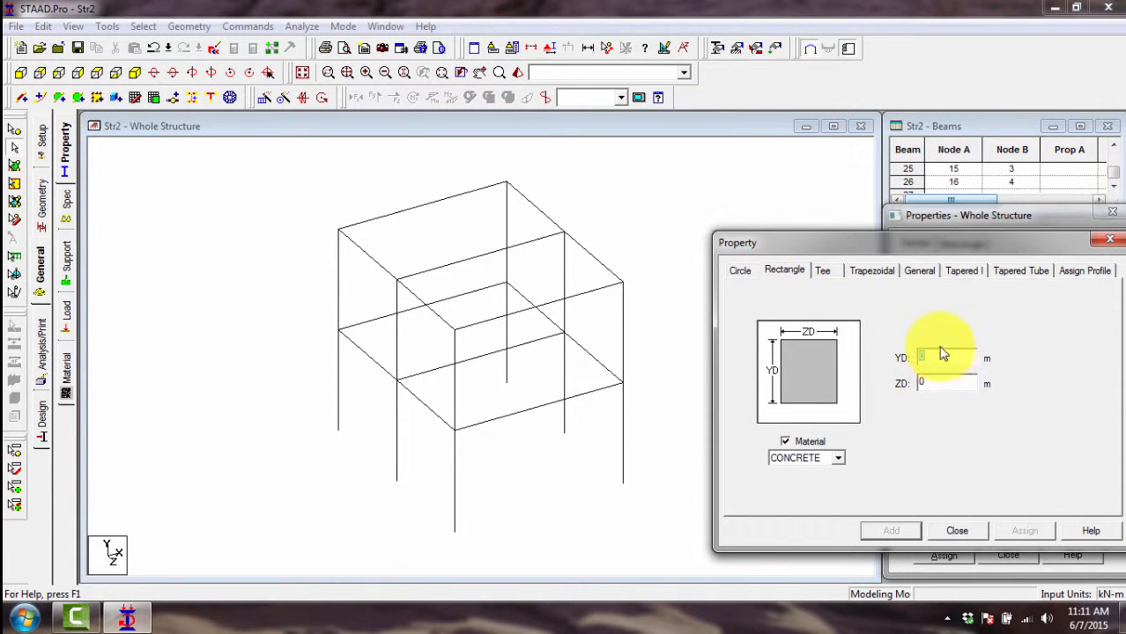
text(.3)
drag(948, 383, 827, 379)
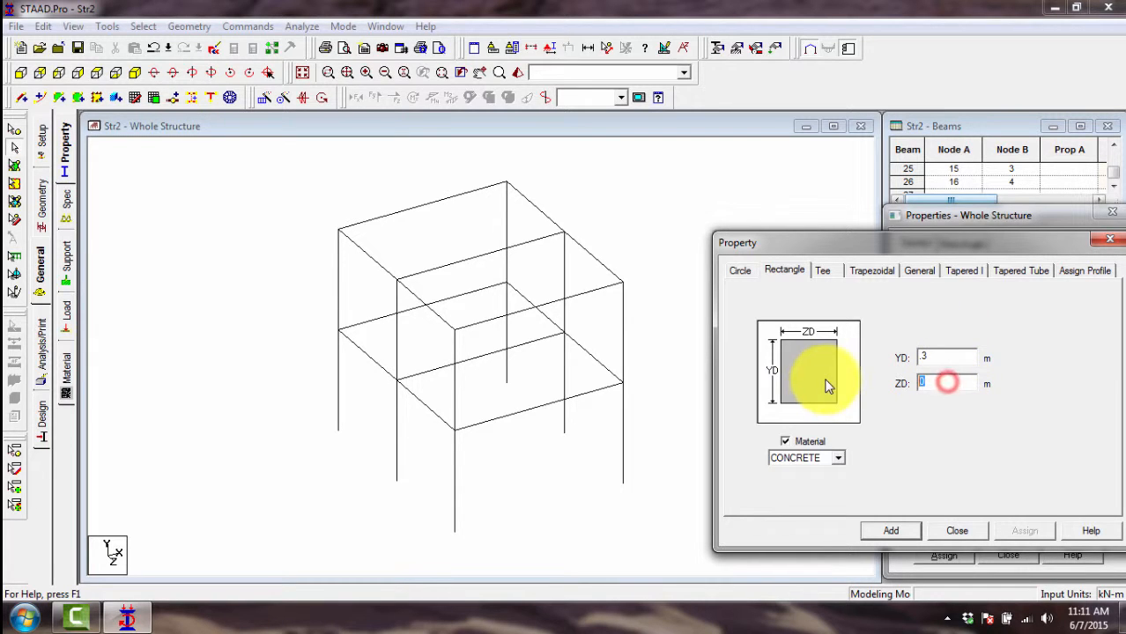
key(BackSpace)
text(.3)
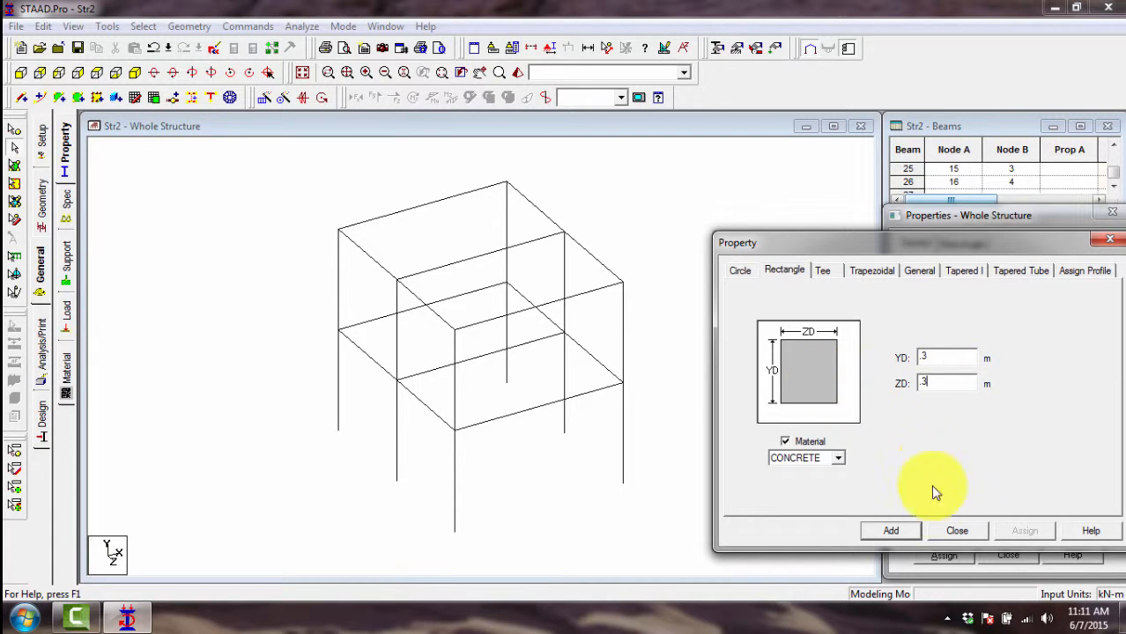
click(892, 530)
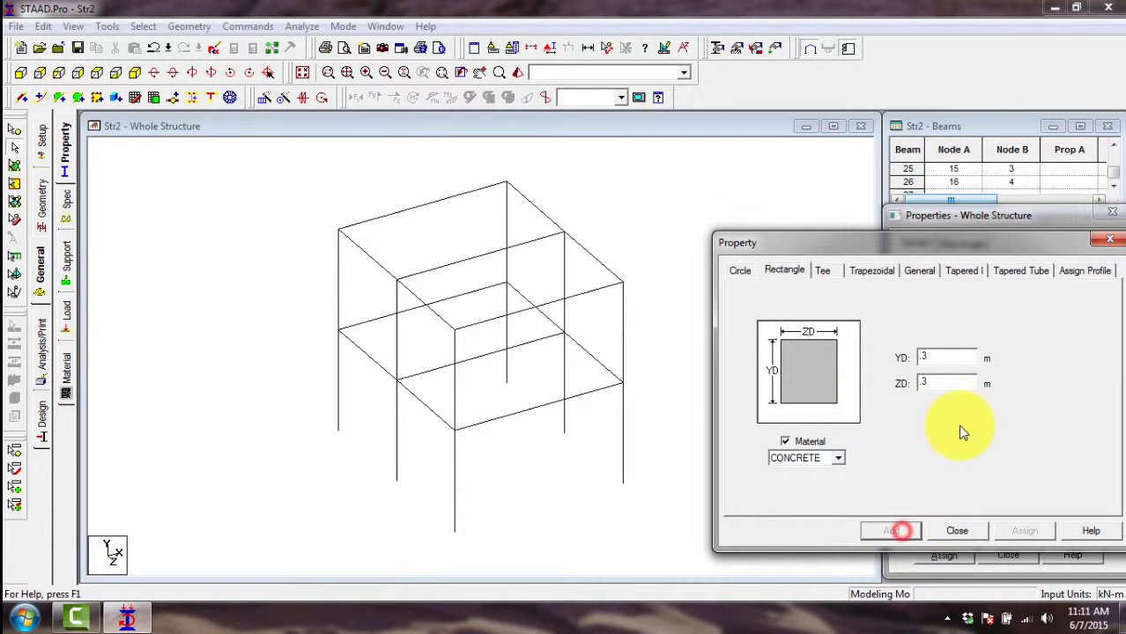
click(963, 529)
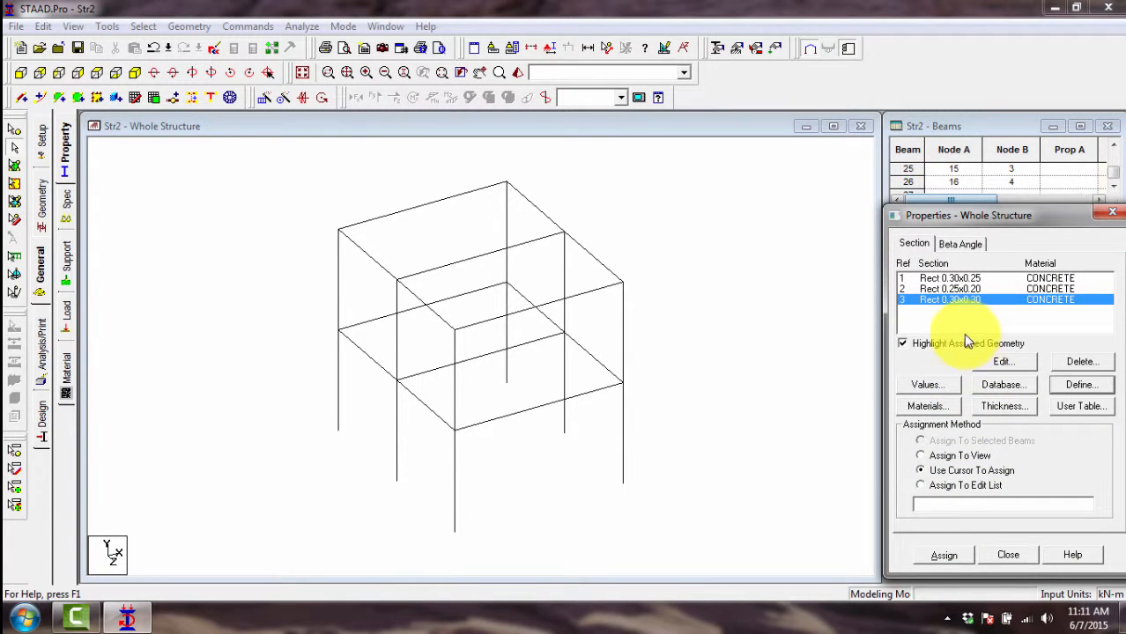
- Check the material choices in a new section definition, keep CONCRETE, and close it without adding a section
click(1081, 385)
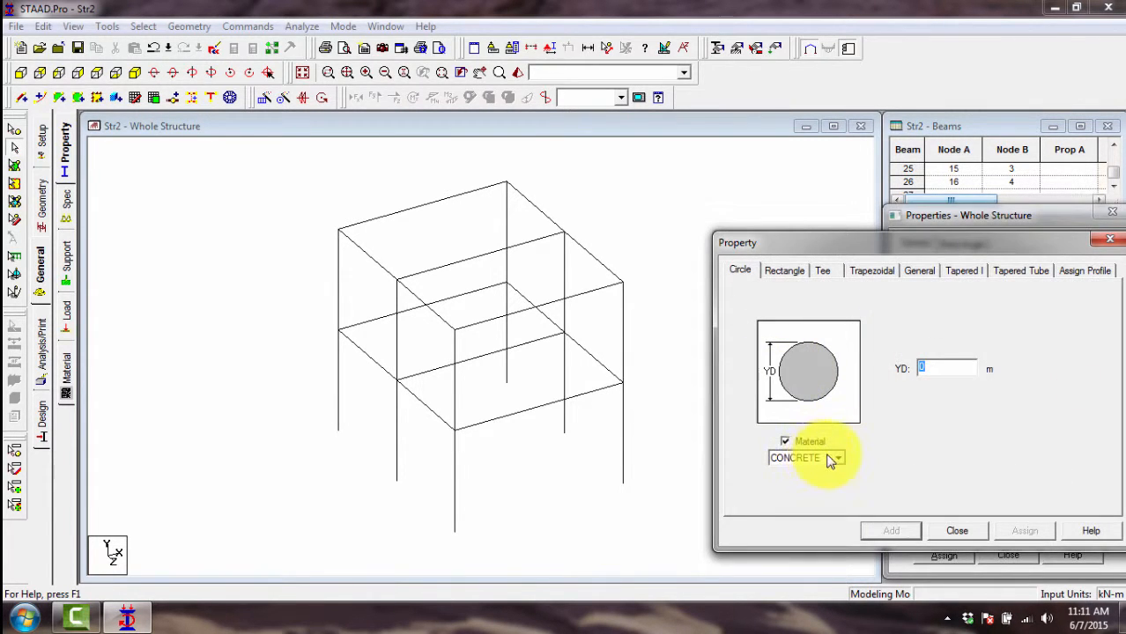
click(838, 458)
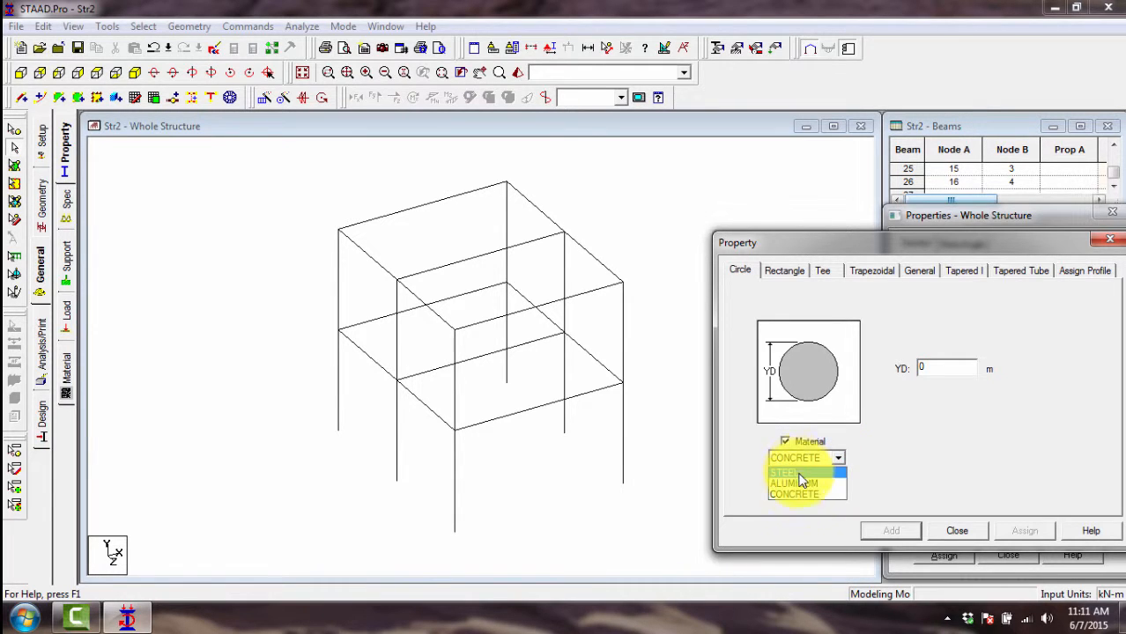
click(802, 495)
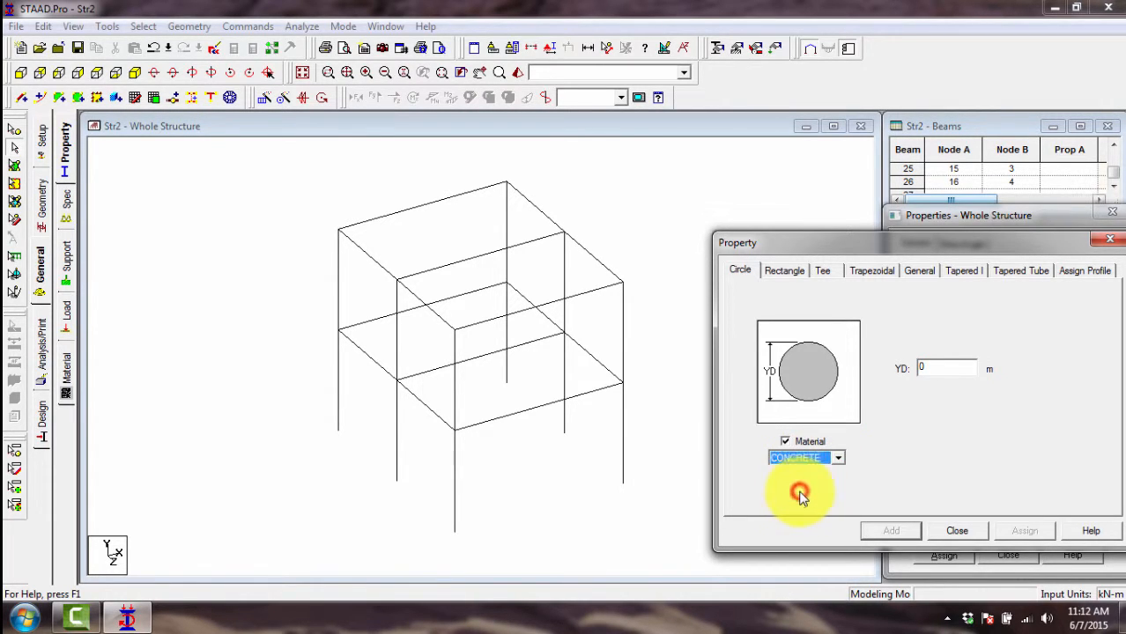
click(960, 531)
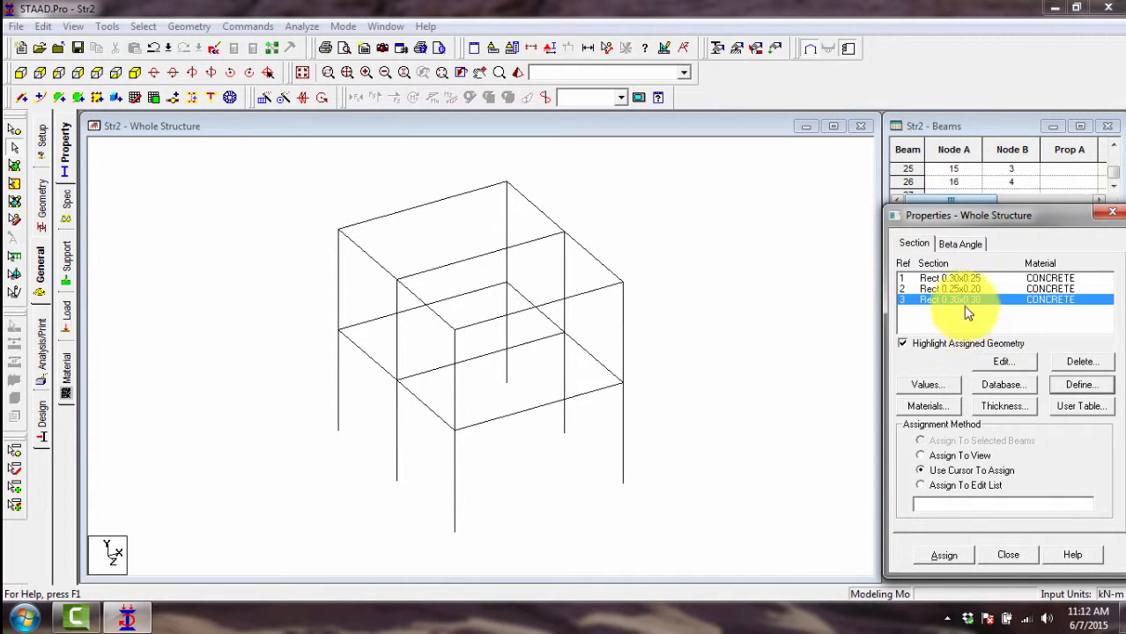
- Review the three defined sections in the list, checking each one's dimensions and material
click(954, 280)
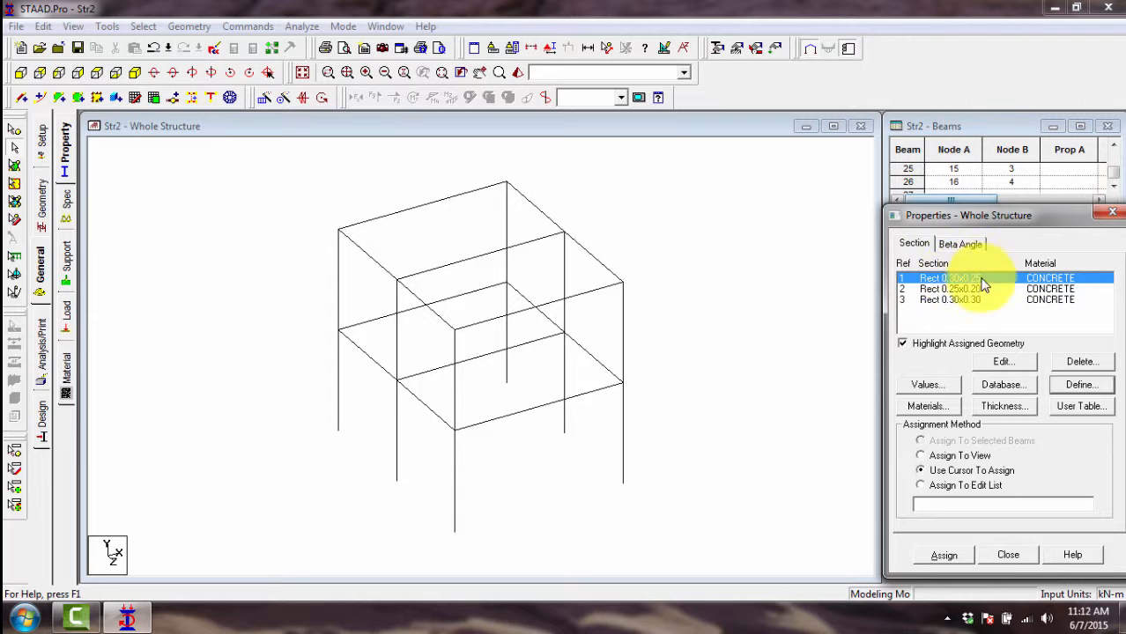
click(960, 289)
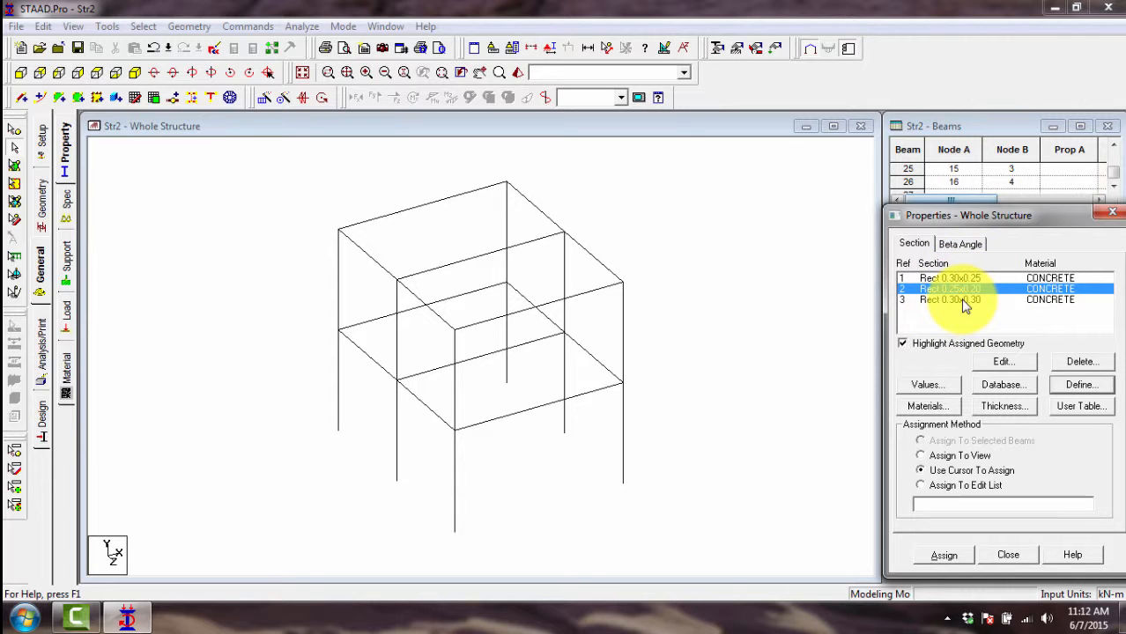
click(964, 301)
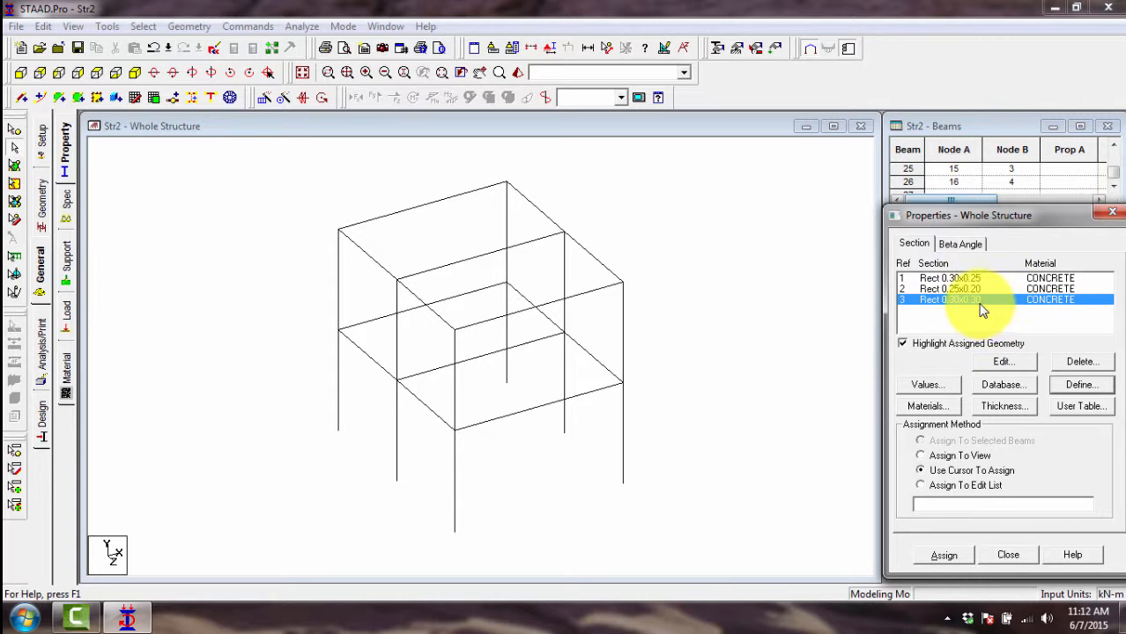
click(1054, 278)
click(1055, 289)
click(1058, 300)
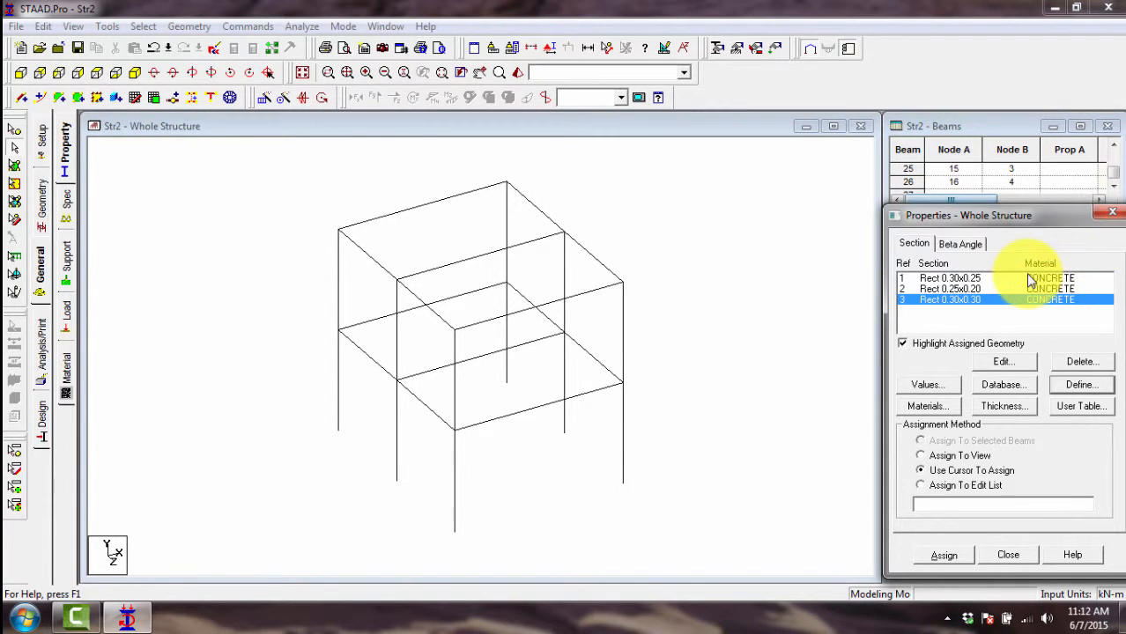
click(974, 279)
click(962, 289)
click(955, 301)
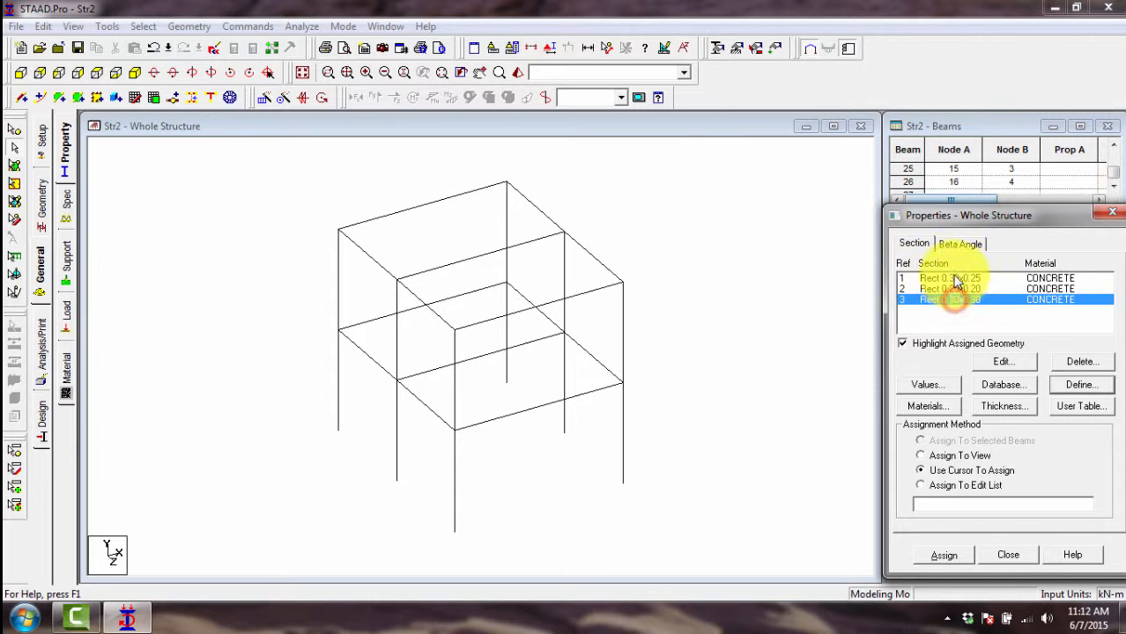
click(951, 278)
click(952, 289)
click(950, 300)
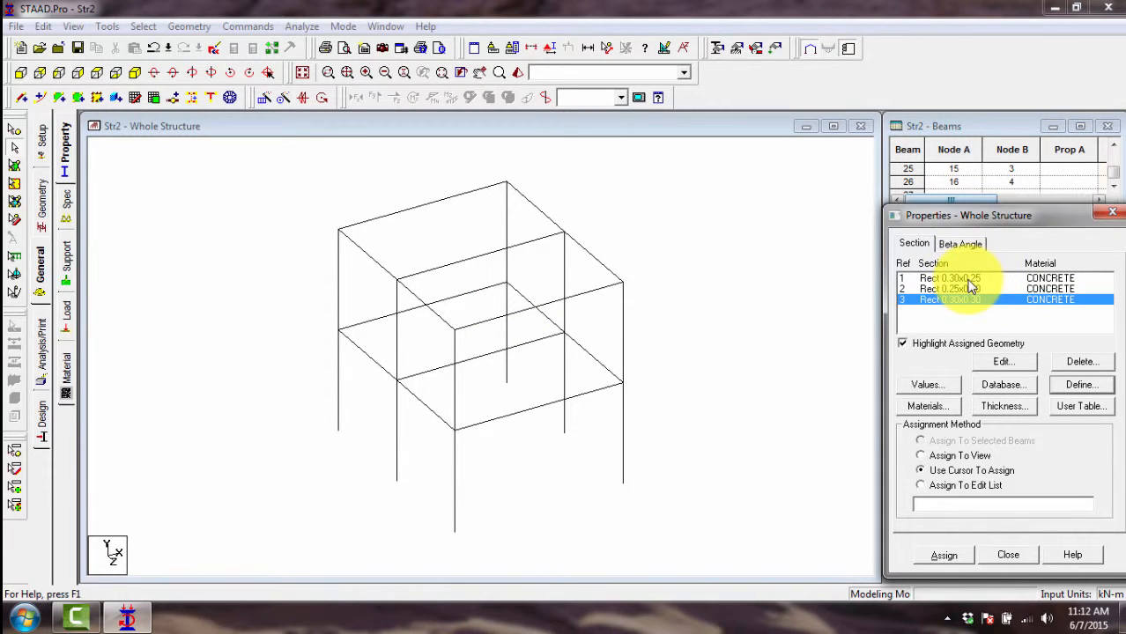
- Choose section Rect 0.30x0.25 and select all the first-floor beams together, then clear the selection
click(968, 278)
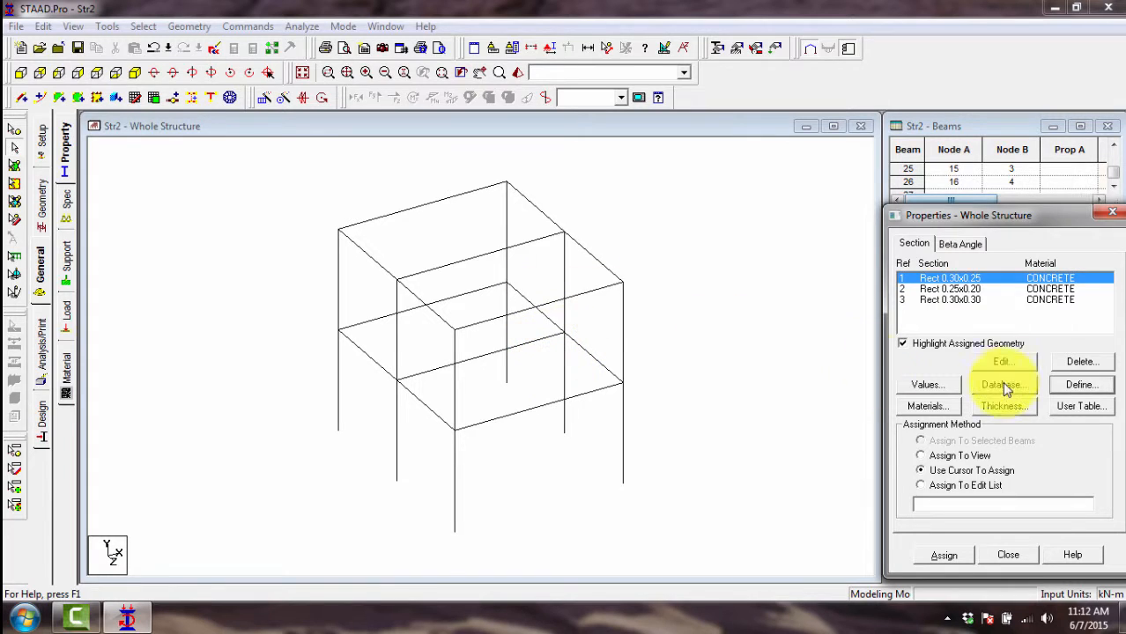
click(449, 302)
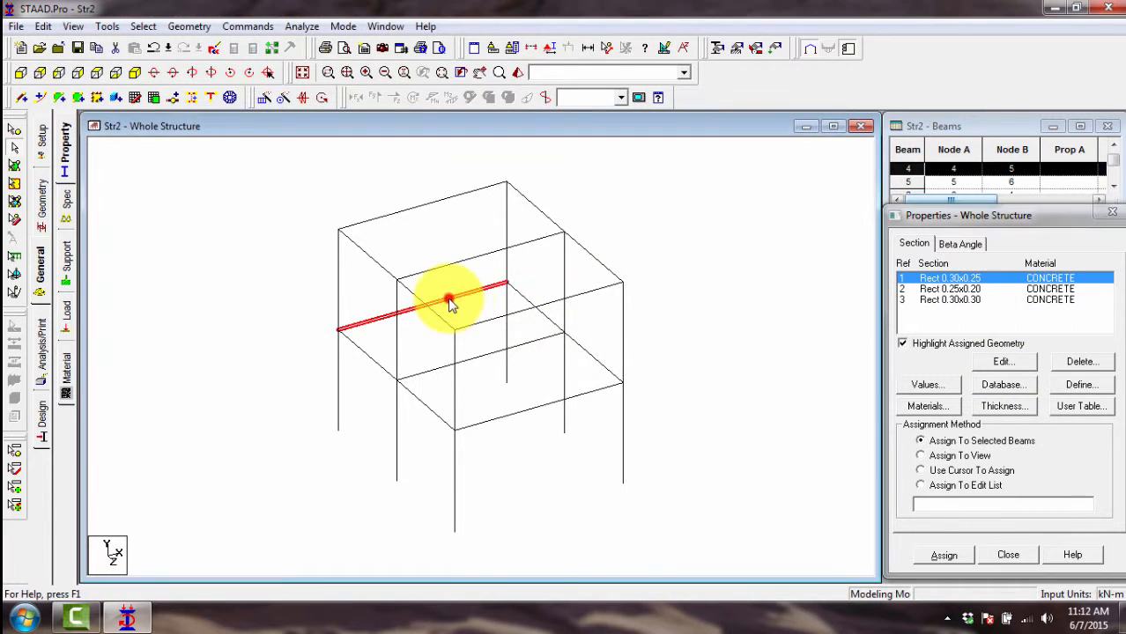
ctrl+click(526, 303)
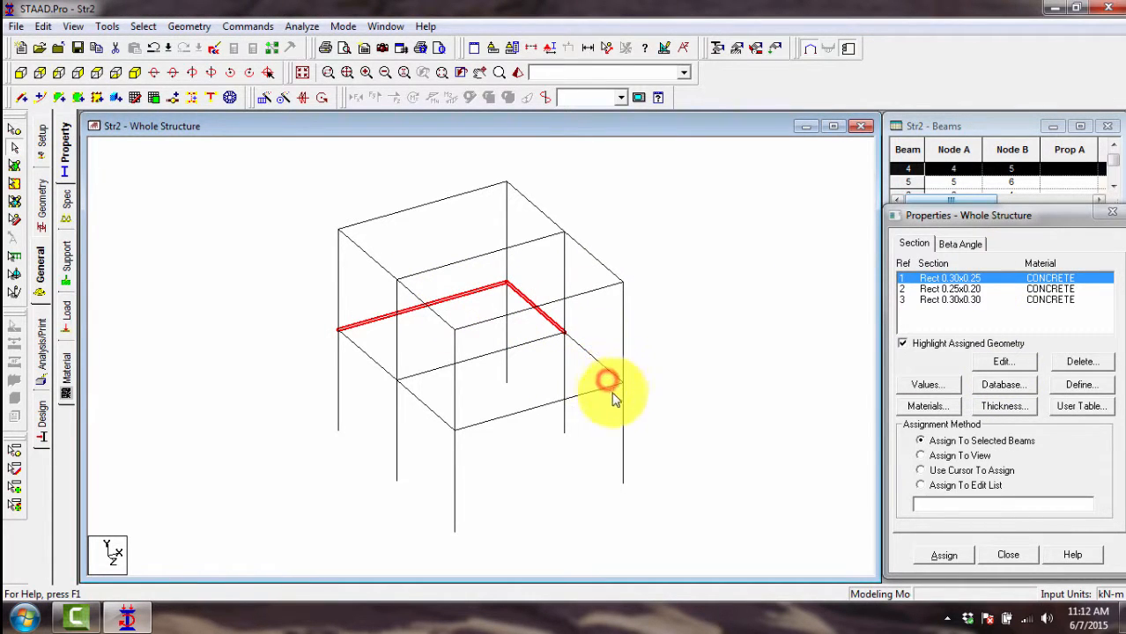
ctrl+click(604, 388)
ctrl+click(606, 367)
ctrl+click(528, 343)
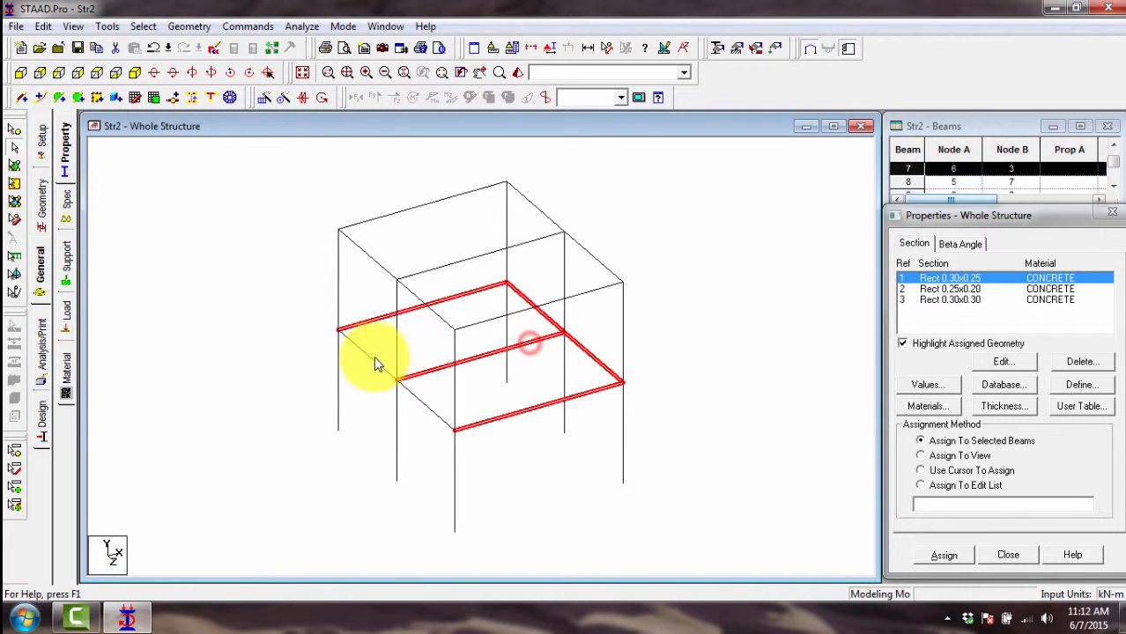
ctrl+click(370, 356)
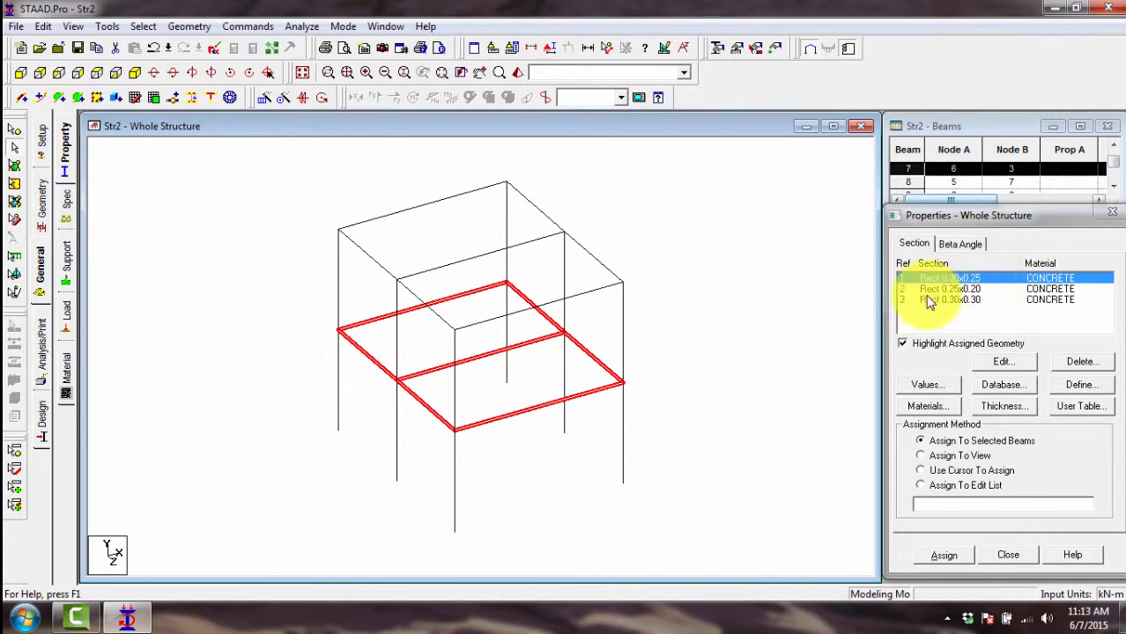
click(594, 339)
- Repeat the multiple selection of the first-floor beams, starting from a rear side beam, then clear it
click(550, 324)
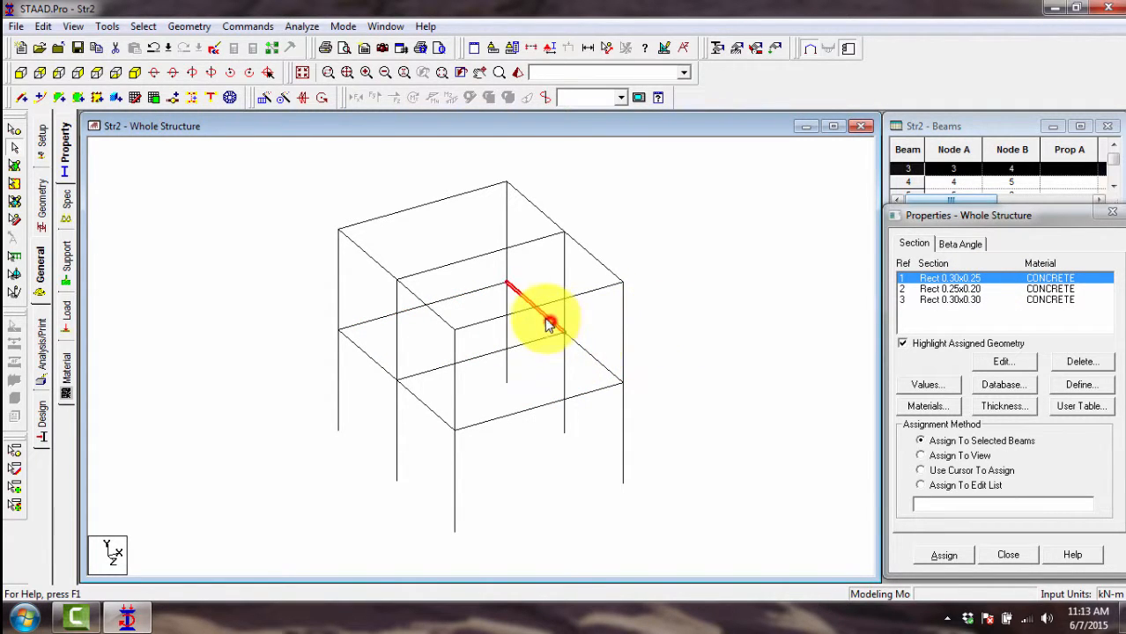
ctrl+click(465, 294)
ctrl+click(364, 352)
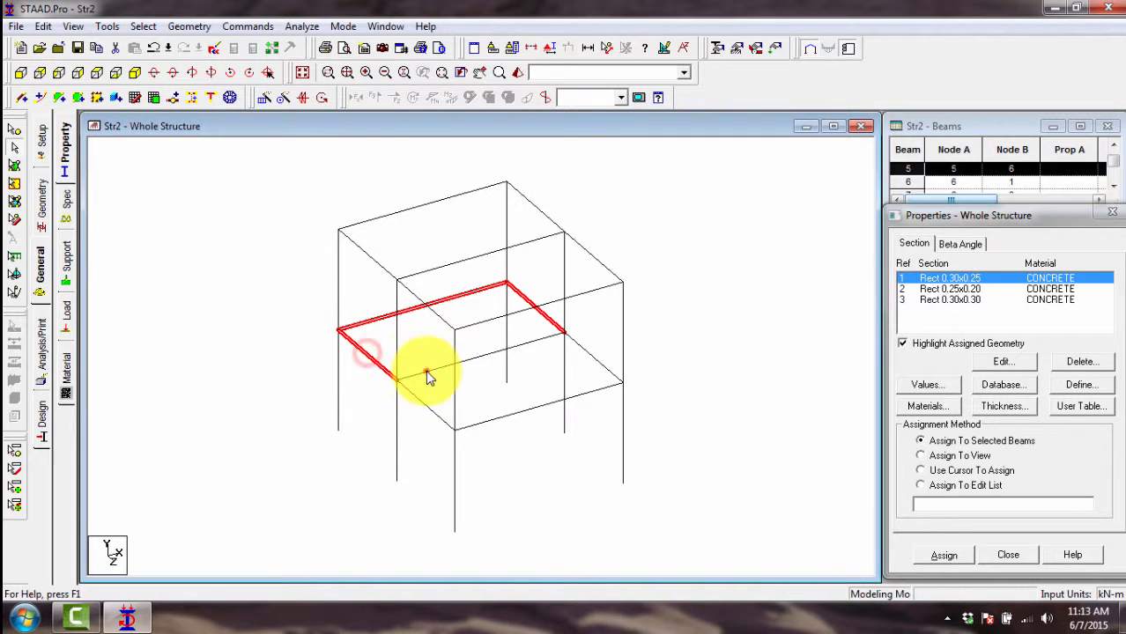
ctrl+click(425, 371)
ctrl+click(419, 398)
ctrl+click(515, 413)
ctrl+click(601, 364)
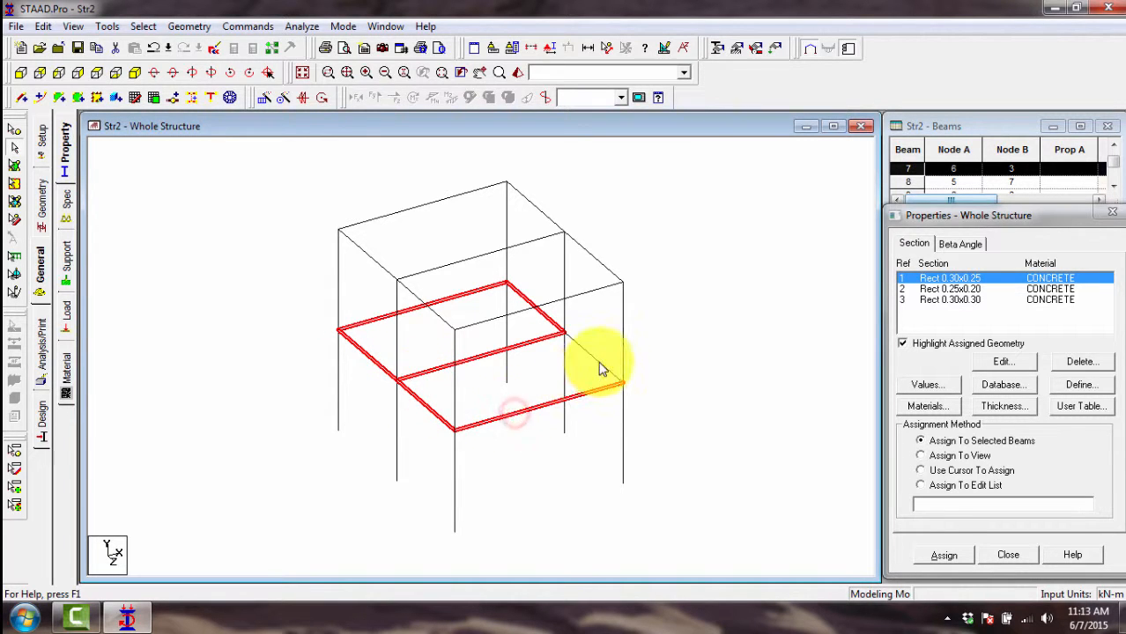
click(680, 358)
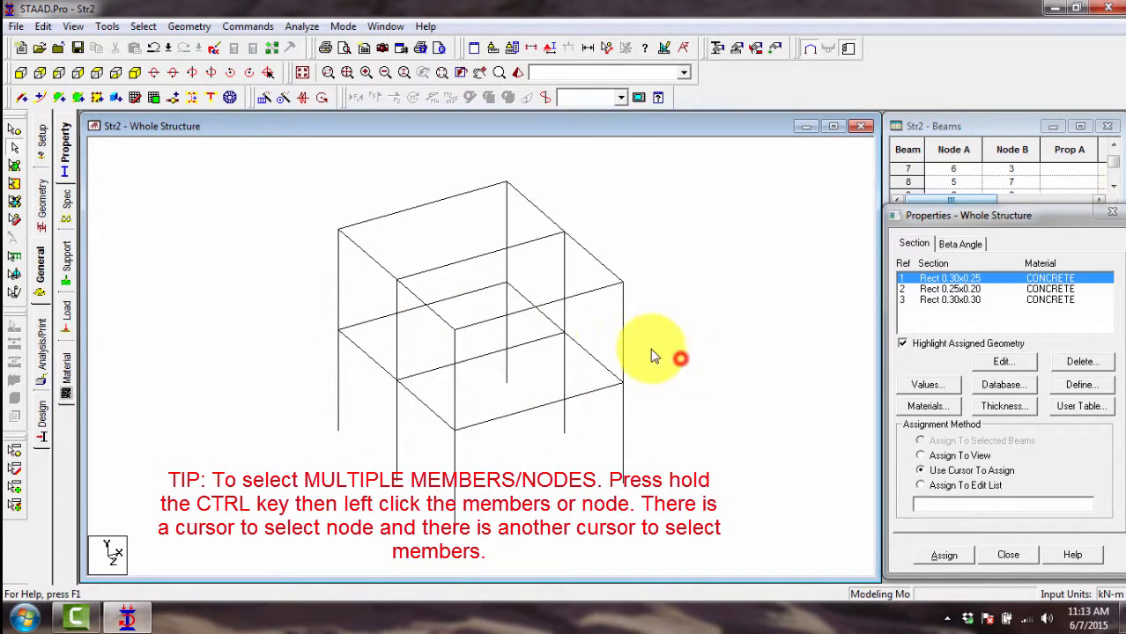
- Select every perimeter and middle beam of the first floor, then pick section Rect 0.30x0.25 in the list again
click(550, 324)
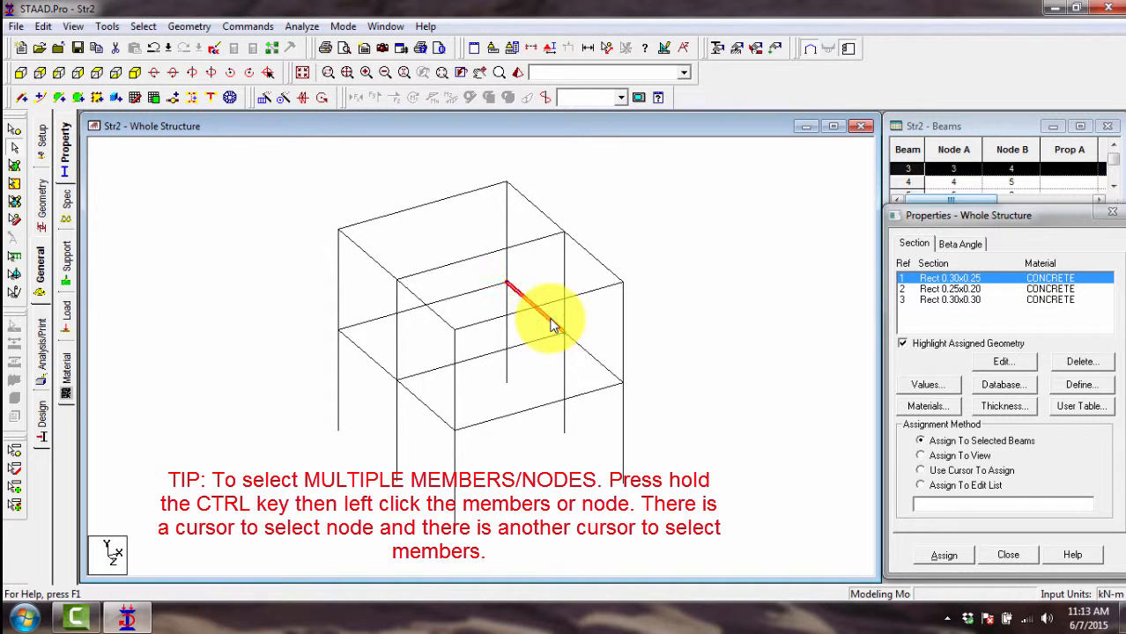
ctrl+click(469, 292)
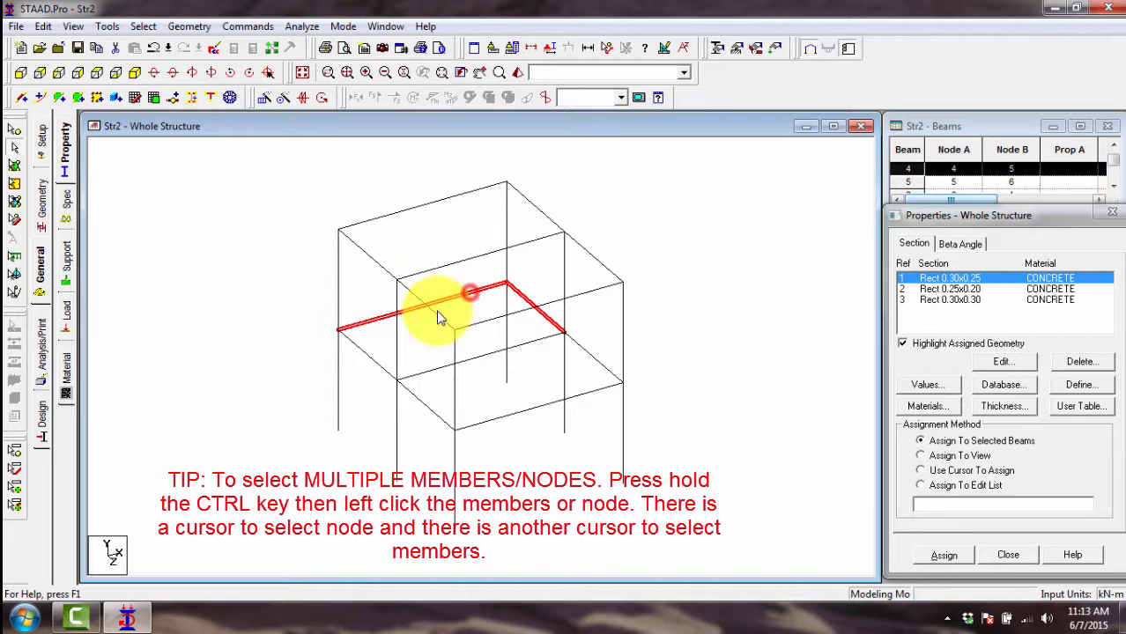
ctrl+click(371, 358)
ctrl+click(500, 419)
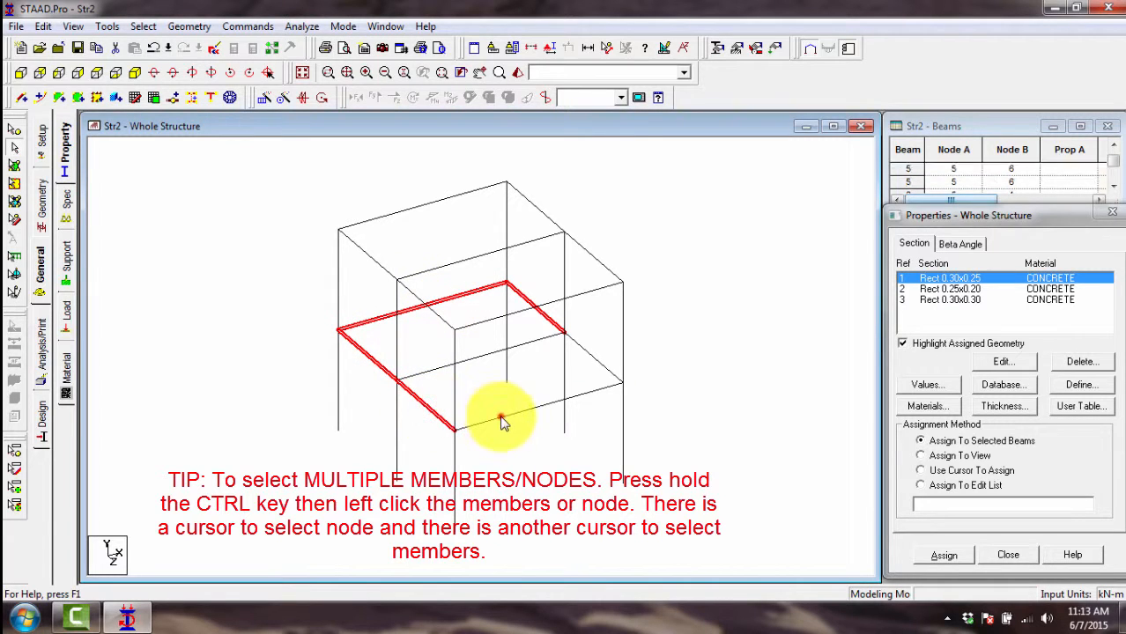
ctrl+click(605, 368)
ctrl+click(520, 345)
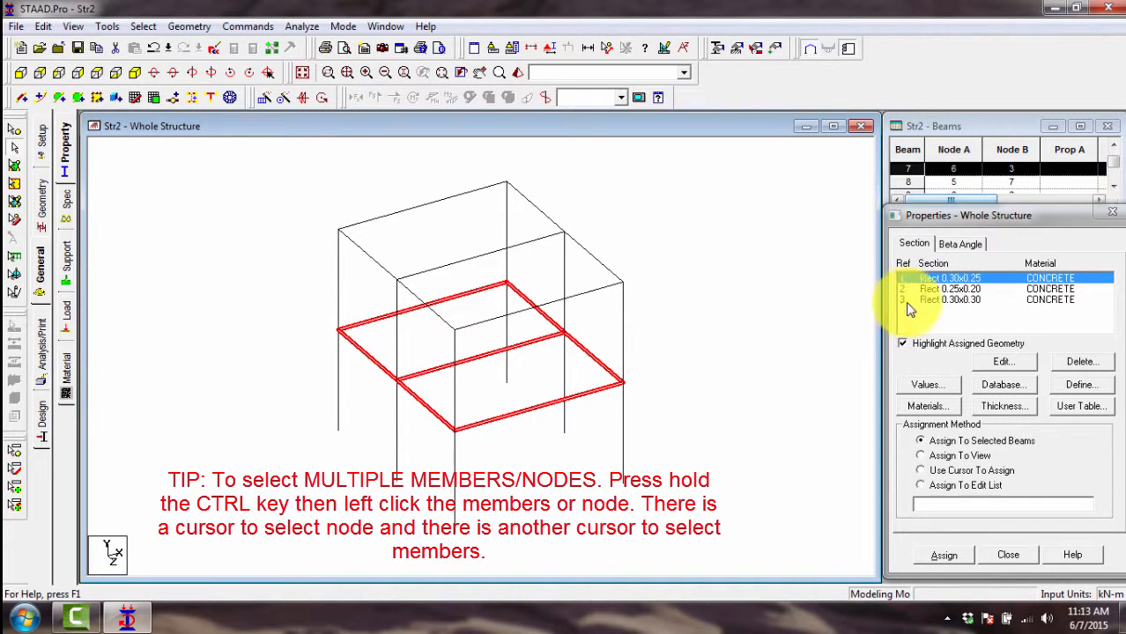
click(932, 280)
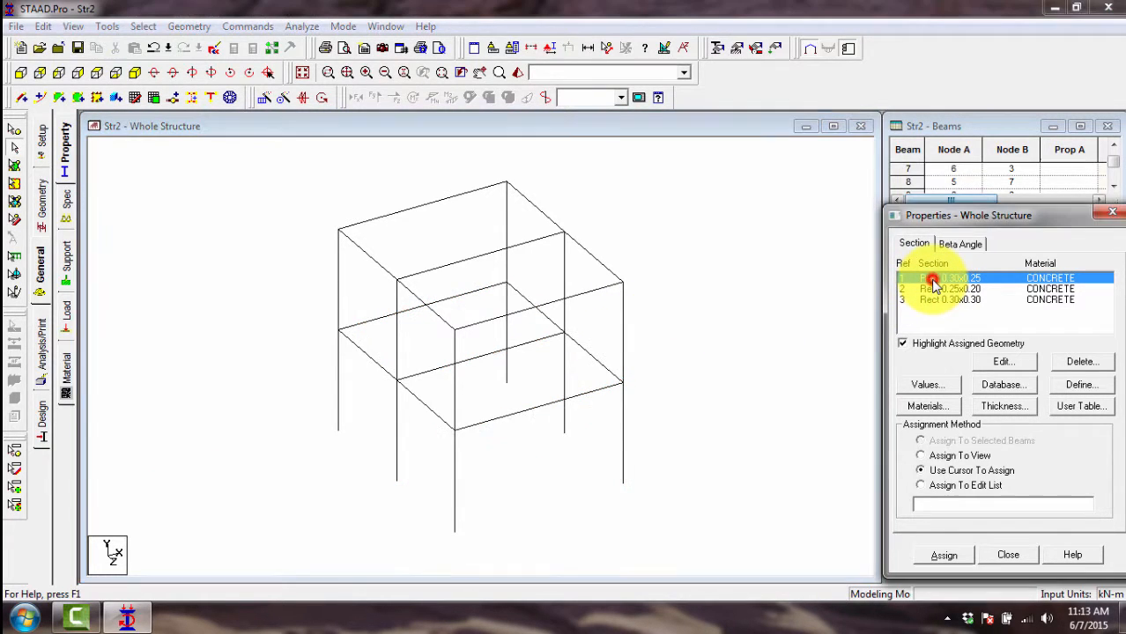
click(489, 288)
click(599, 361)
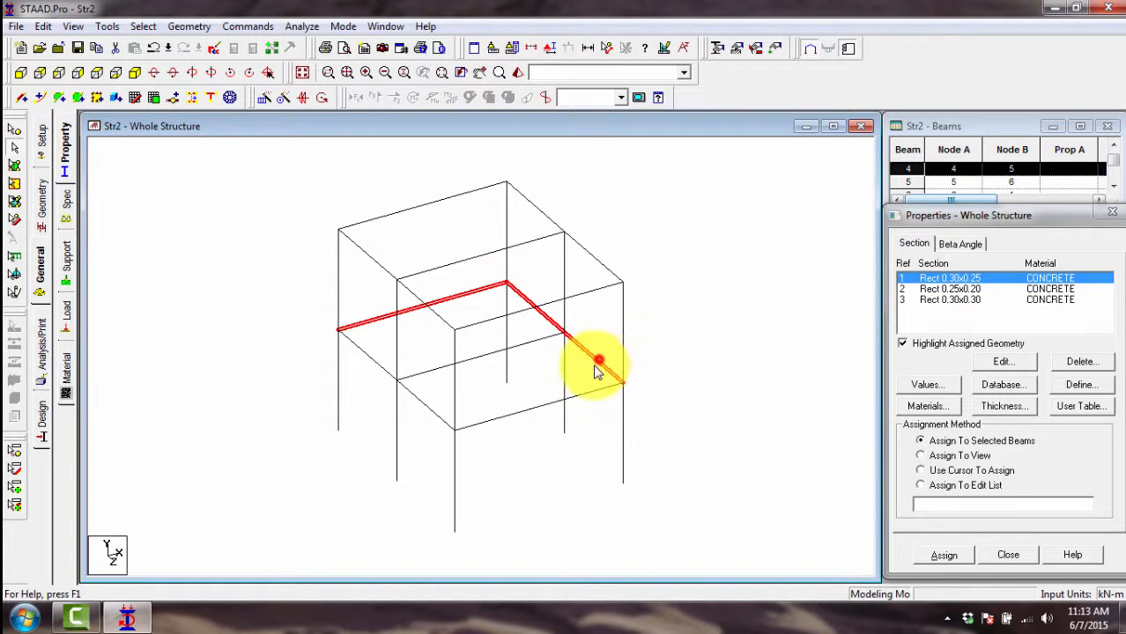
click(596, 388)
click(529, 341)
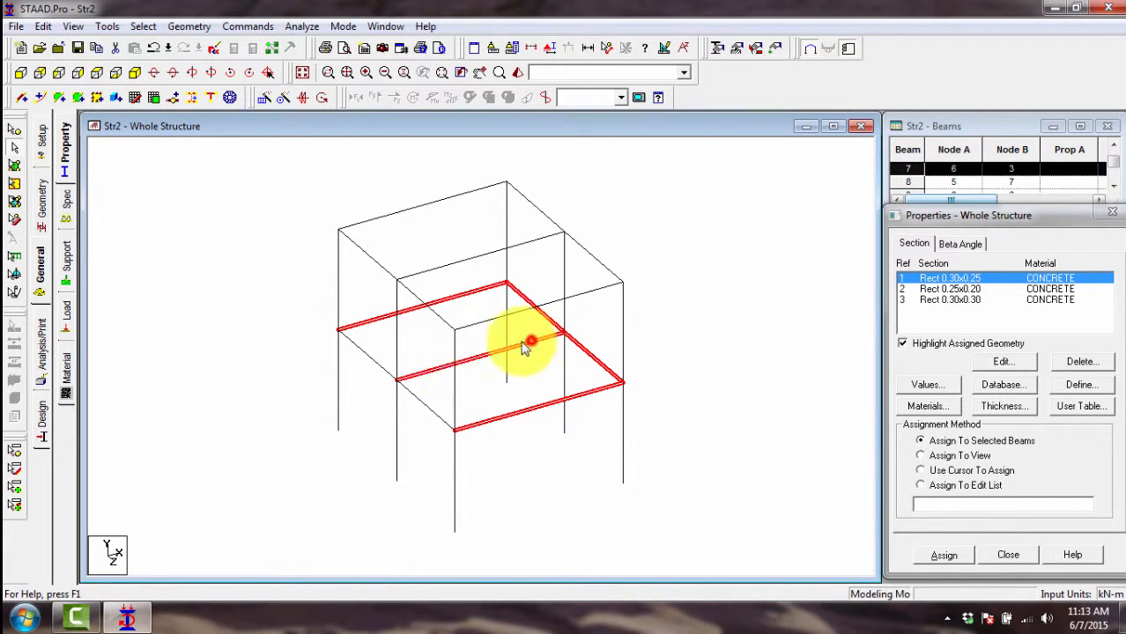
click(423, 403)
click(376, 356)
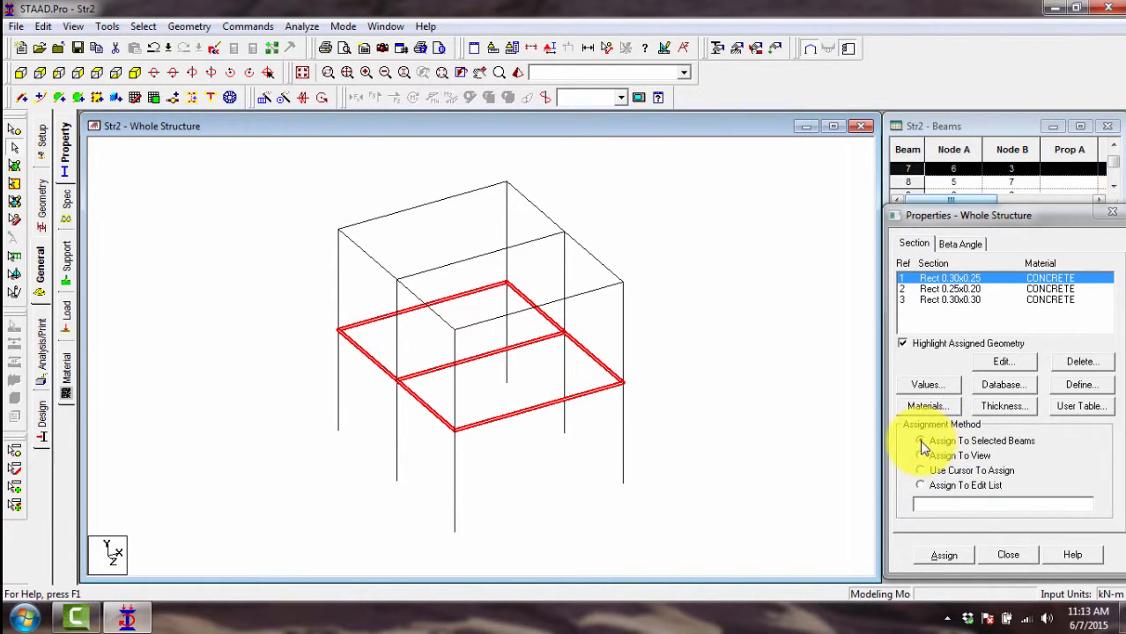
click(705, 345)
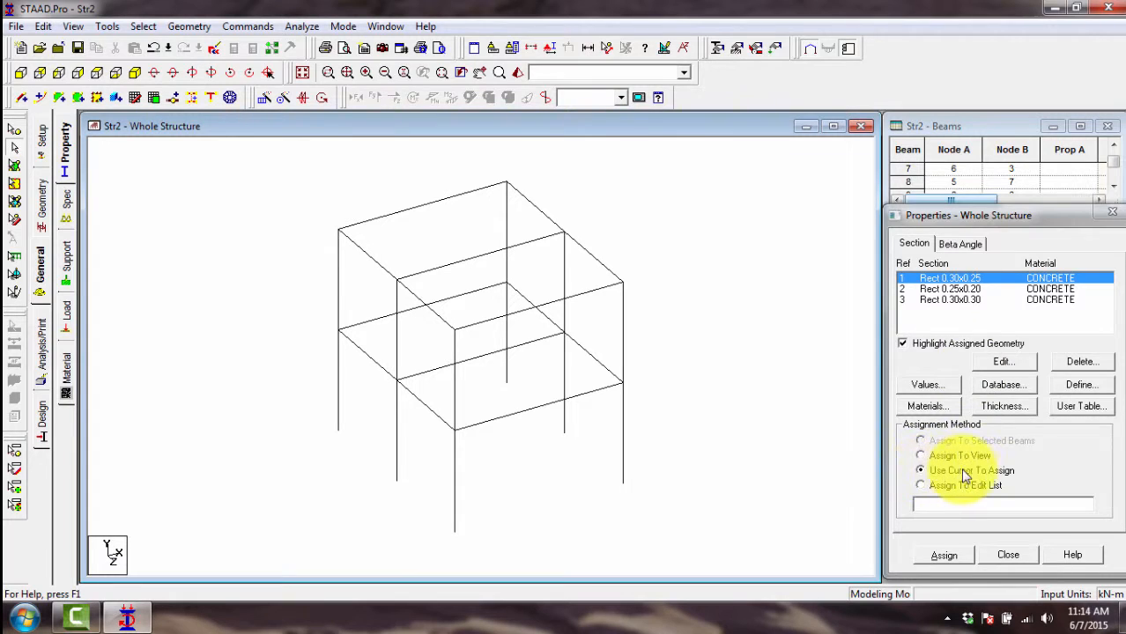
- Assign section Rect 0.30x0.25 with the cursor to every perimeter and middle beam of the first floor
click(943, 557)
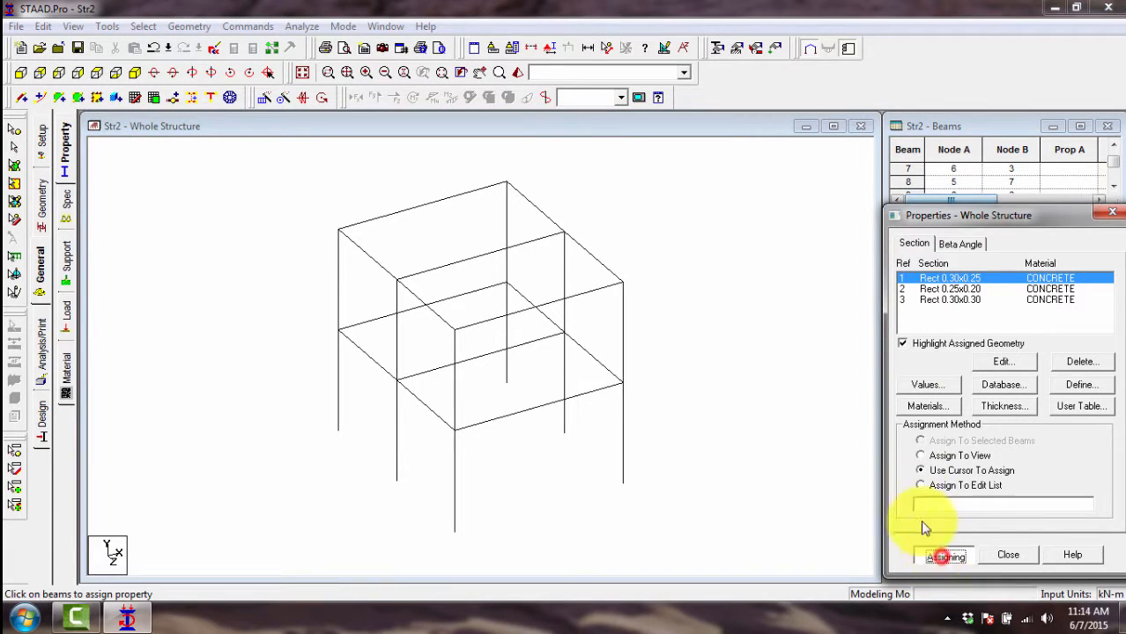
click(587, 353)
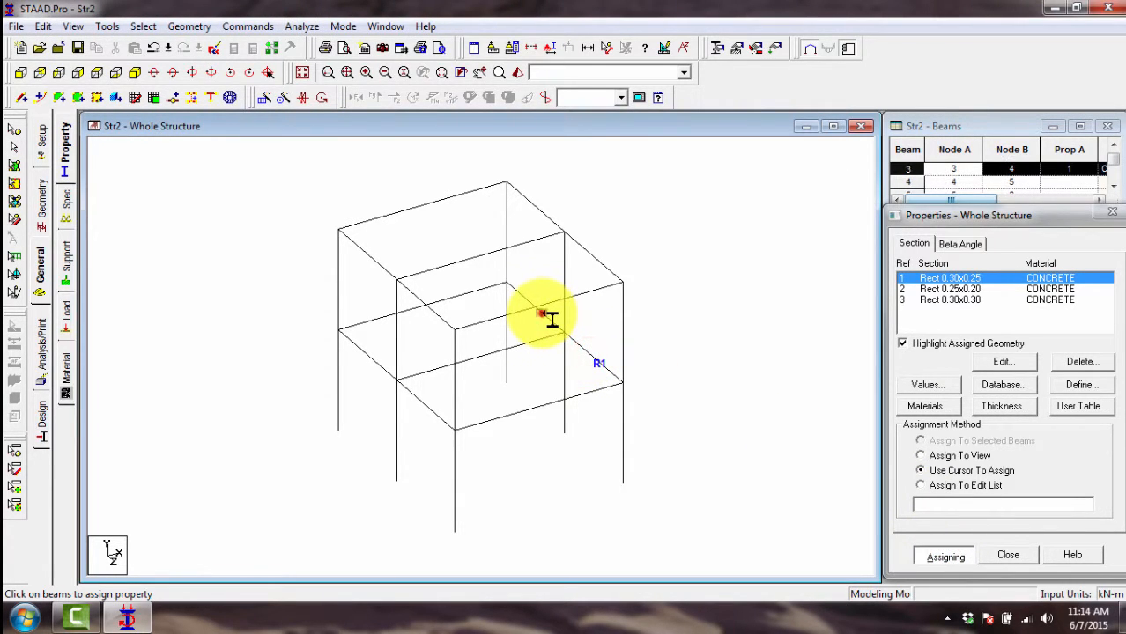
click(540, 314)
click(461, 295)
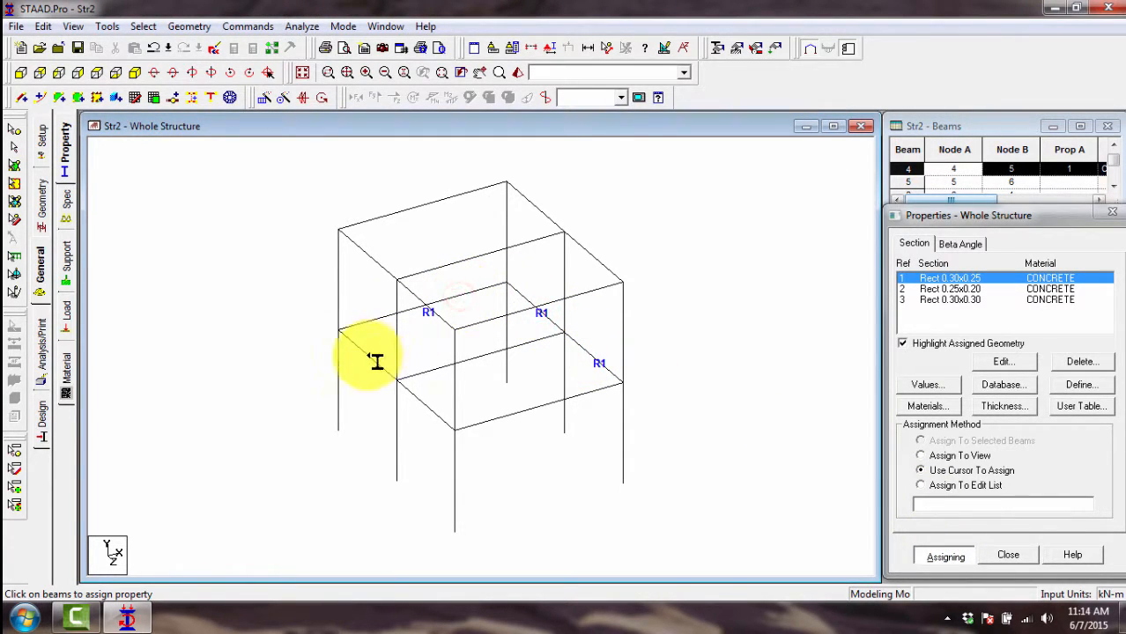
click(374, 359)
click(485, 360)
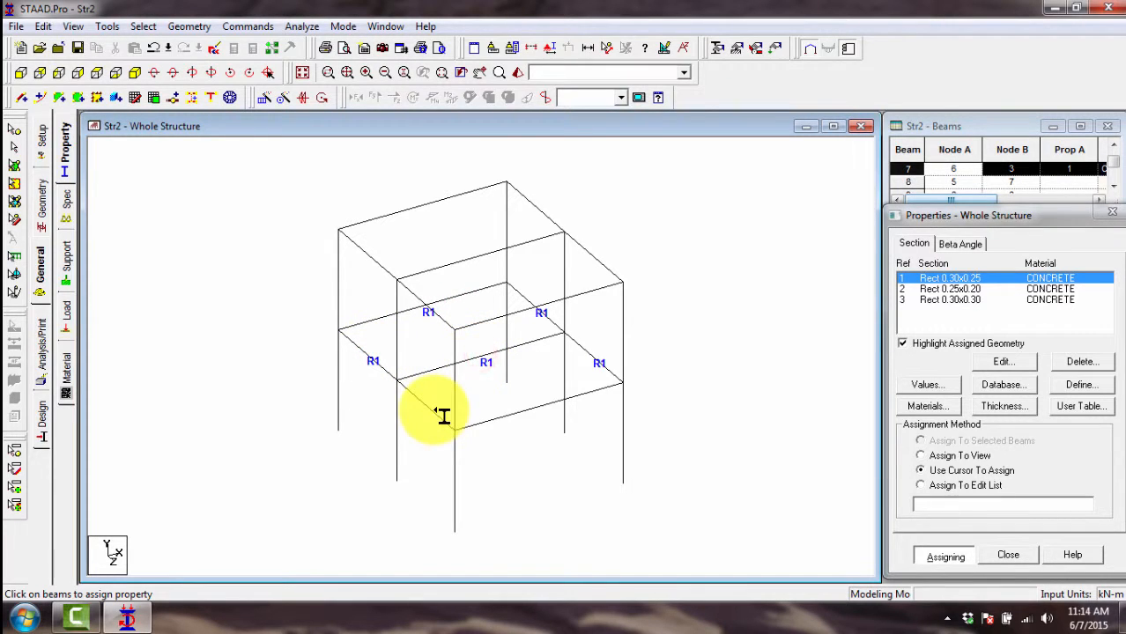
click(431, 410)
click(520, 409)
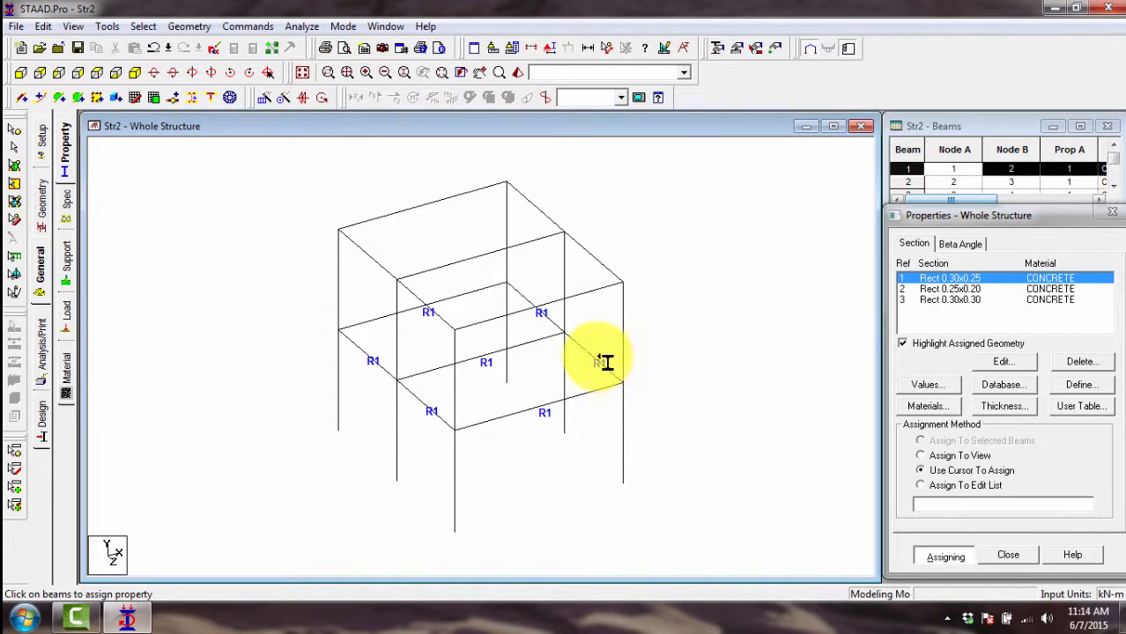
click(541, 313)
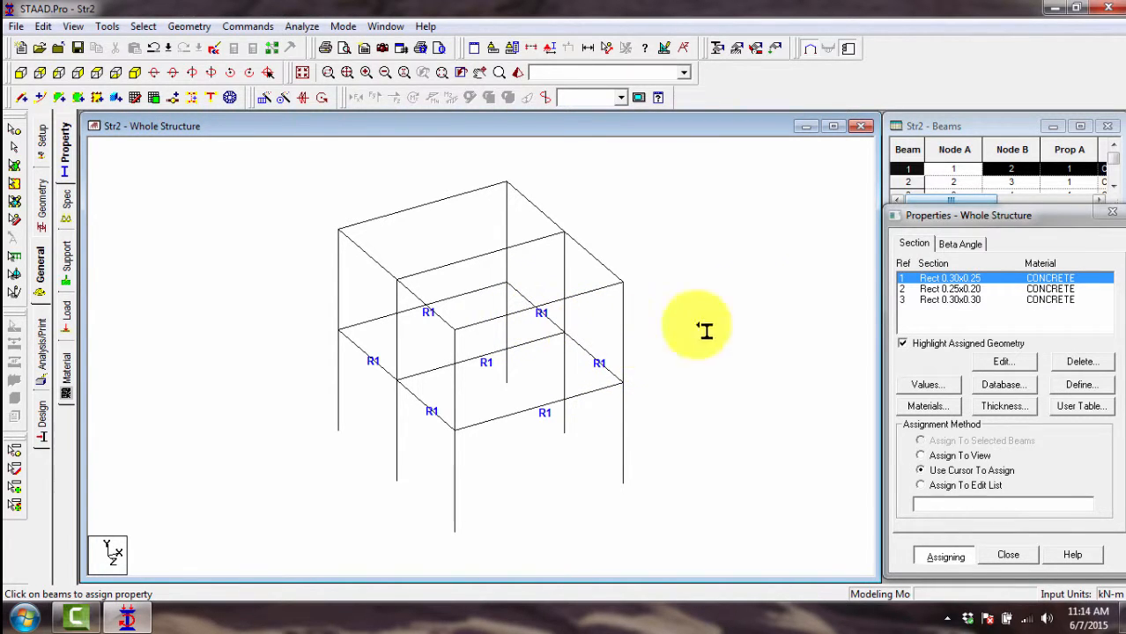
- Assign section Rect 0.25x0.20 with the cursor to every perimeter and middle beam of the roof level
click(974, 290)
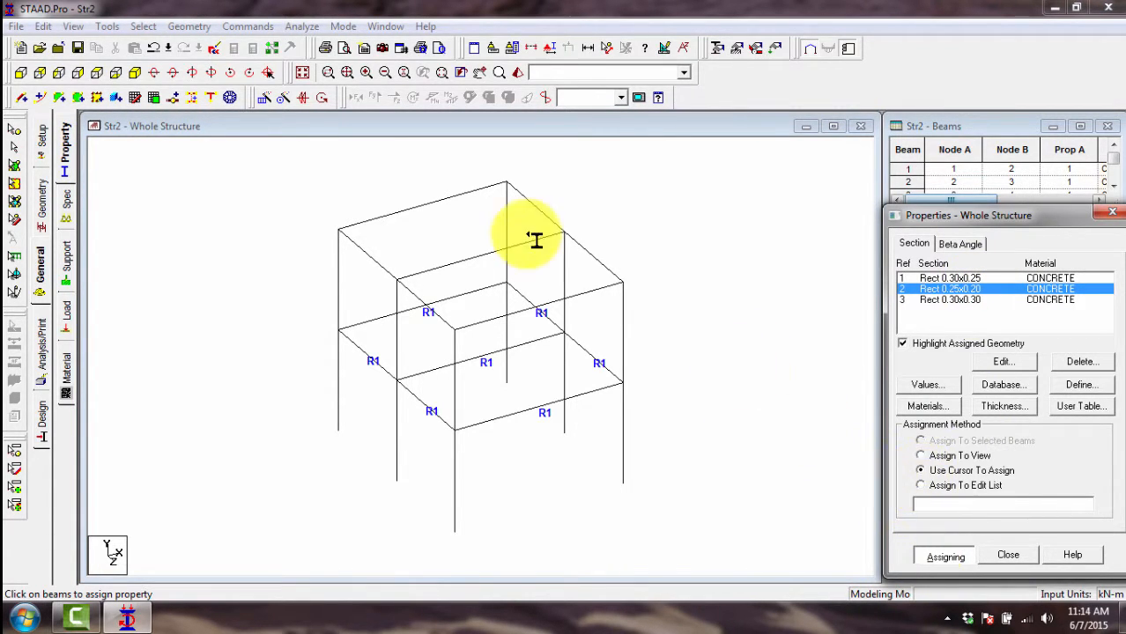
click(586, 247)
click(596, 289)
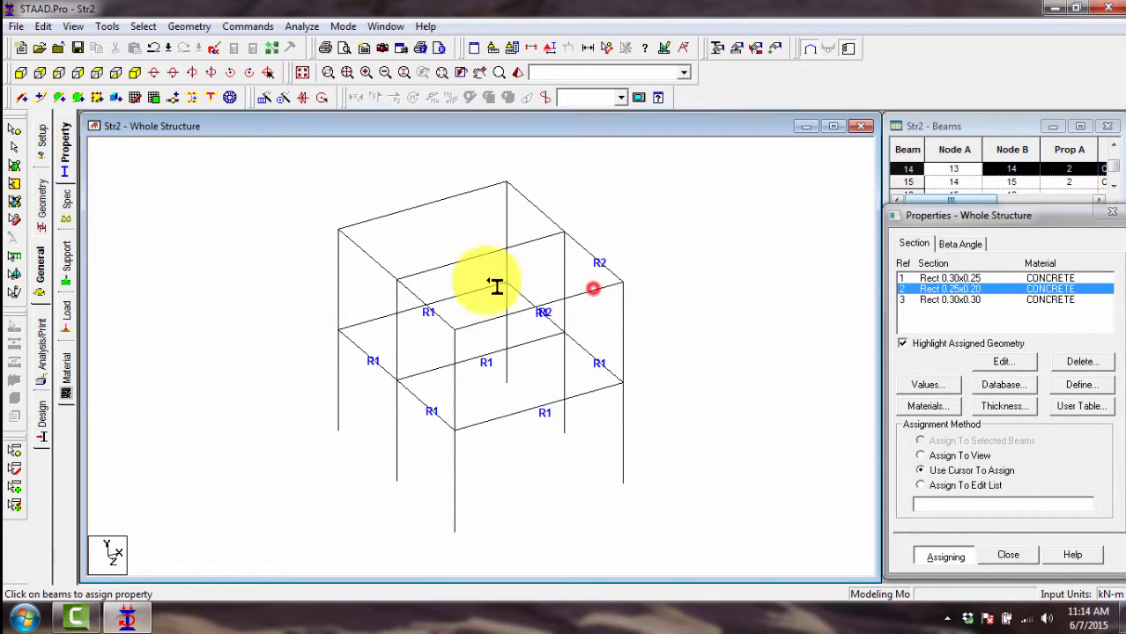
click(411, 294)
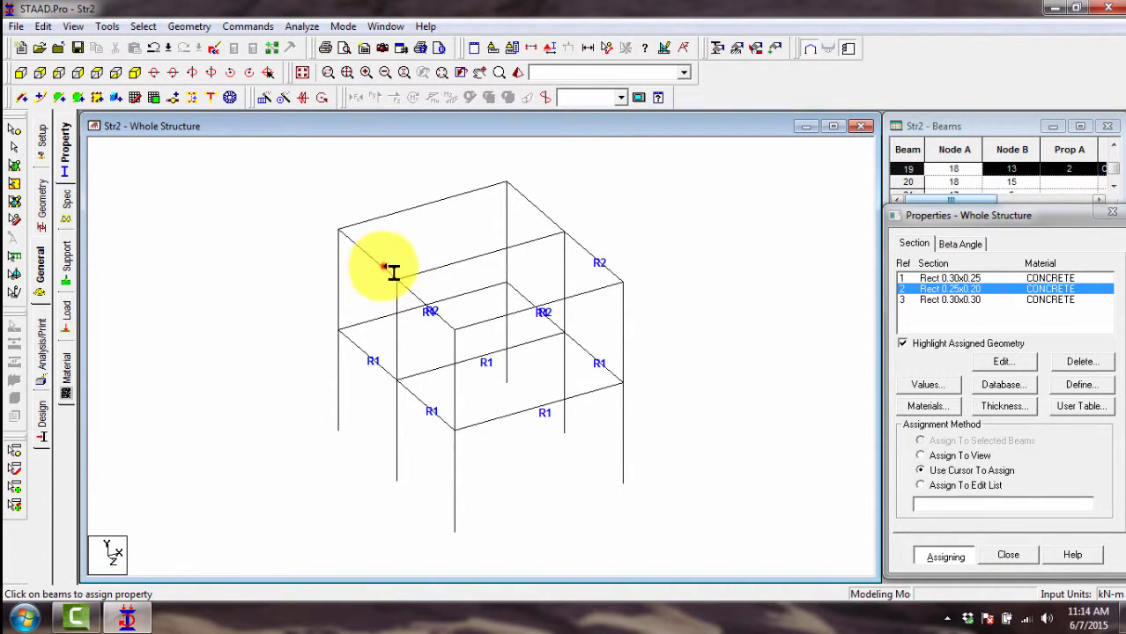
click(382, 262)
click(454, 263)
click(541, 212)
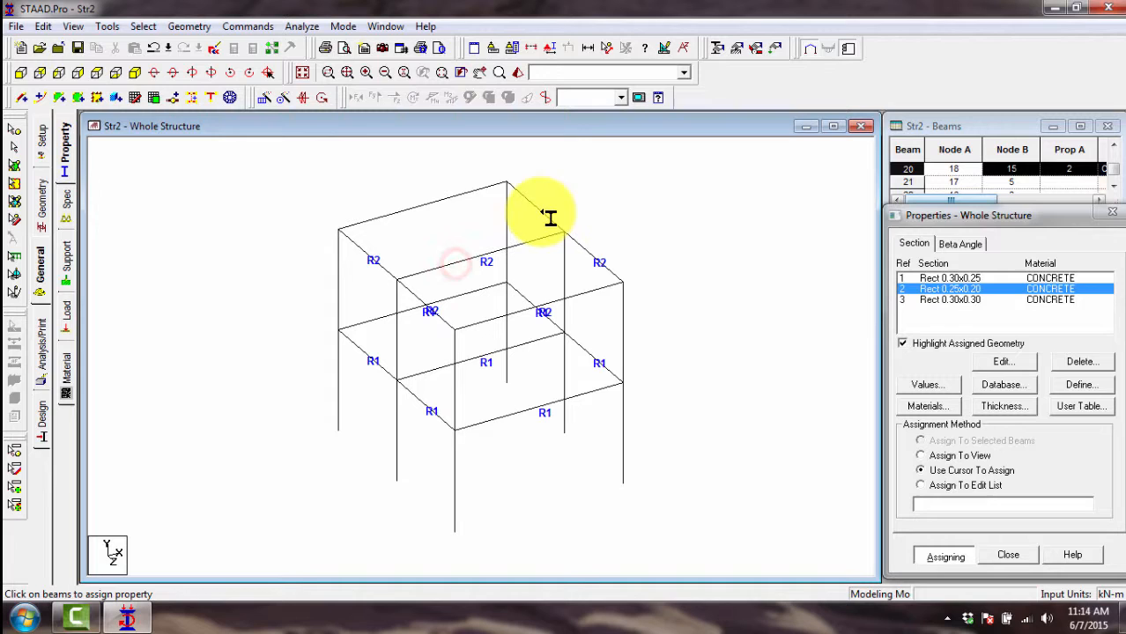
click(445, 200)
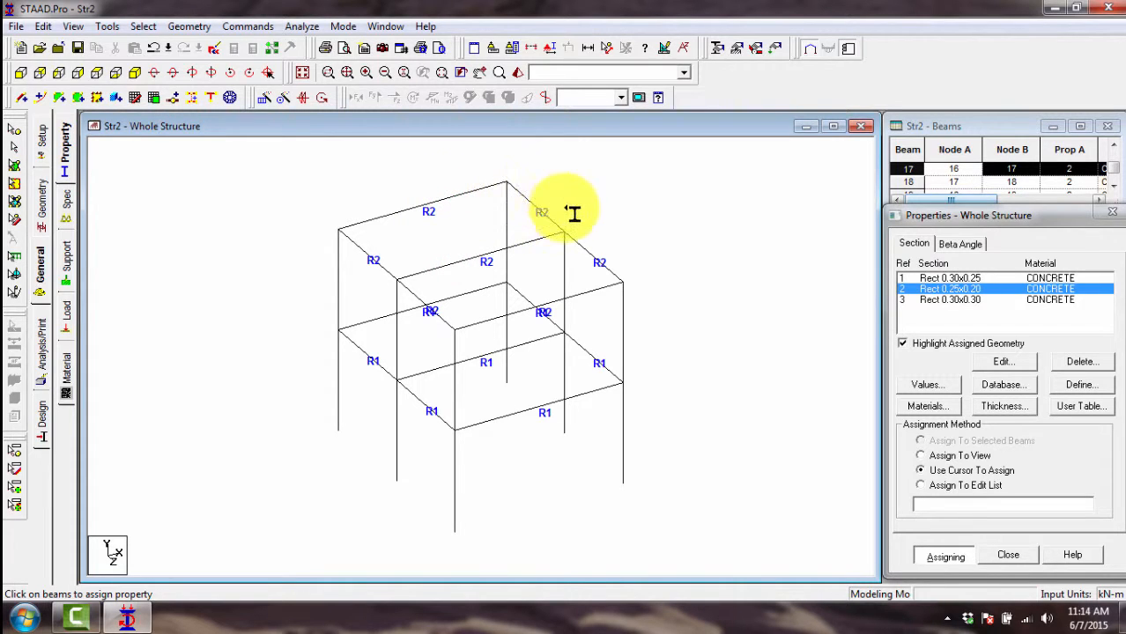
- Assign section Rect 0.30x0.30 to the three upper-storey columns along the positive X side of the frame
click(953, 302)
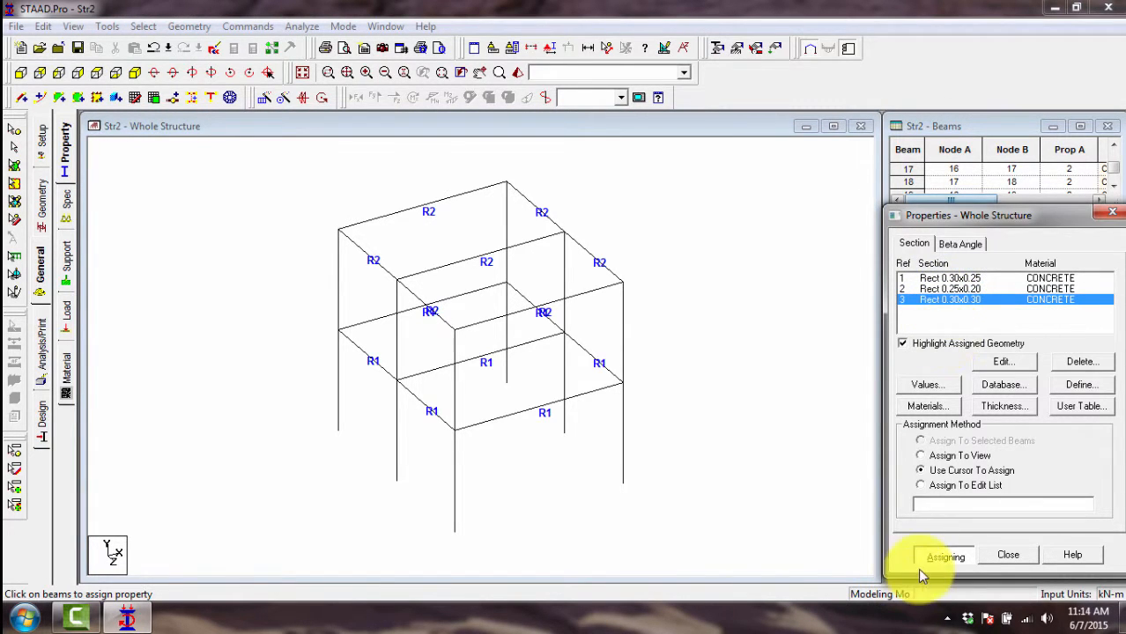
click(625, 324)
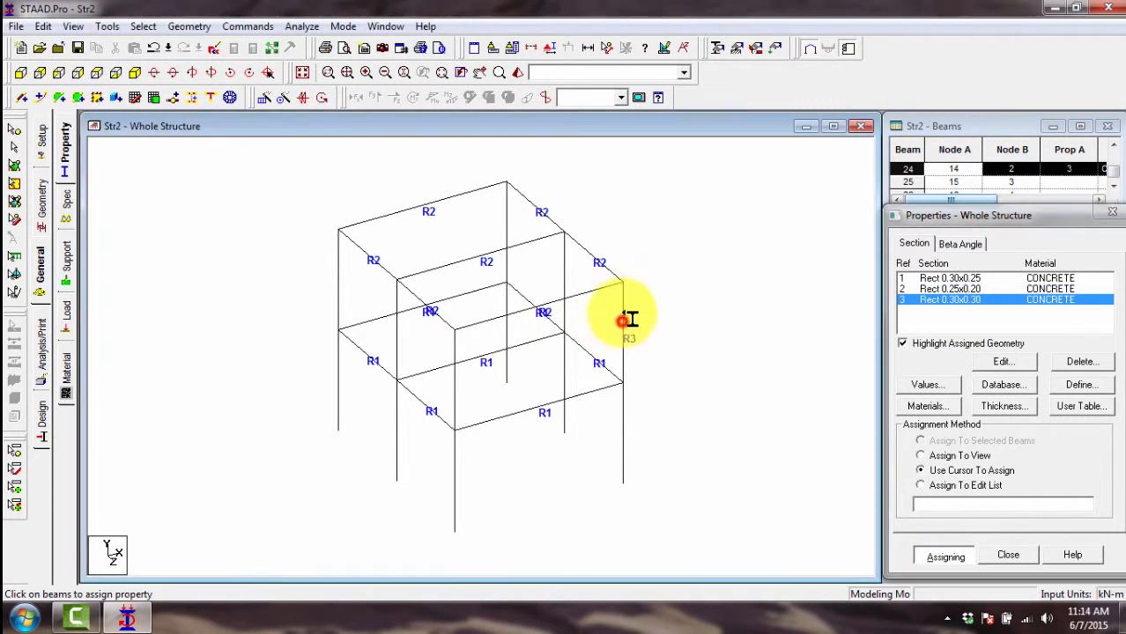
click(566, 276)
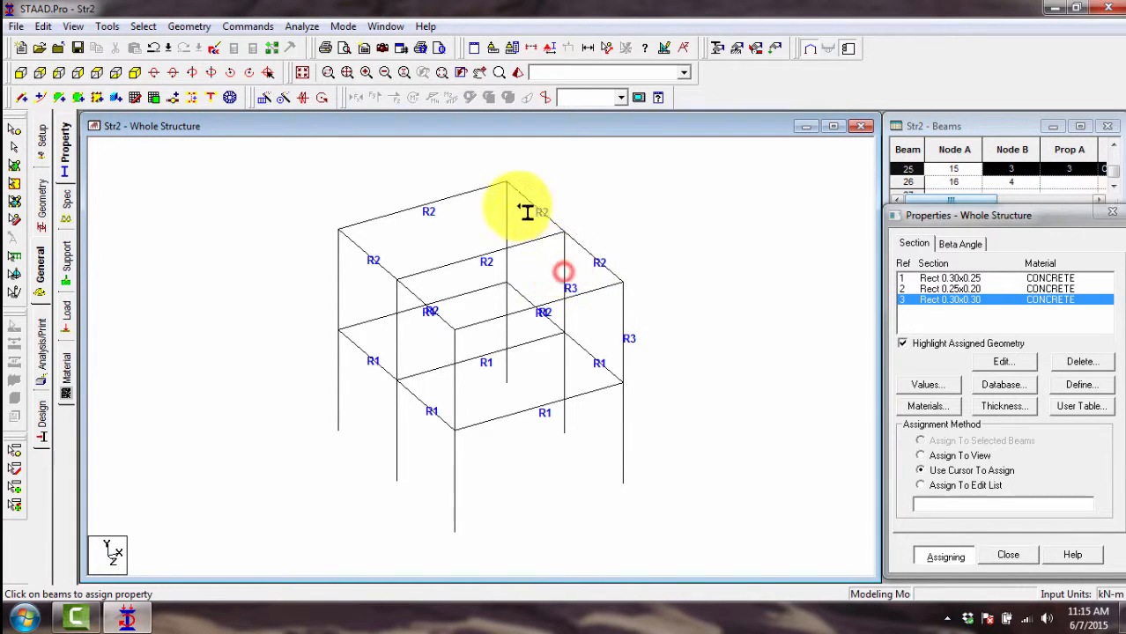
click(519, 230)
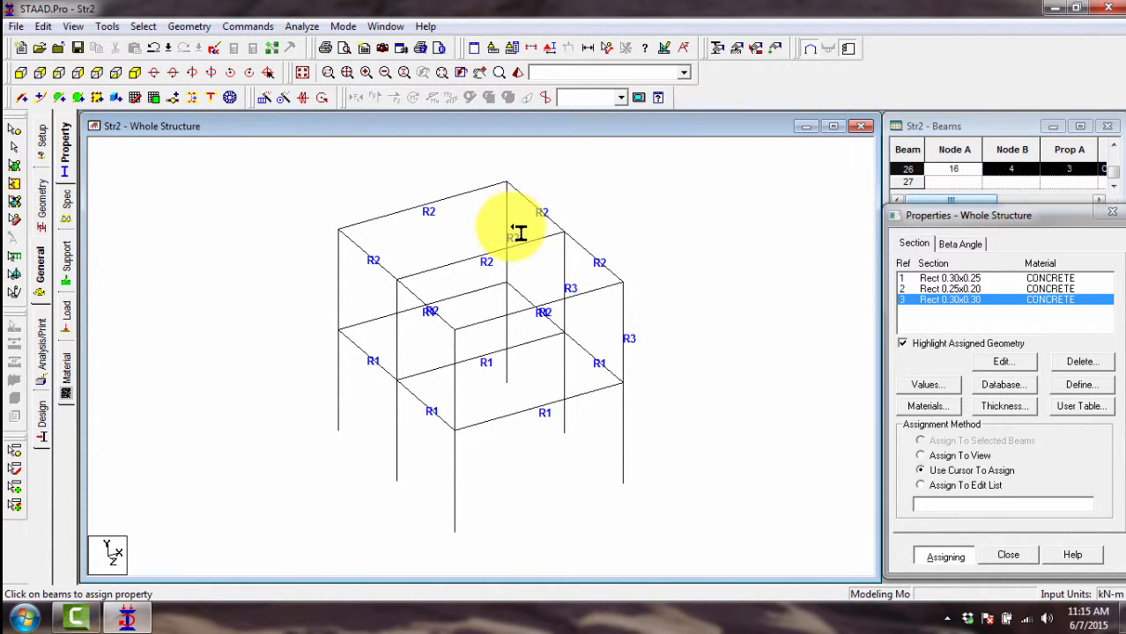
- Assign section Rect 0.30x0.30 to the three upper-storey columns on the opposite side and end the assignment
key(Left)
key(Left)
key(Left)
key(Left)
key(Left)
key(Left)
key(Left)
key(Left)
key(Left)
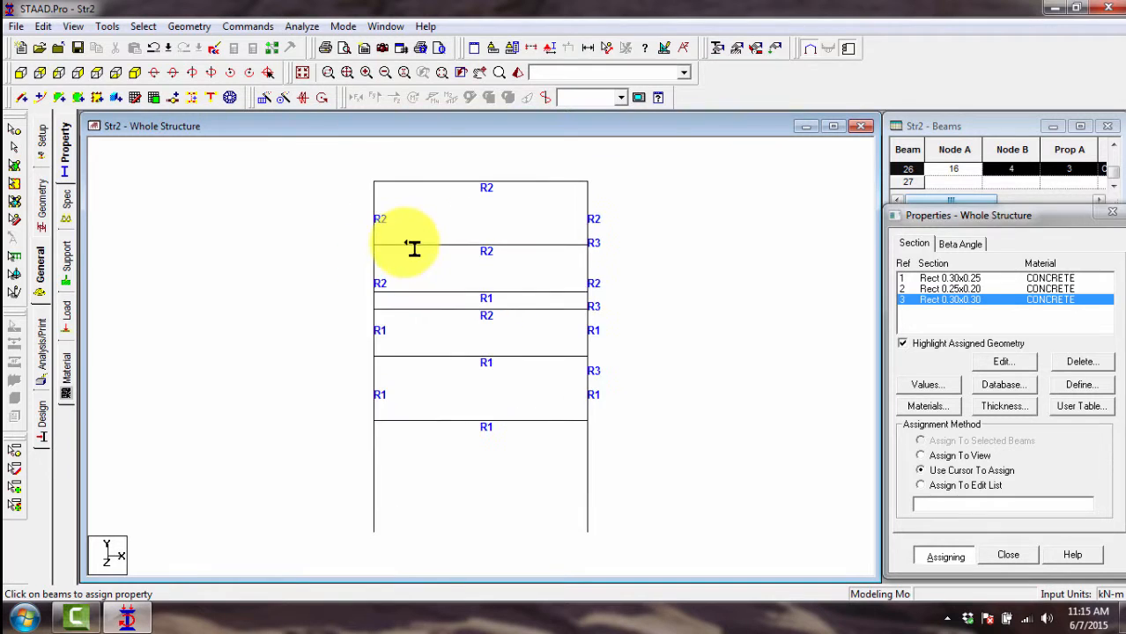
key(Left)
key(Left)
click(429, 222)
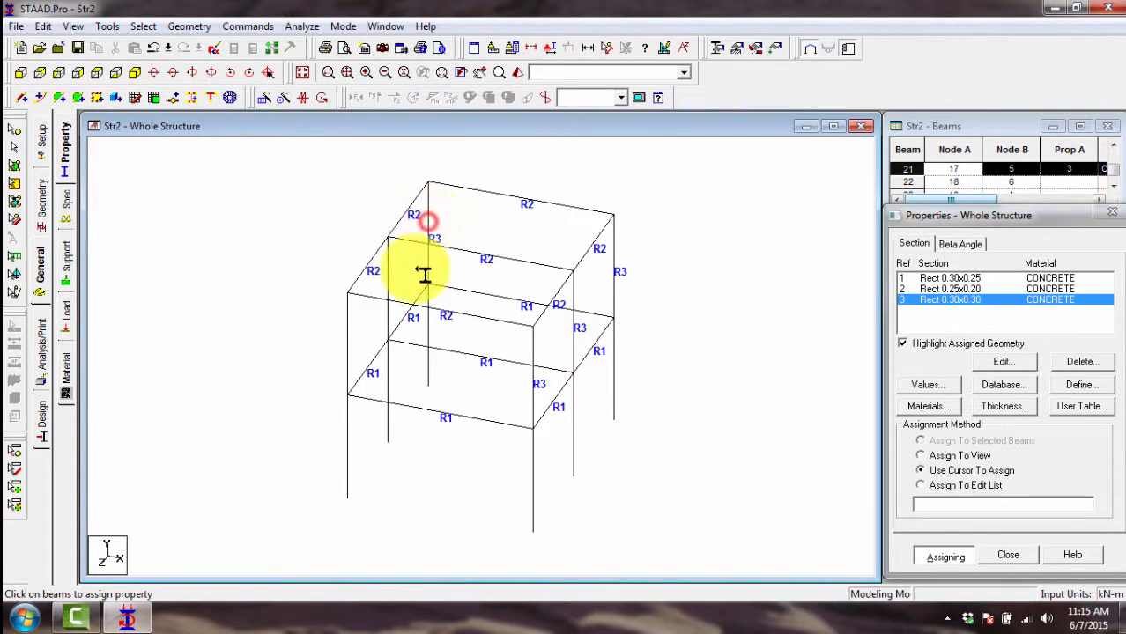
click(388, 276)
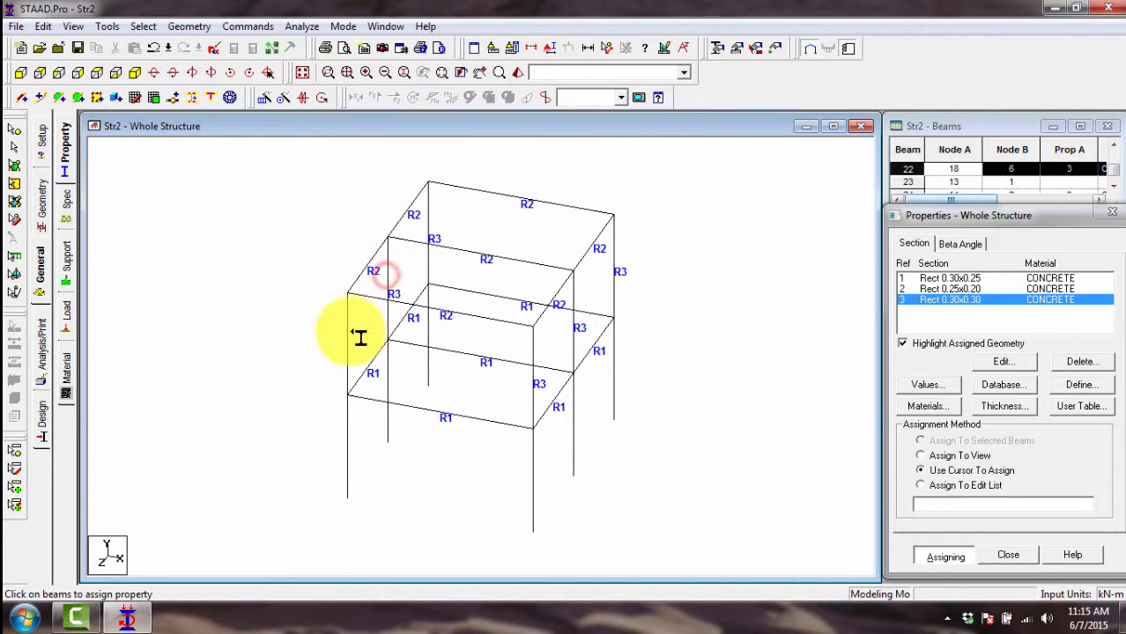
click(346, 329)
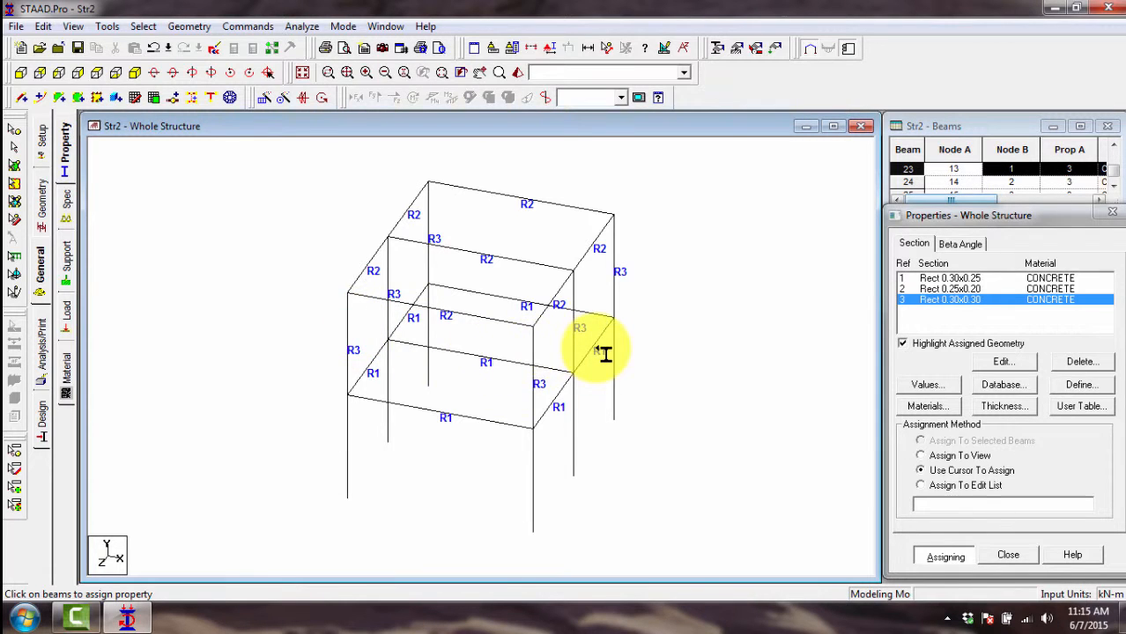
key(Right)
key(Right)
key(Right)
key(Right)
key(Right)
key(Right)
key(Right)
key(Right)
key(Right)
key(Right)
key(Right)
key(Right)
key(Right)
key(Right)
key(Right)
key(Right)
key(Right)
key(Right)
key(Right)
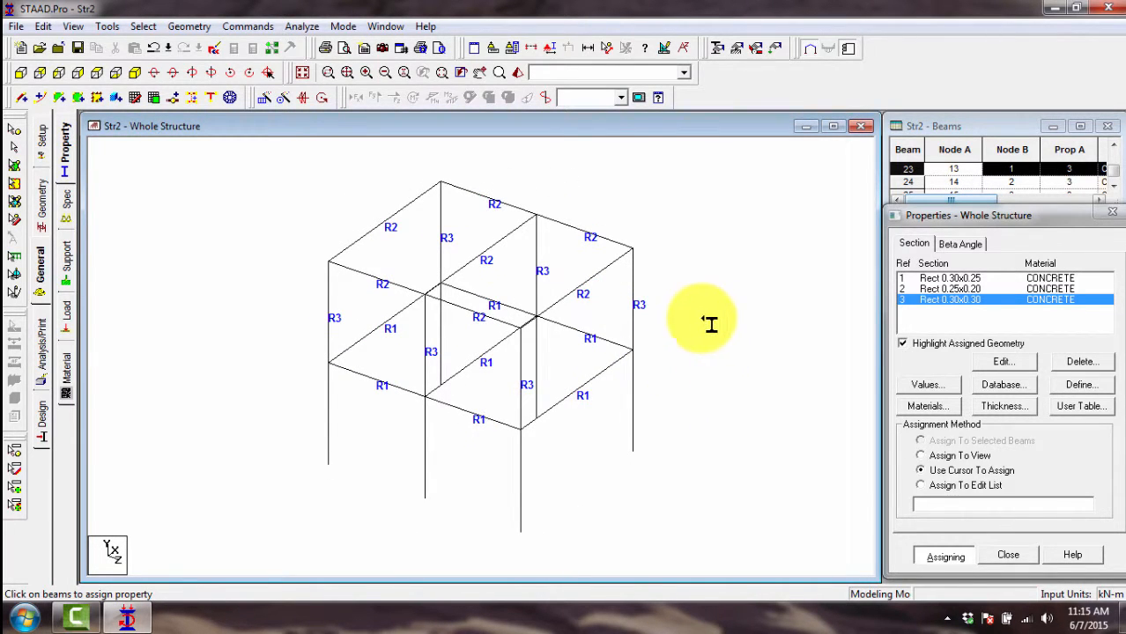
key(Escape)
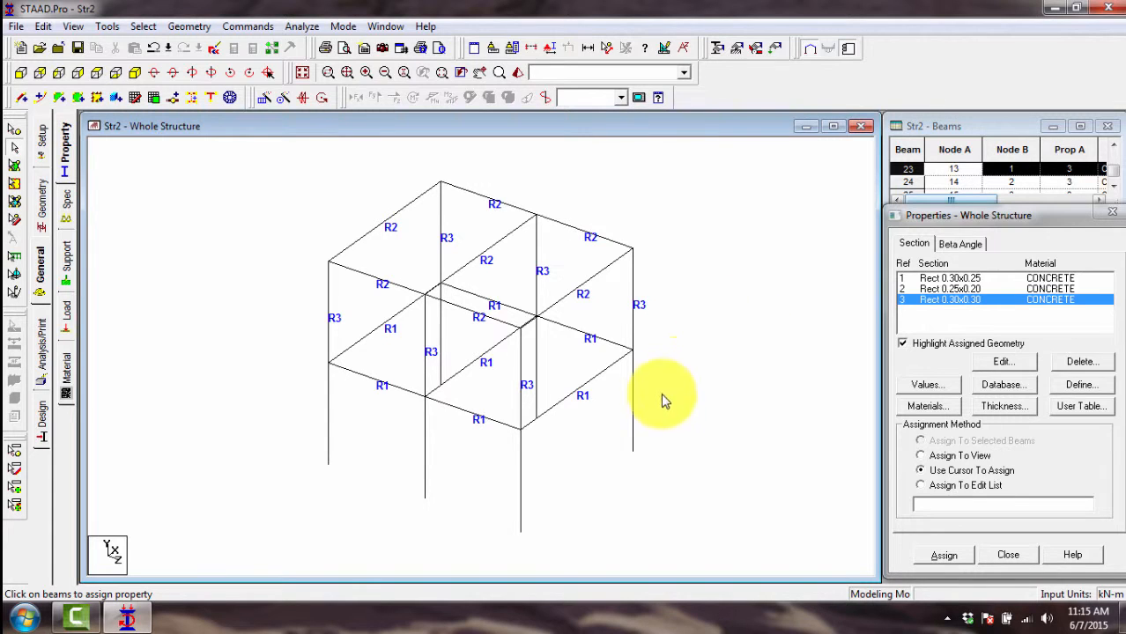
- Inspect the frame in a 3D rendered view to check which members still lack a section, then close the view
click(519, 74)
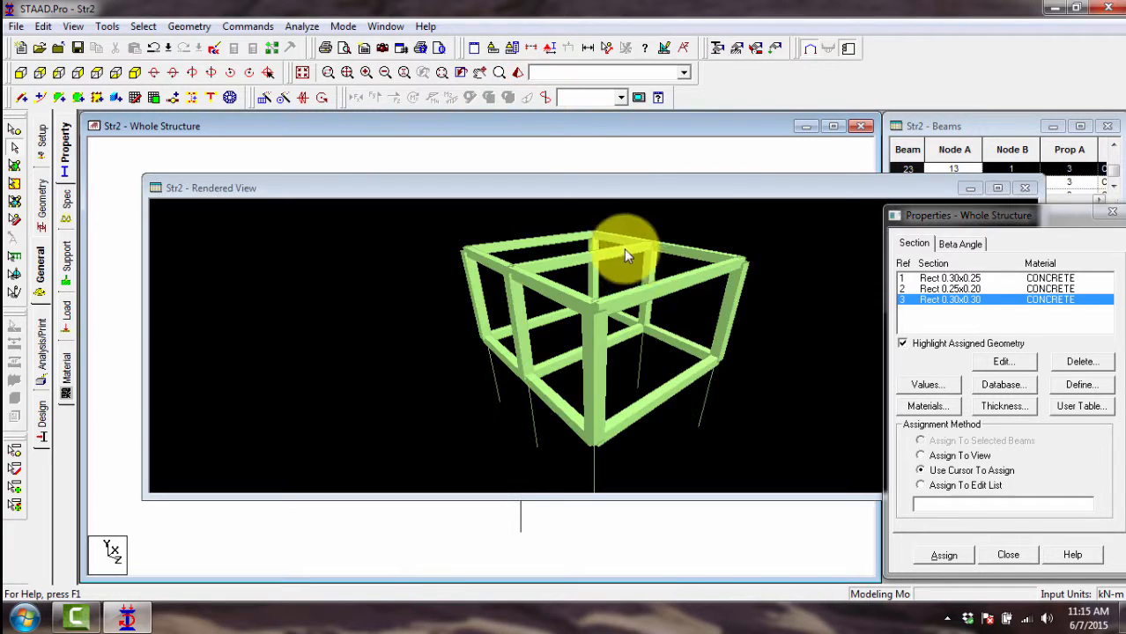
drag(624, 255, 557, 273)
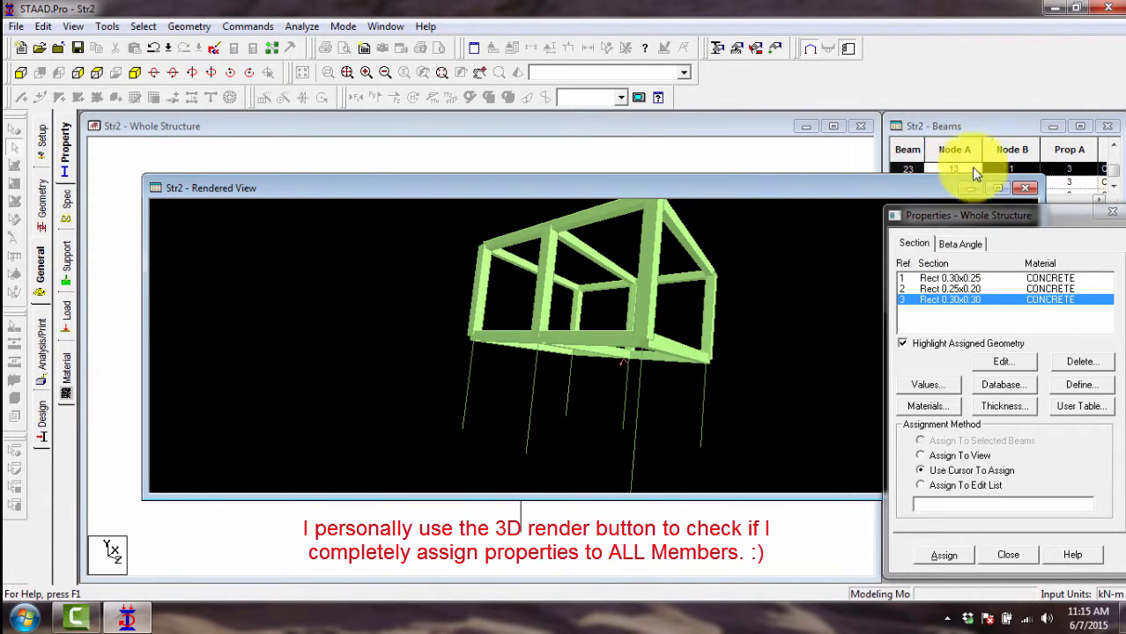
click(1028, 189)
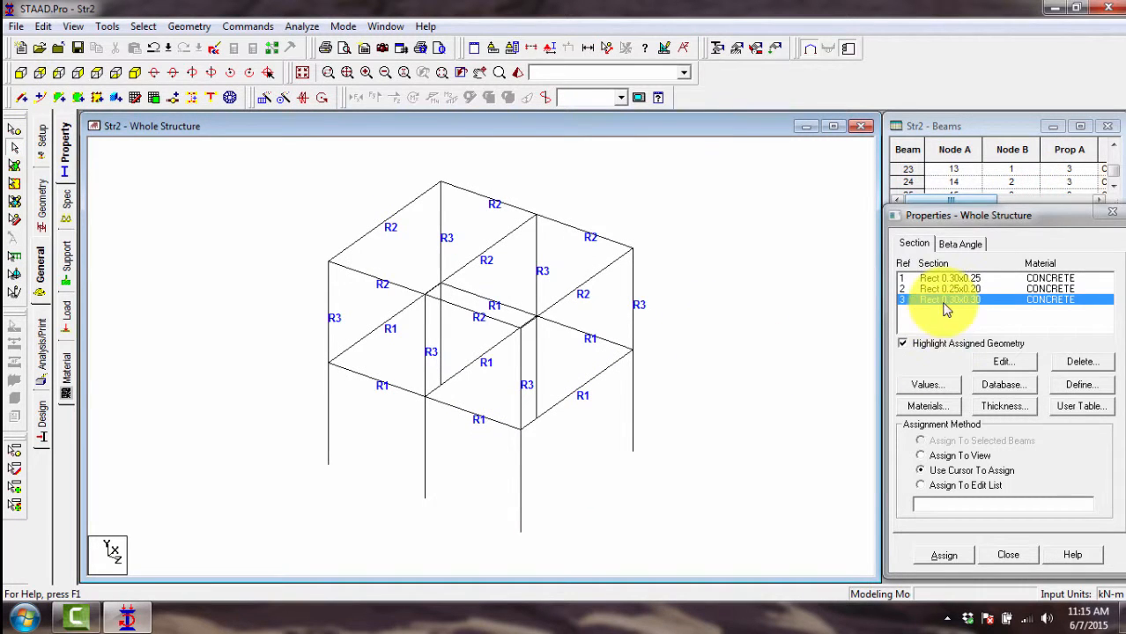
- Assign section Rect 0.30x0.30 with the cursor to all six lower-storey columns and end the assignment
click(944, 555)
click(633, 406)
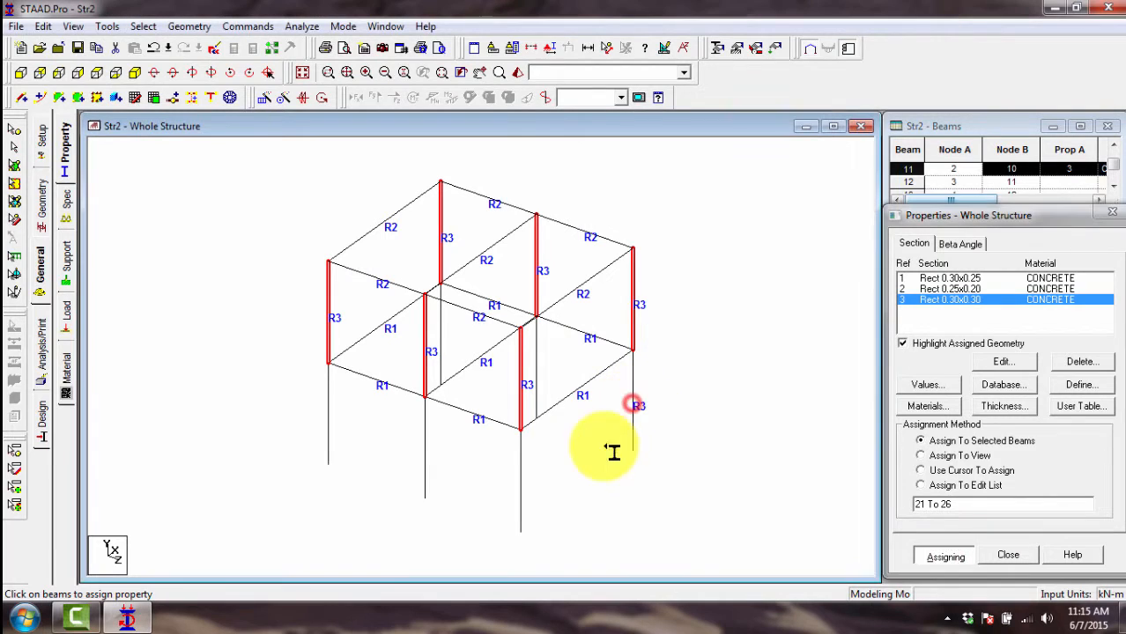
click(518, 468)
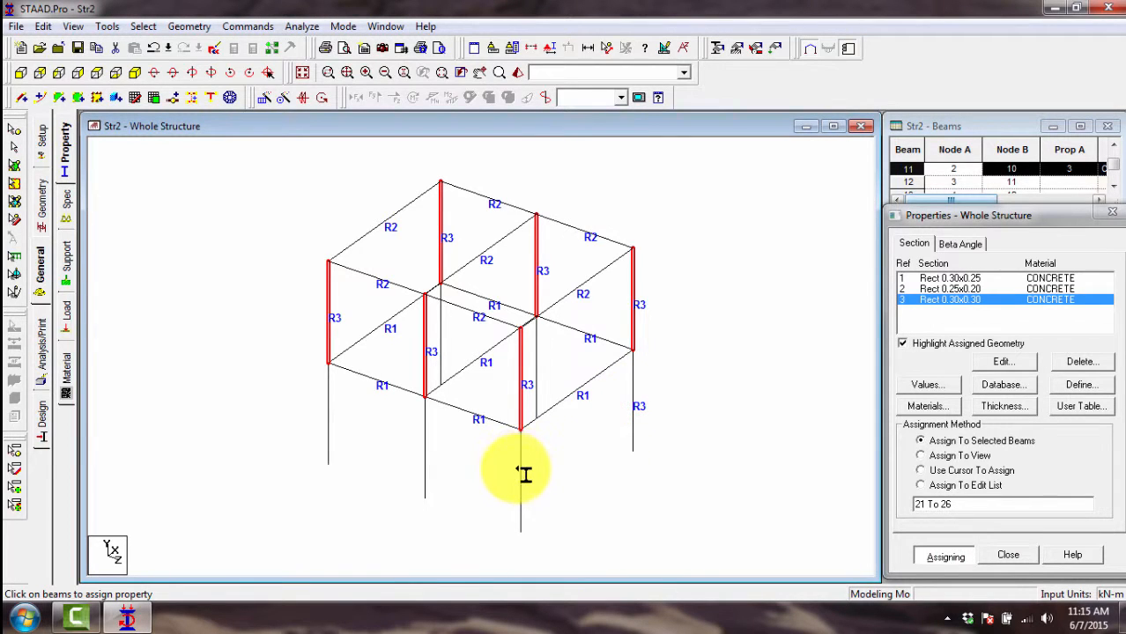
click(426, 452)
click(327, 424)
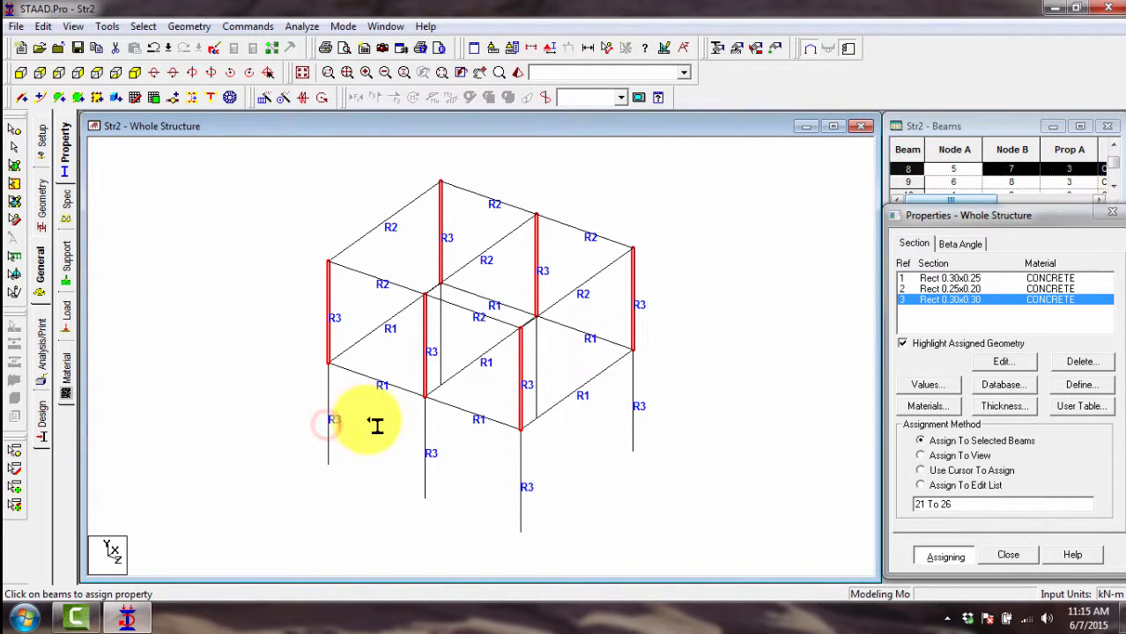
middle_drag(372, 427, 584, 447)
click(574, 437)
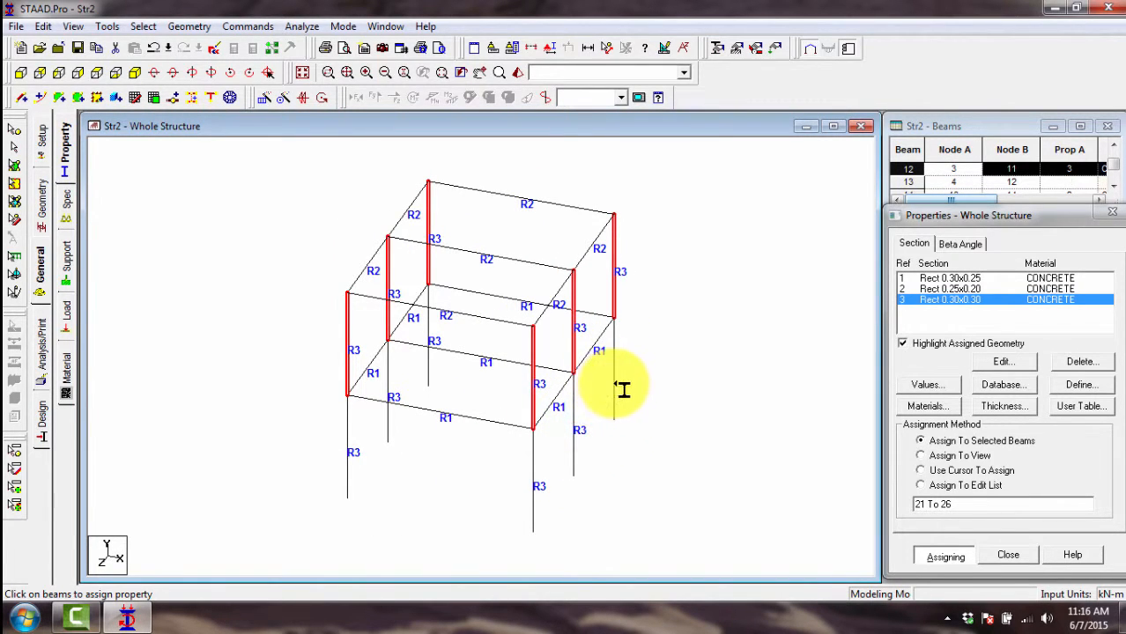
click(613, 384)
right_click(711, 354)
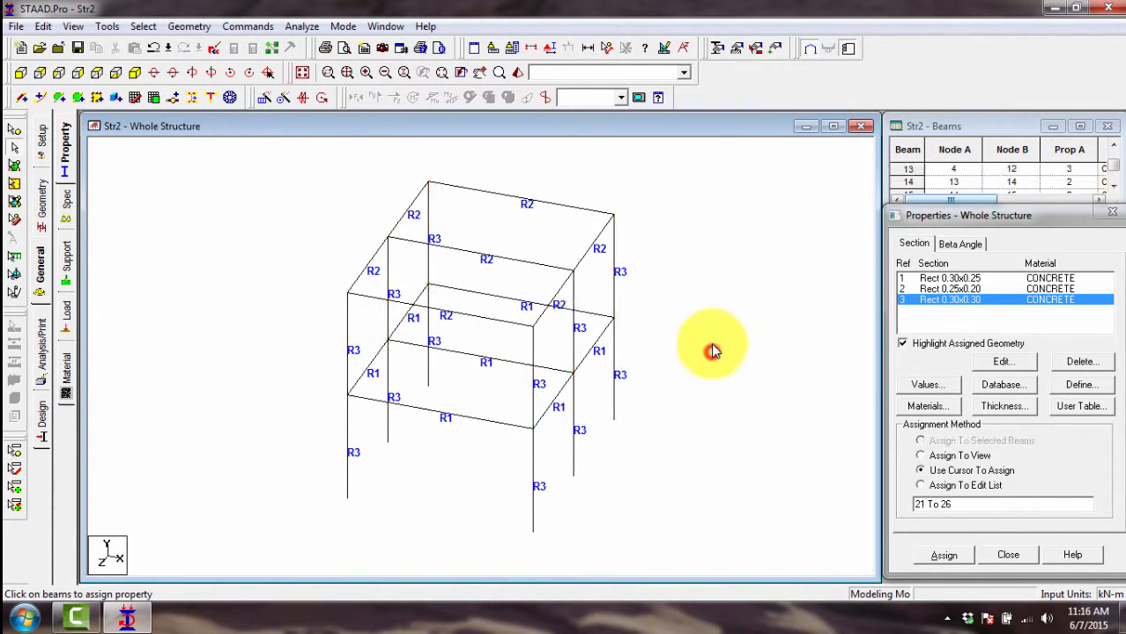
- Inspect the frame from several angles in the 3D rendered view to check that every member has a section
click(517, 74)
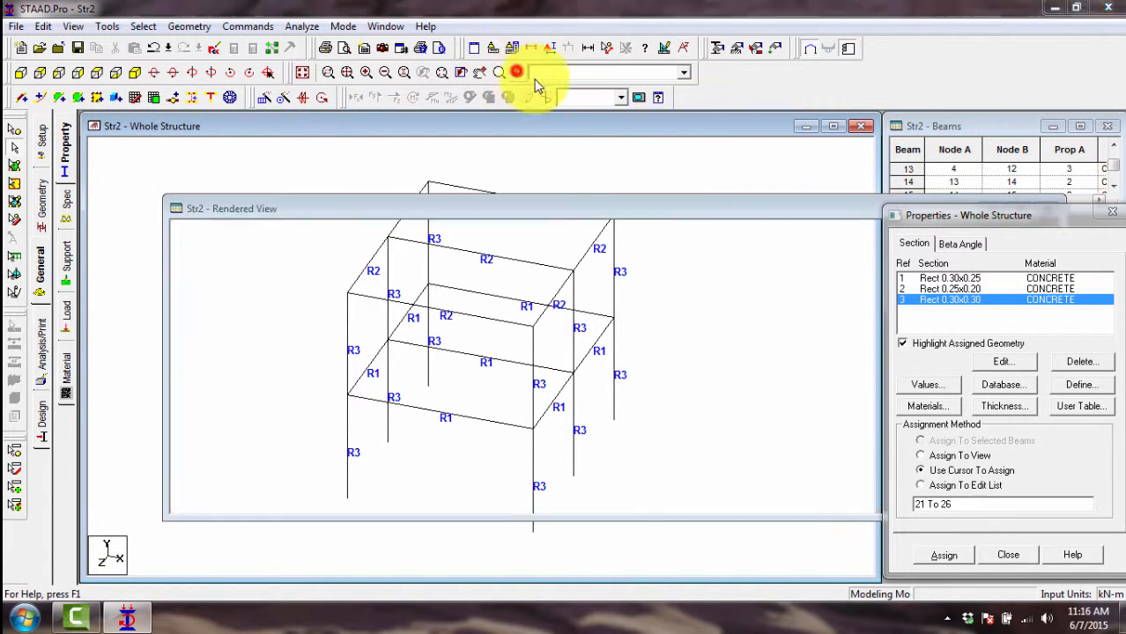
drag(656, 346, 924, 221)
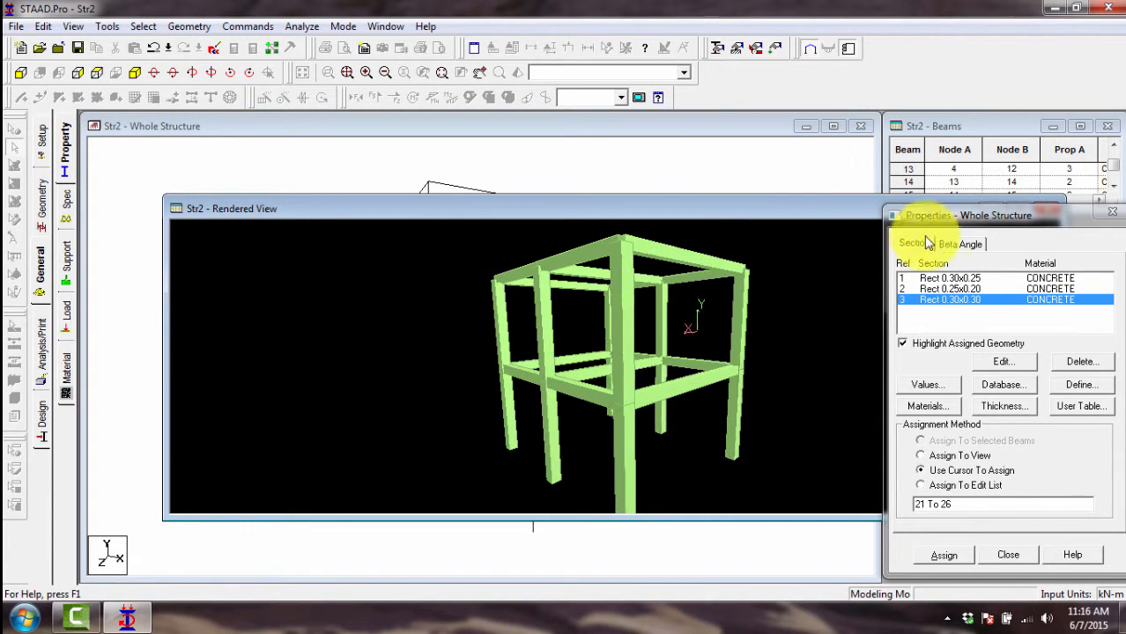
- Close the 3D rendered view and return to the wireframe structure with its section labels
drag(847, 213, 499, 248)
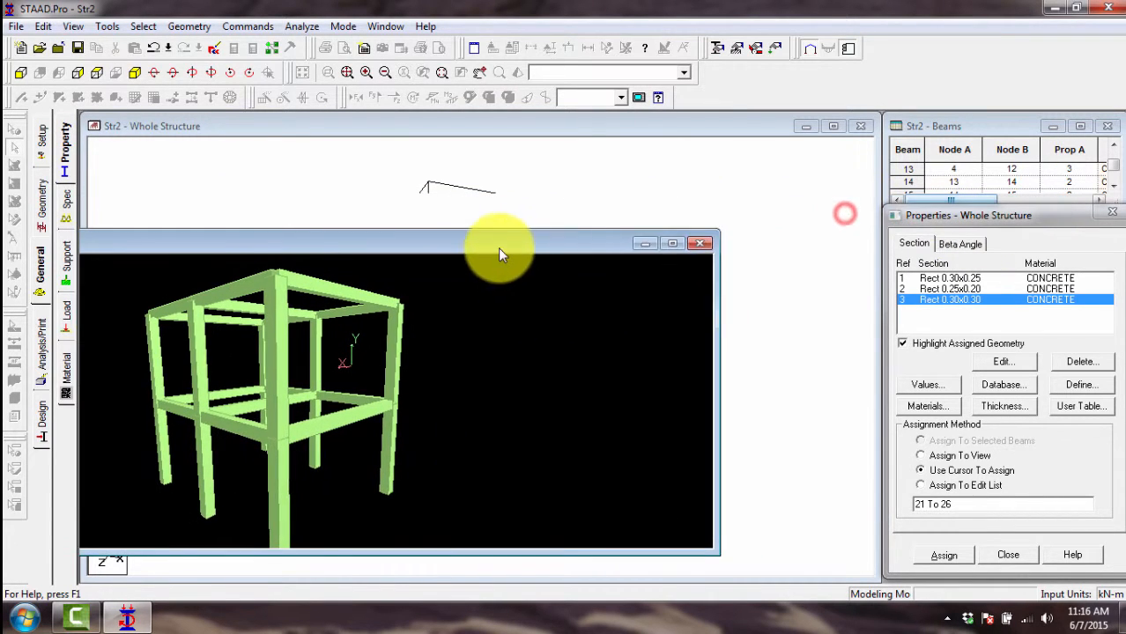
click(699, 244)
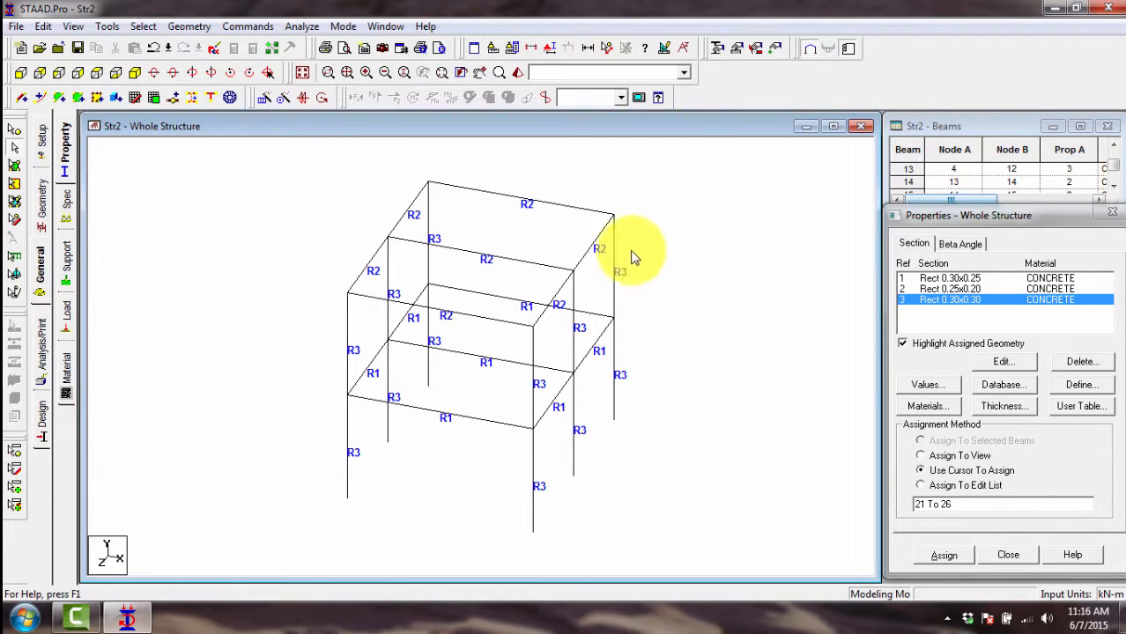
click(286, 158)
drag(375, 217, 666, 546)
click(678, 393)
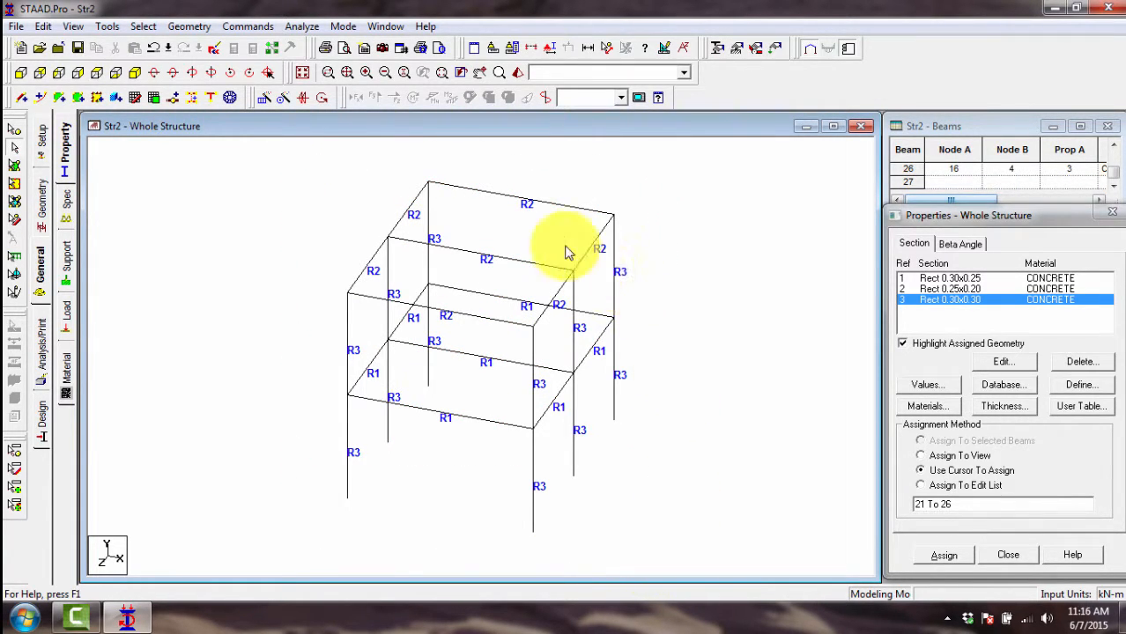
- Close the member specifications without defining any and open the support definitions for the structure
click(67, 205)
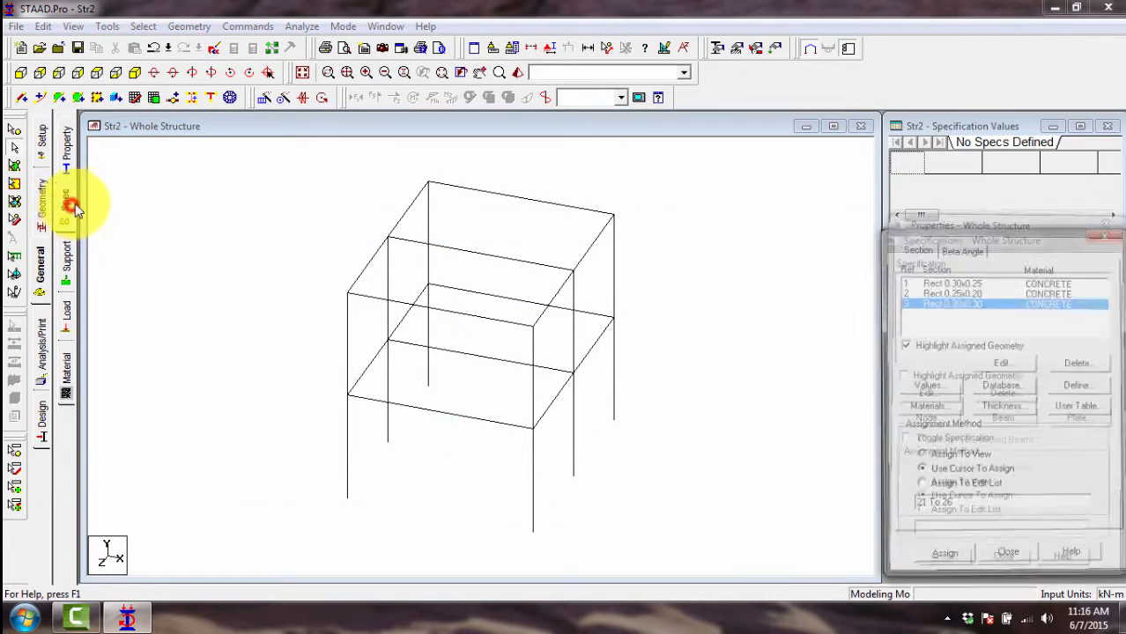
click(1109, 238)
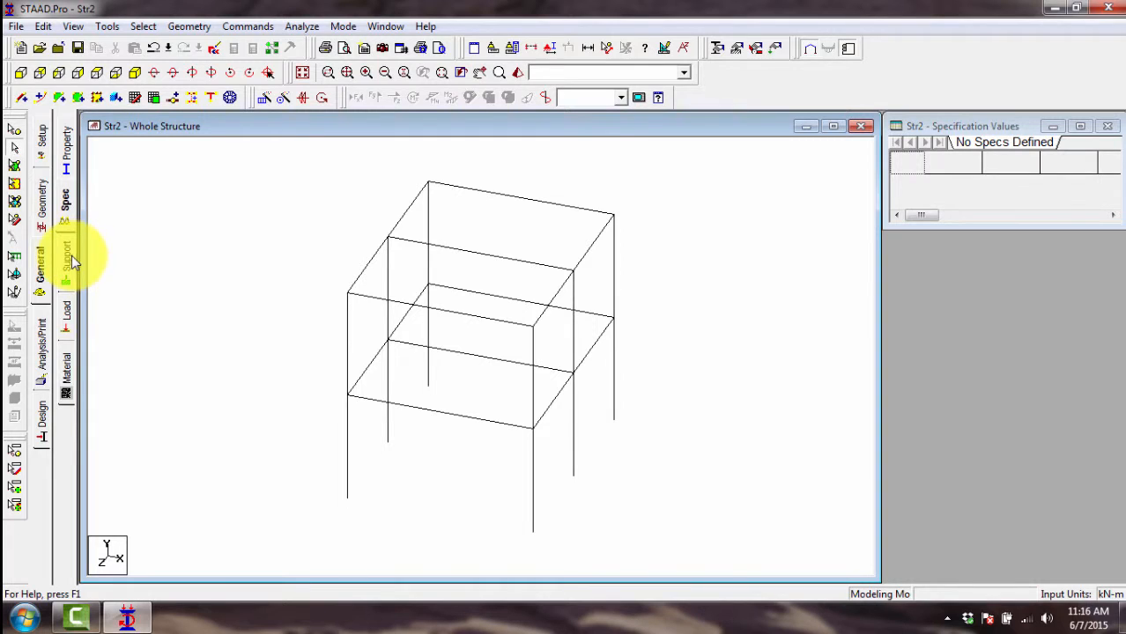
click(66, 258)
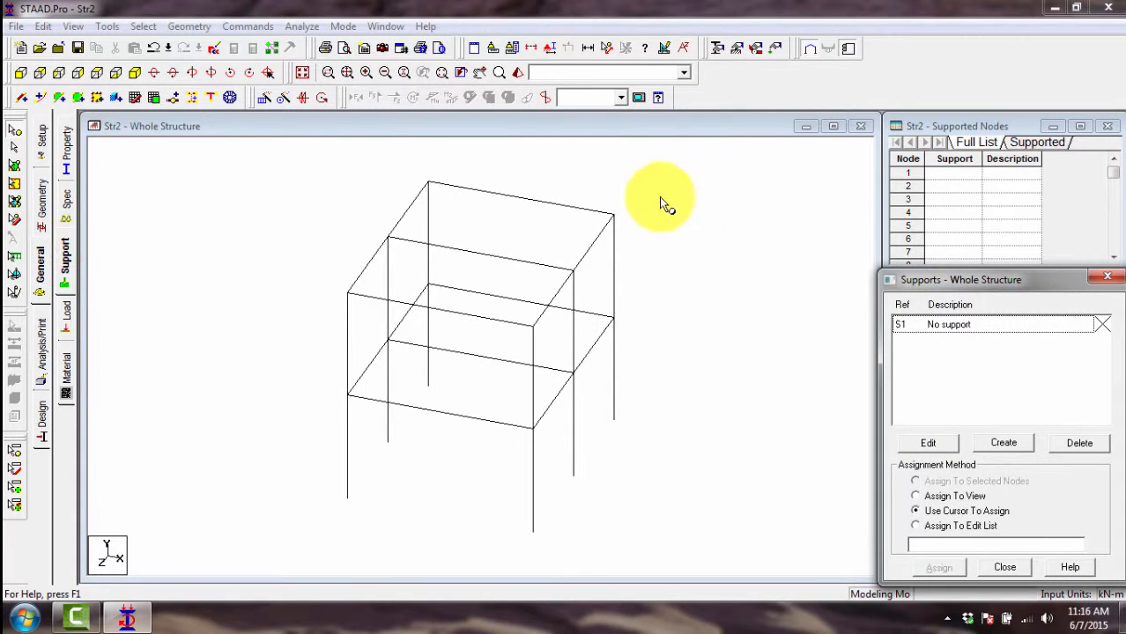
- Select the six base nodes of the lower-storey columns, then pick the No support entry in the support definitions
click(338, 489)
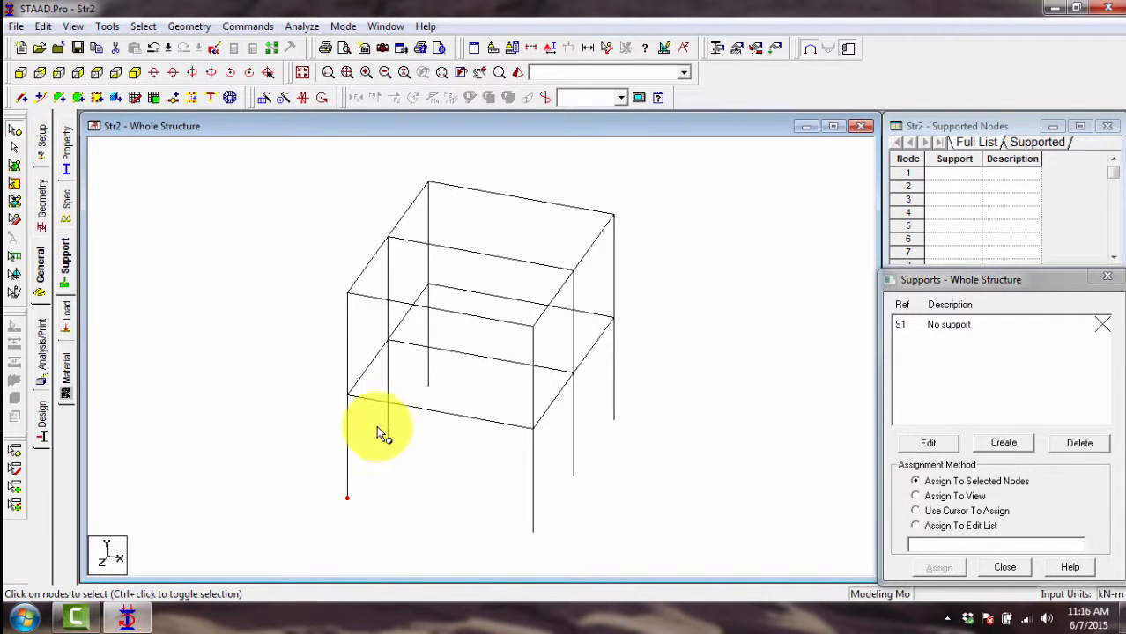
ctrl+drag(377, 426, 410, 458)
ctrl+drag(421, 374, 446, 392)
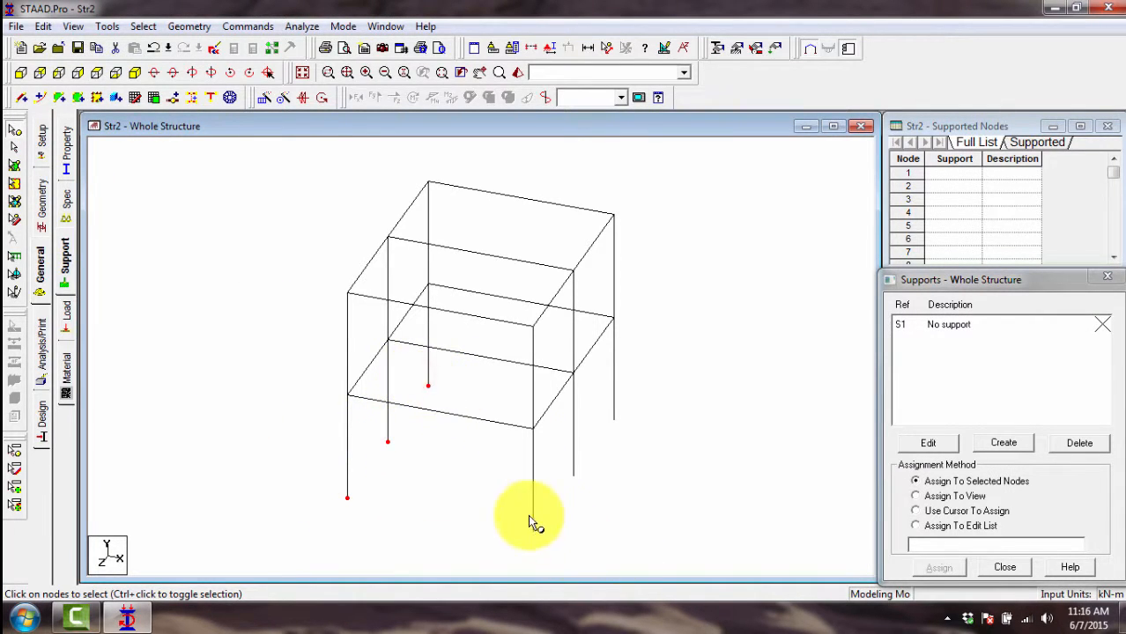
ctrl+drag(520, 518, 540, 536)
ctrl+drag(566, 462, 593, 491)
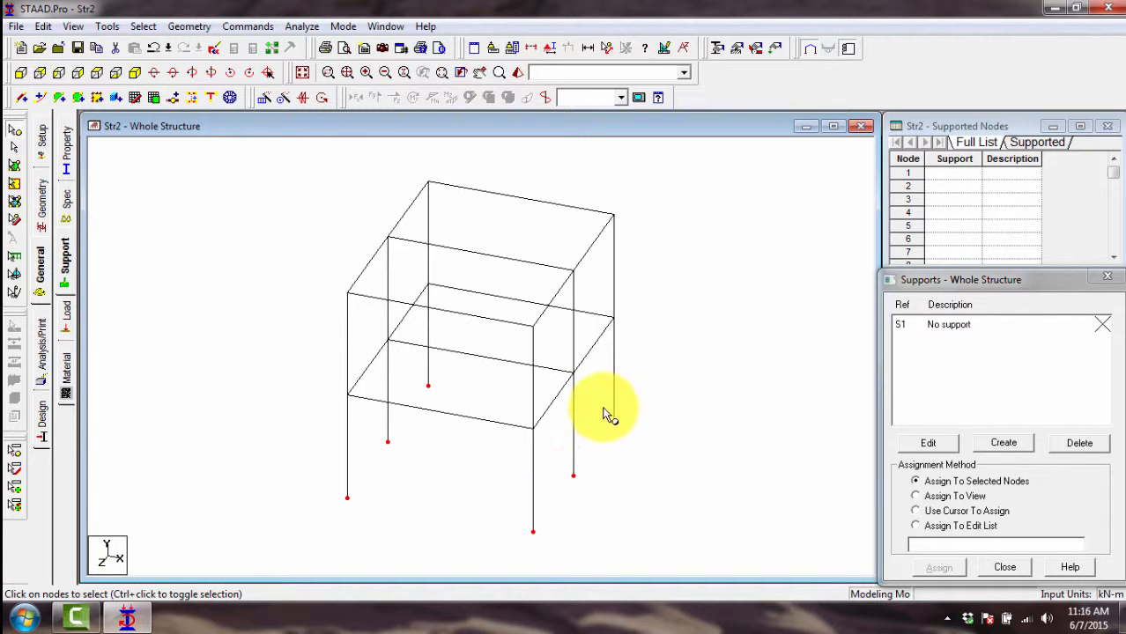
ctrl+drag(606, 400, 657, 437)
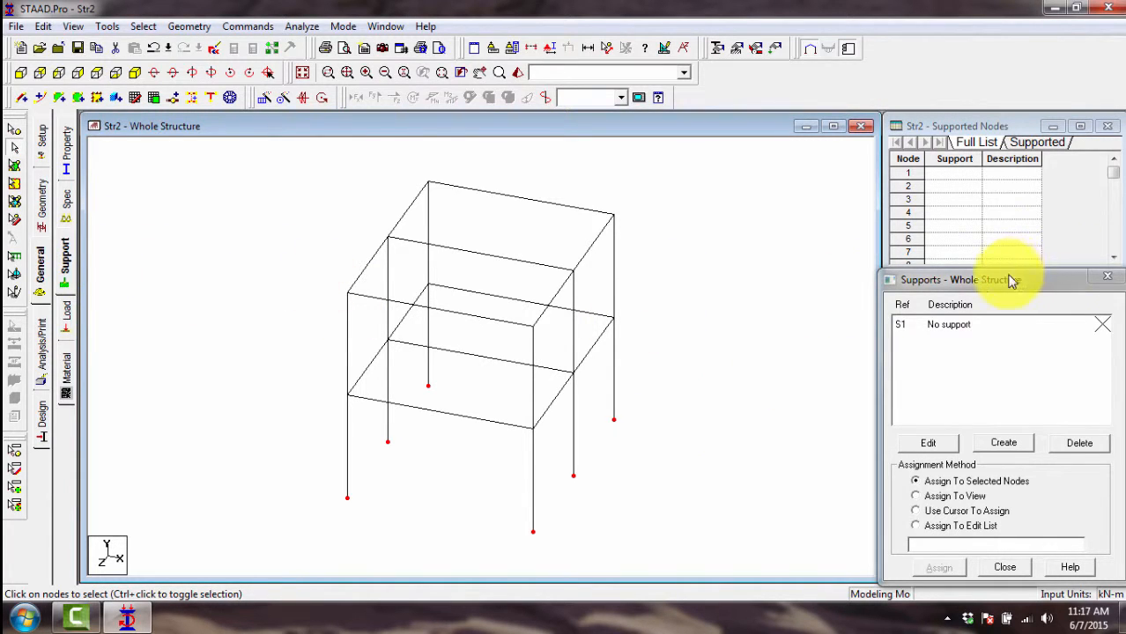
mouse_move(1005, 284)
mouse_down()
mouse_move(1000, 245)
mouse_move(1008, 276)
mouse_up()
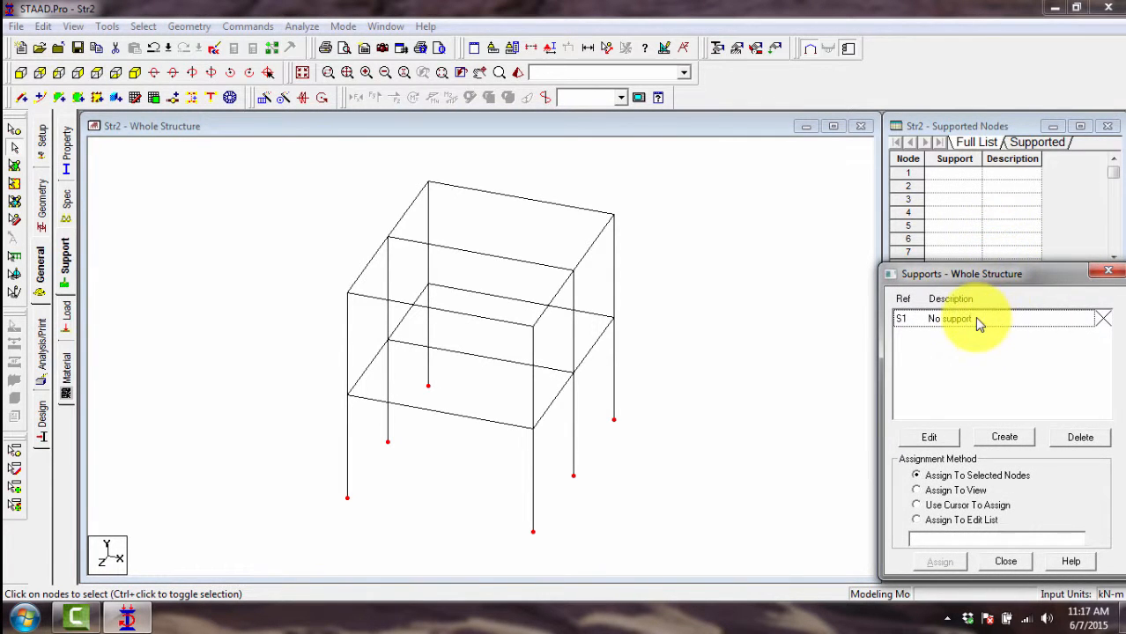
click(976, 318)
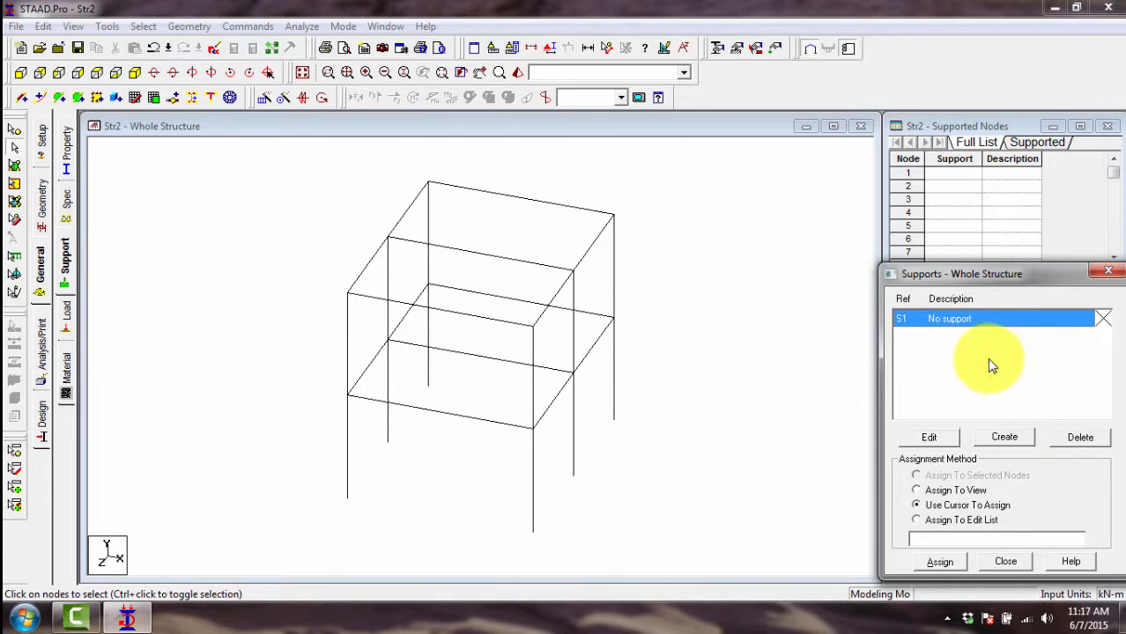
- Create a fixed support definition after comparing it with the Pinned, Fixed But and Enforced types
click(1003, 437)
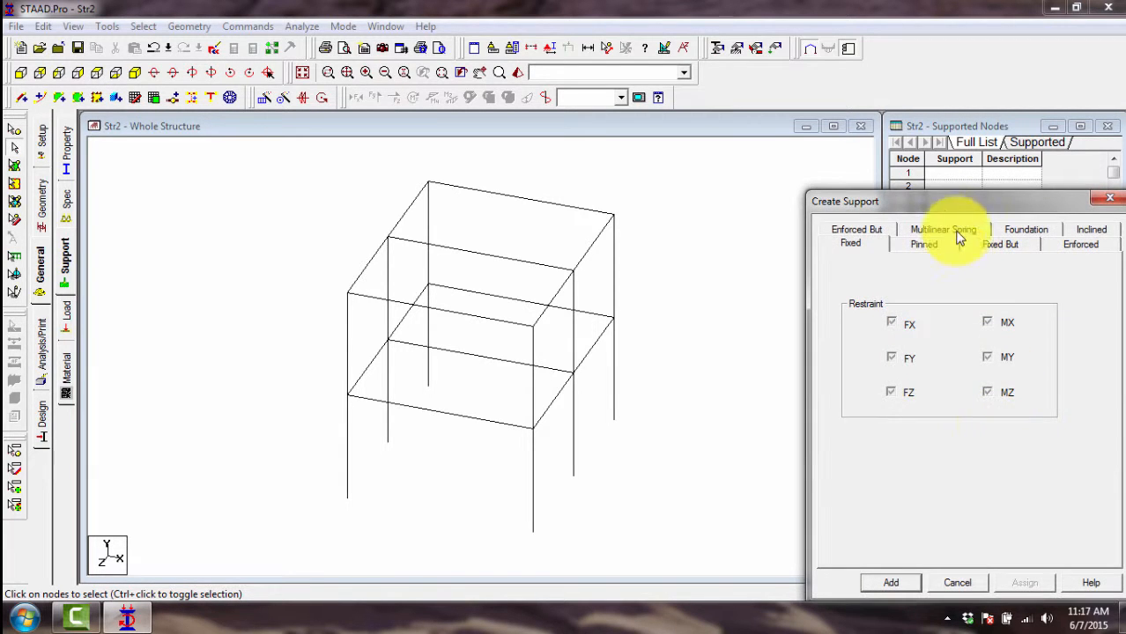
drag(936, 203, 920, 173)
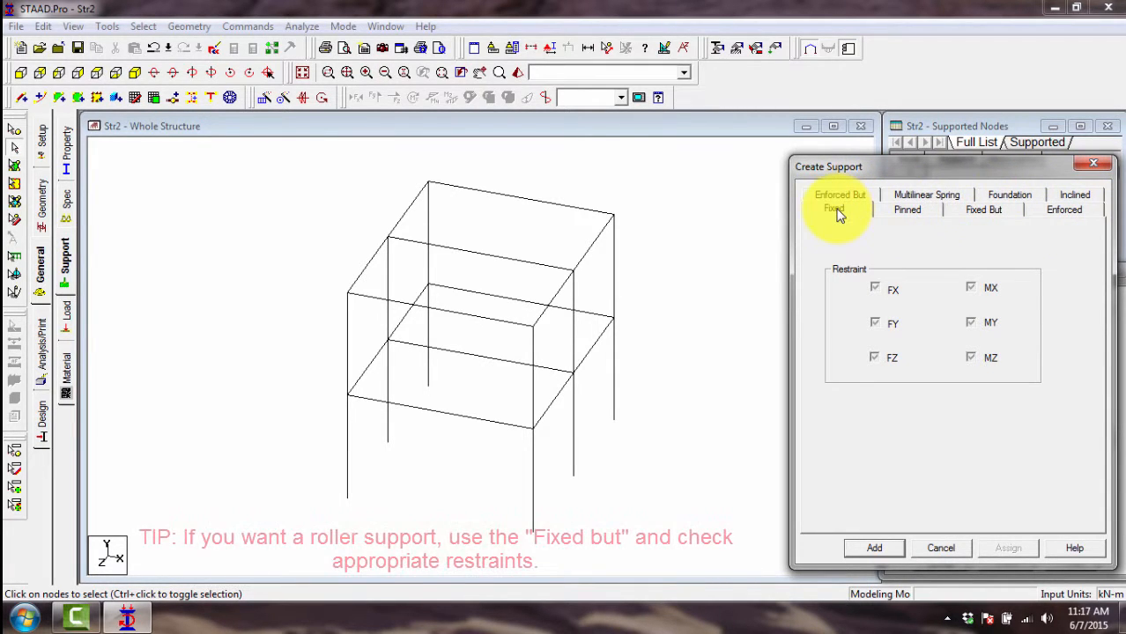
click(910, 211)
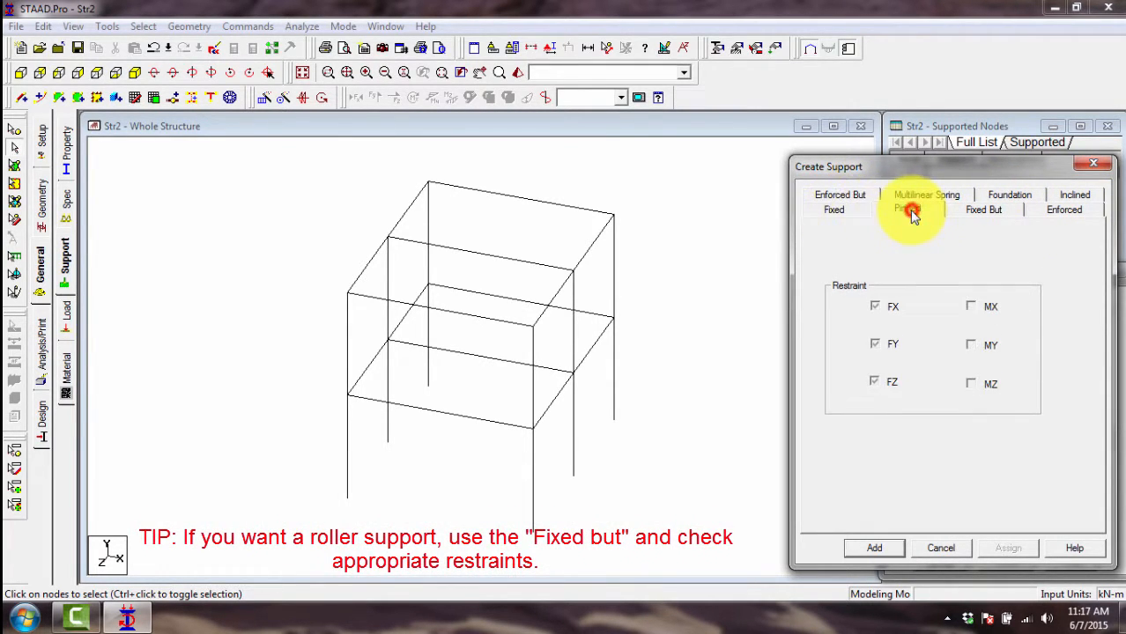
click(985, 210)
click(1057, 210)
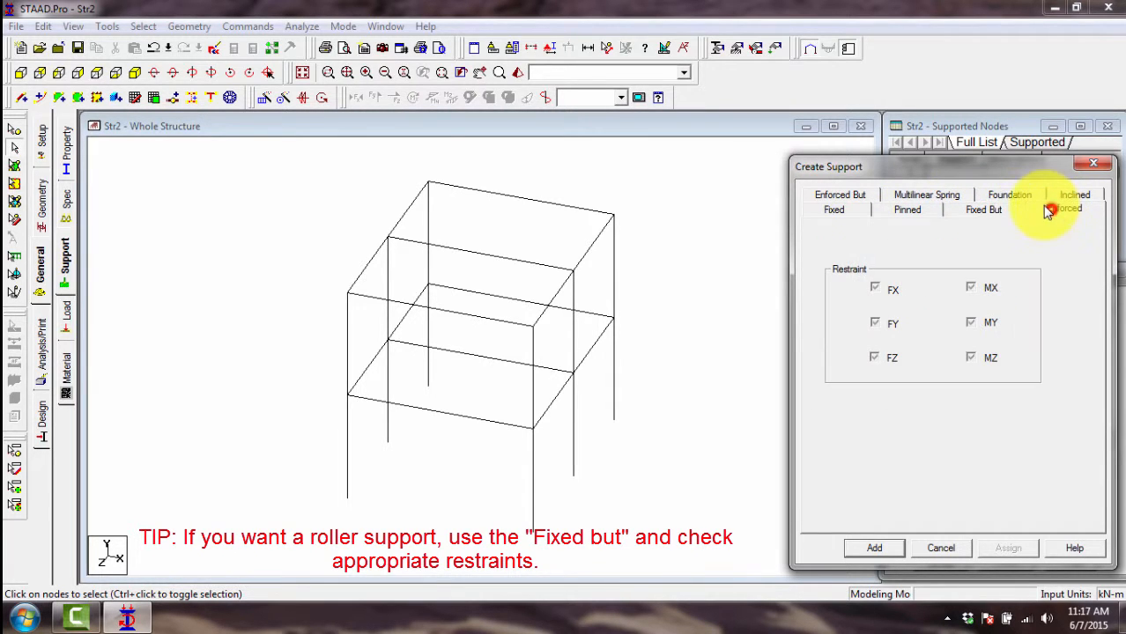
click(853, 213)
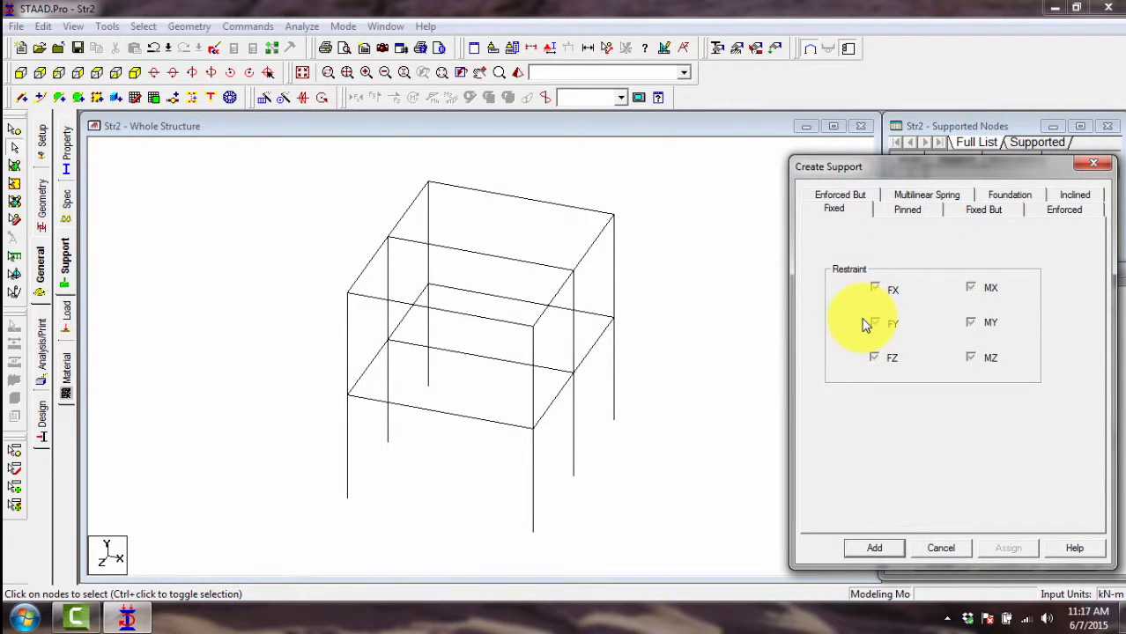
click(874, 548)
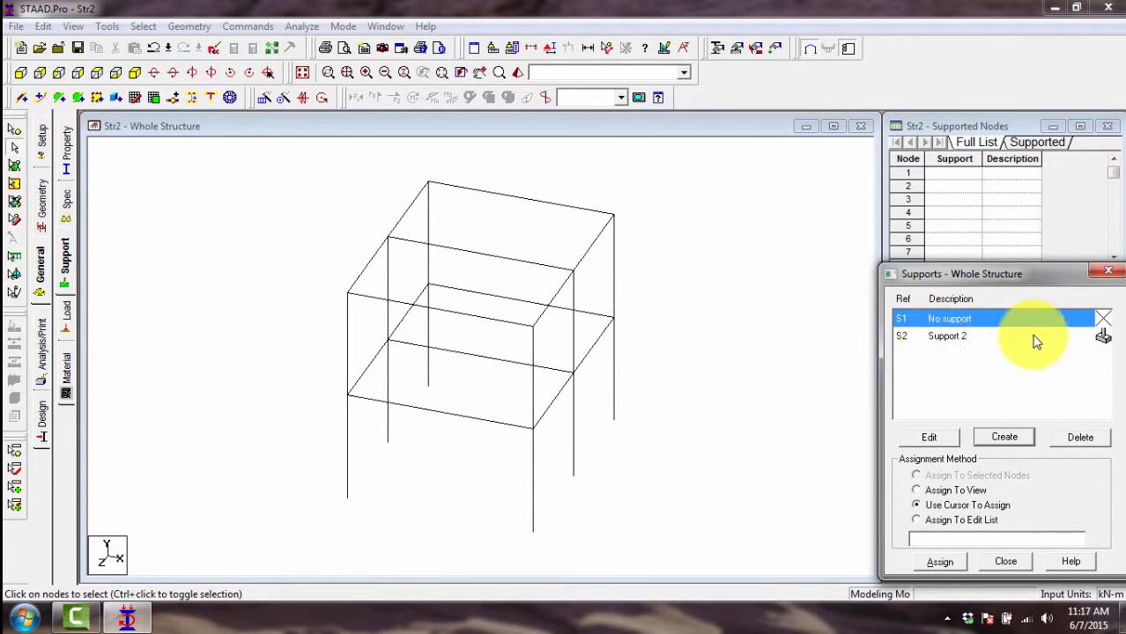
- Assign the fixed support S2 with the cursor to the base nodes of all six columns
click(994, 339)
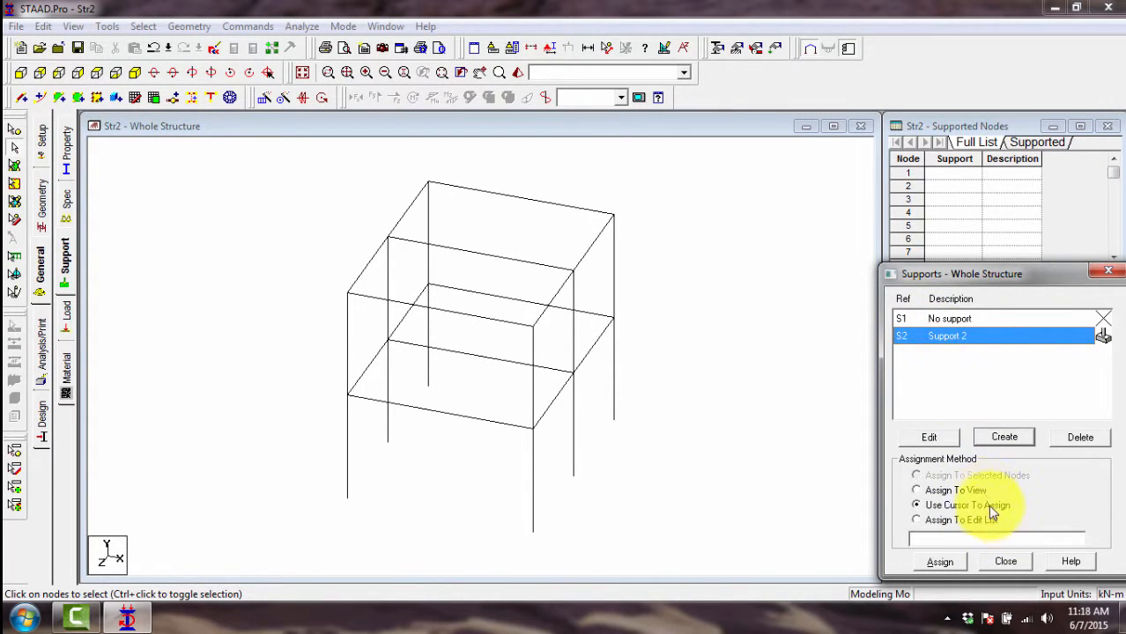
click(941, 562)
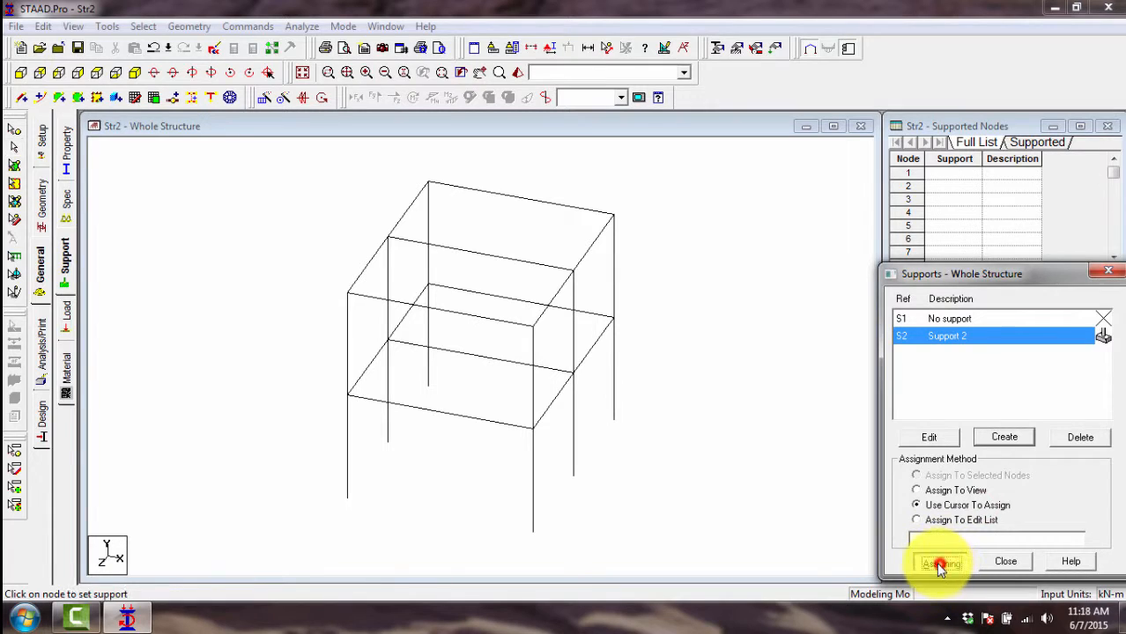
click(532, 537)
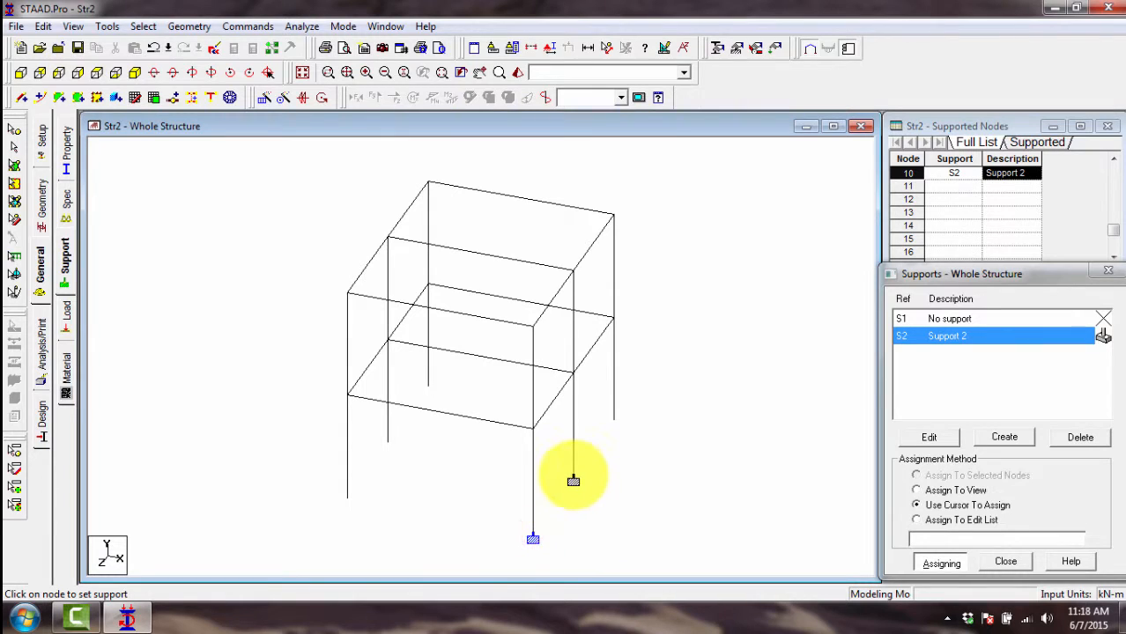
click(573, 478)
click(614, 425)
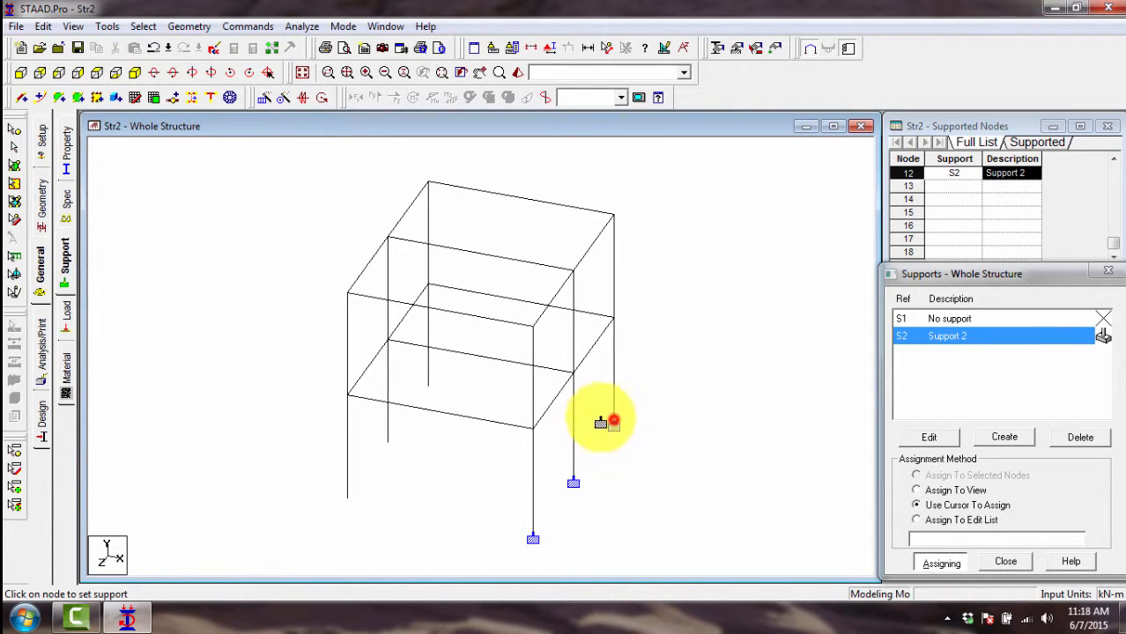
click(428, 391)
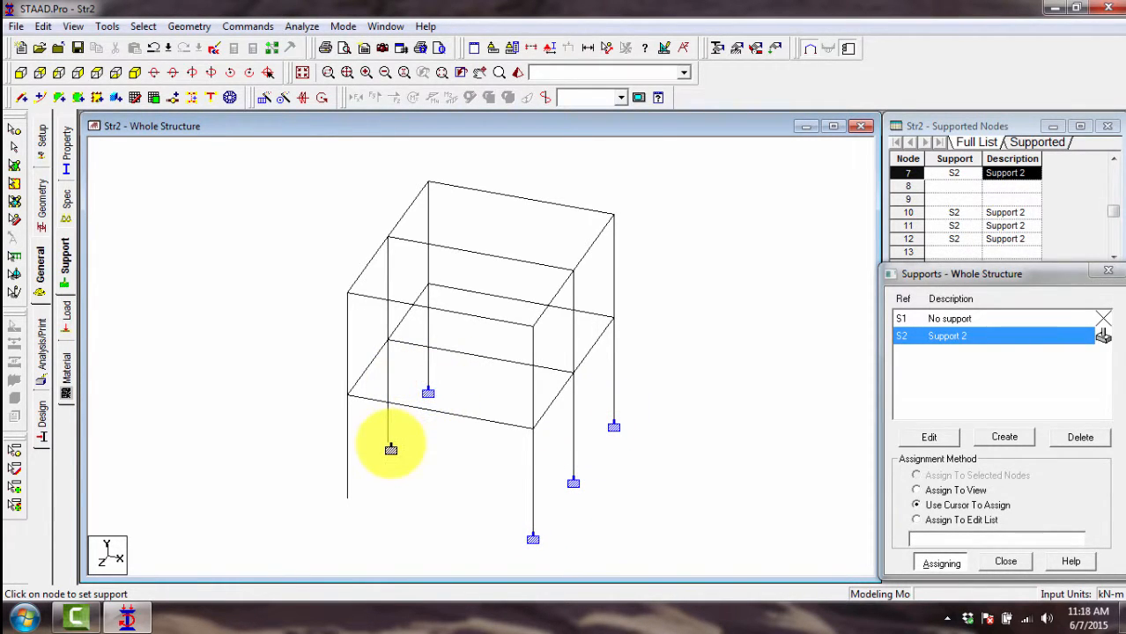
click(388, 446)
click(348, 501)
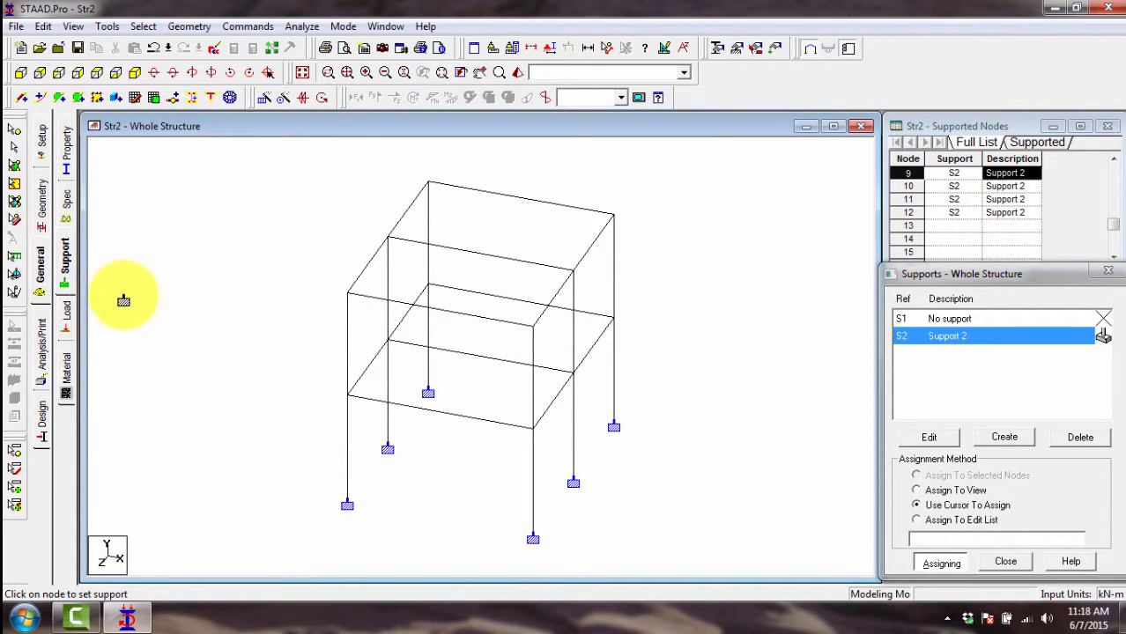
- Create primary load case 1 with the title Liveload
click(68, 319)
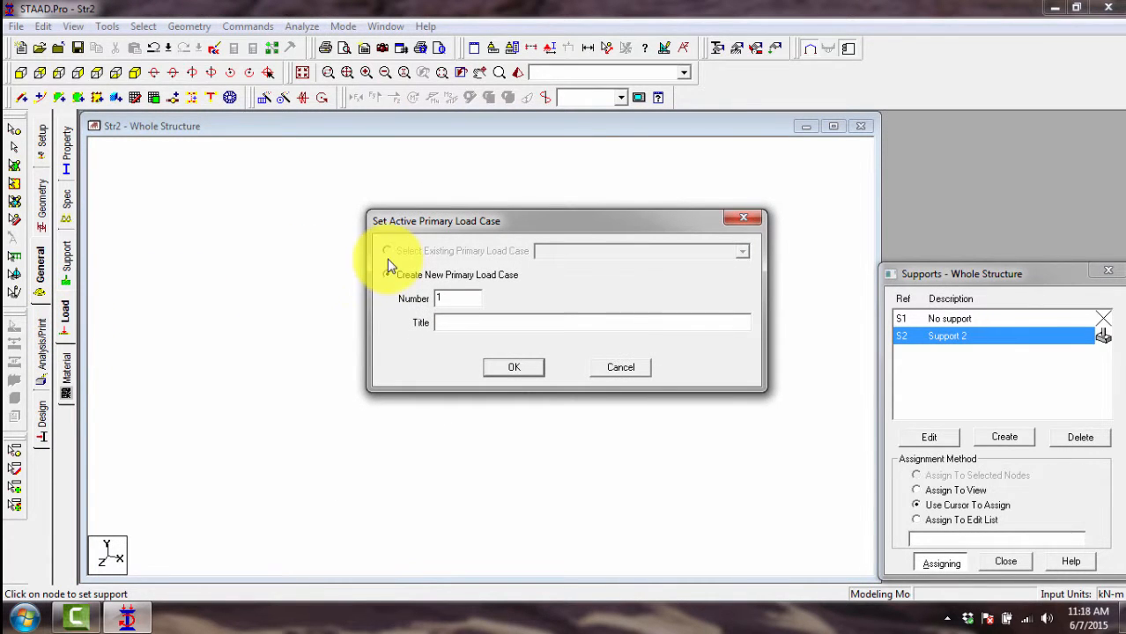
click(472, 321)
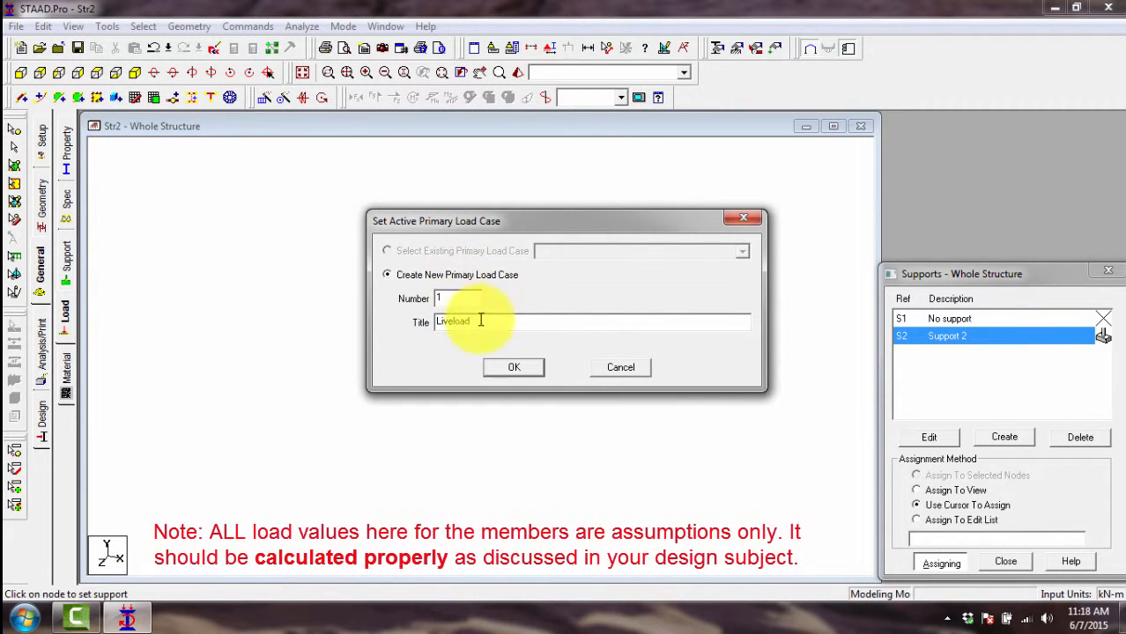
click(510, 370)
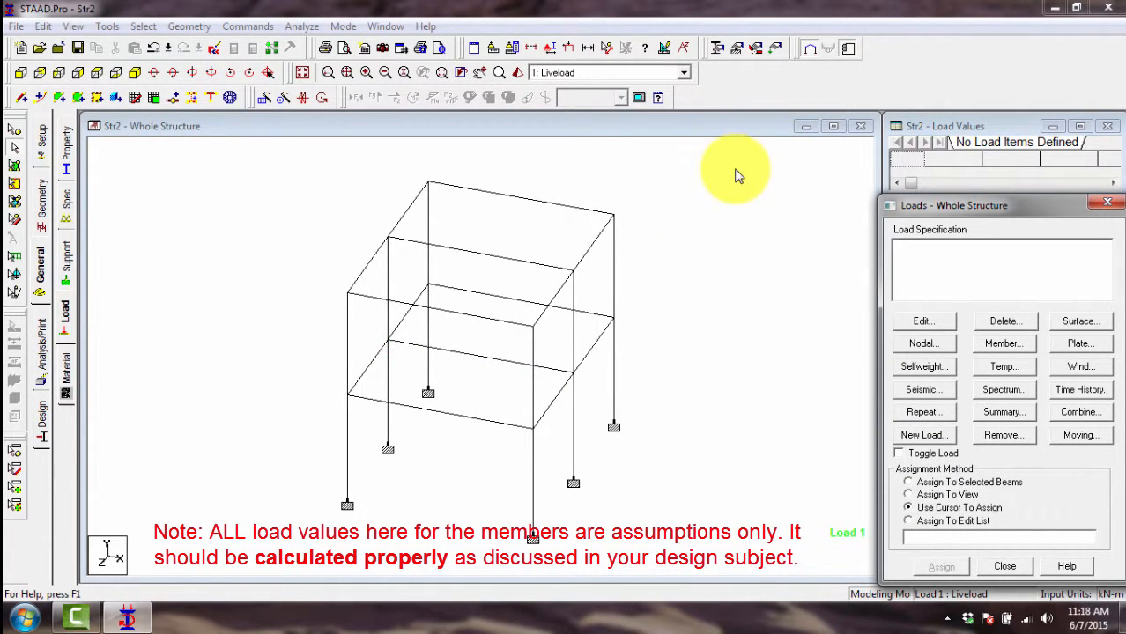
- Examine the first-floor beams one by one to identify the members that carry the live load
click(473, 419)
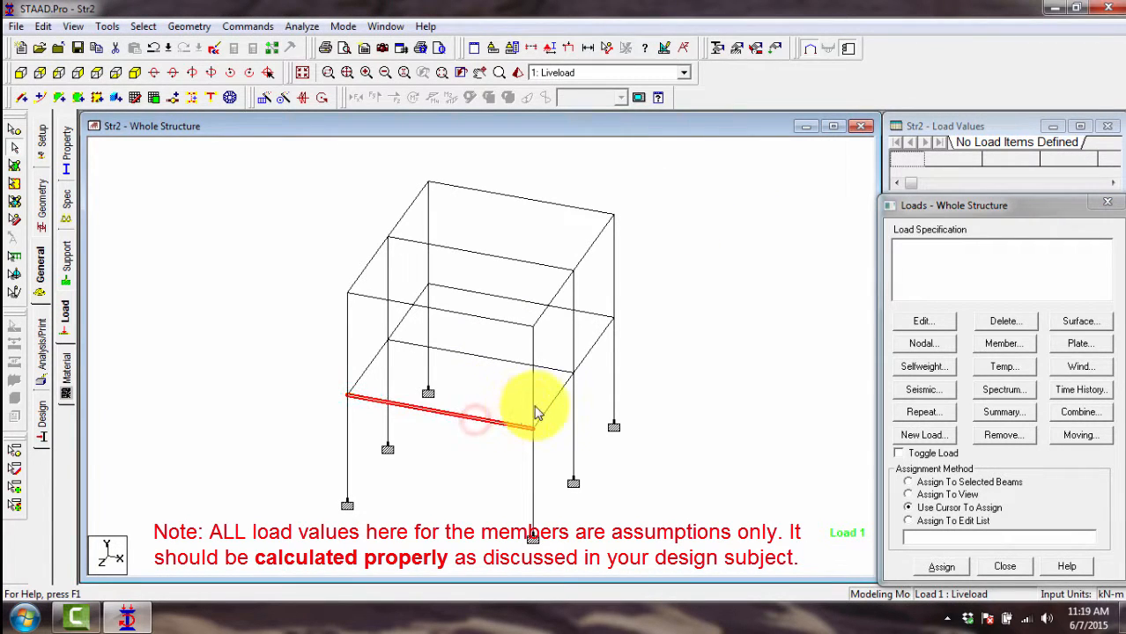
click(589, 356)
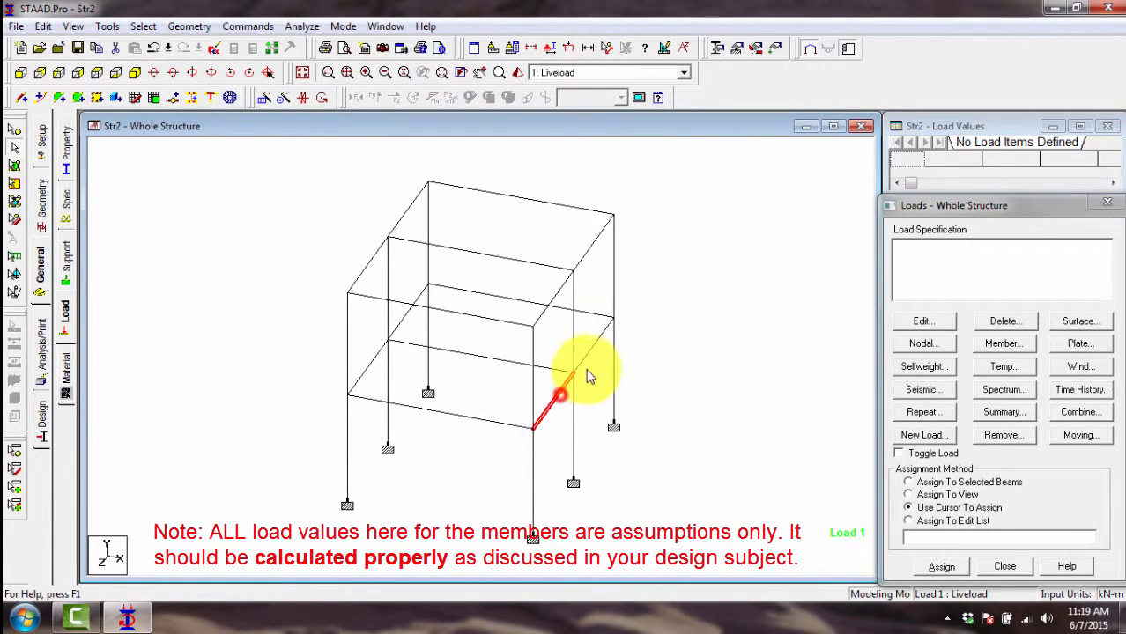
click(598, 315)
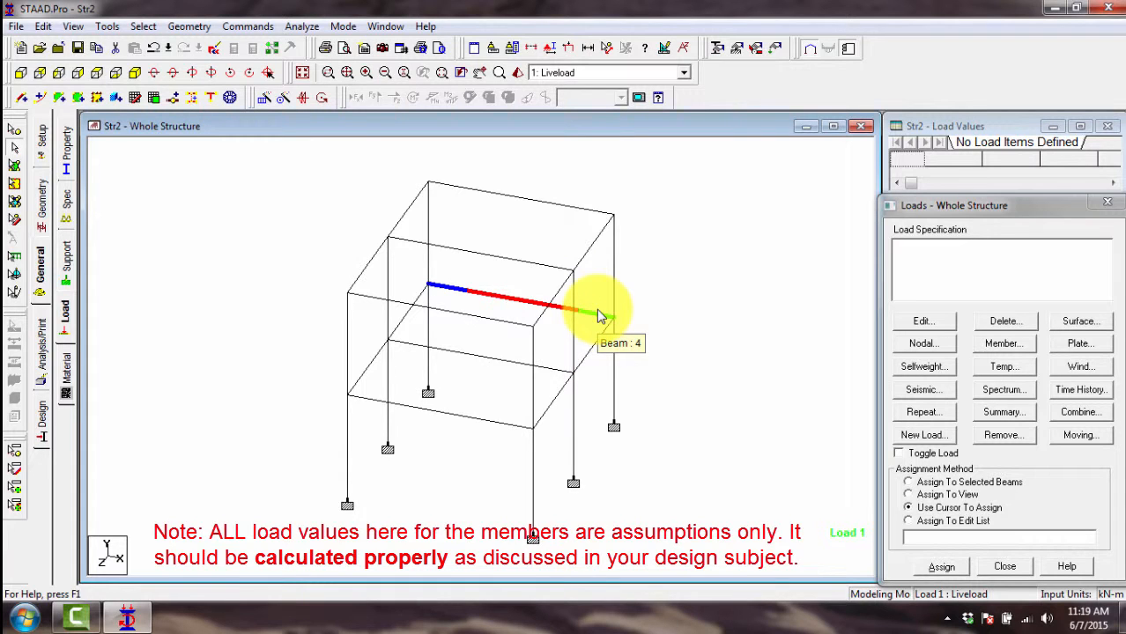
click(593, 345)
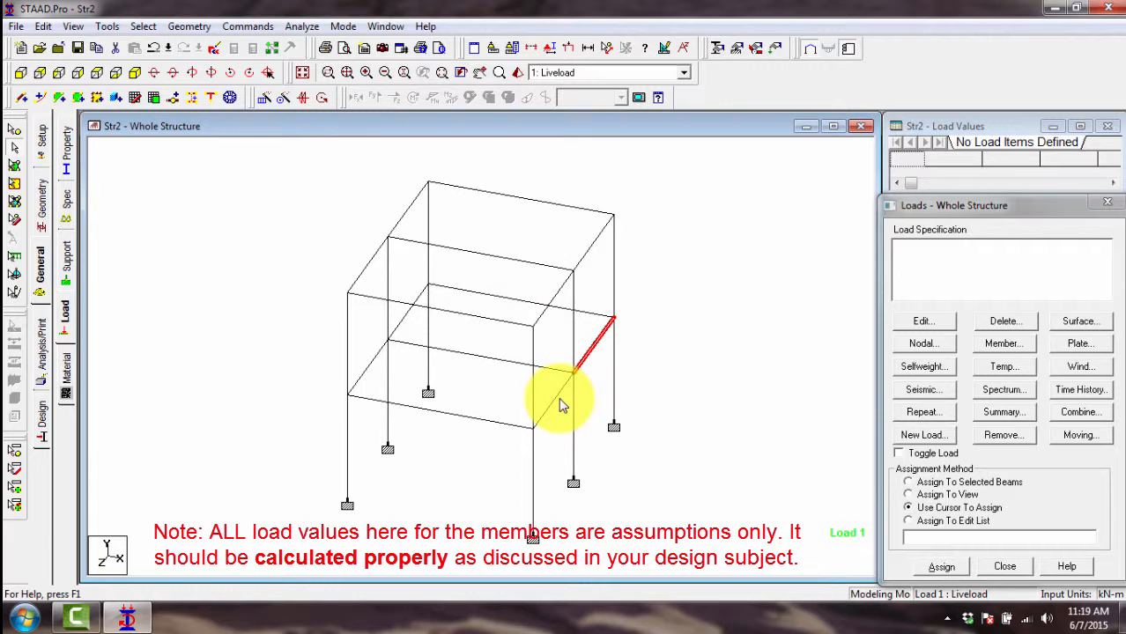
click(507, 424)
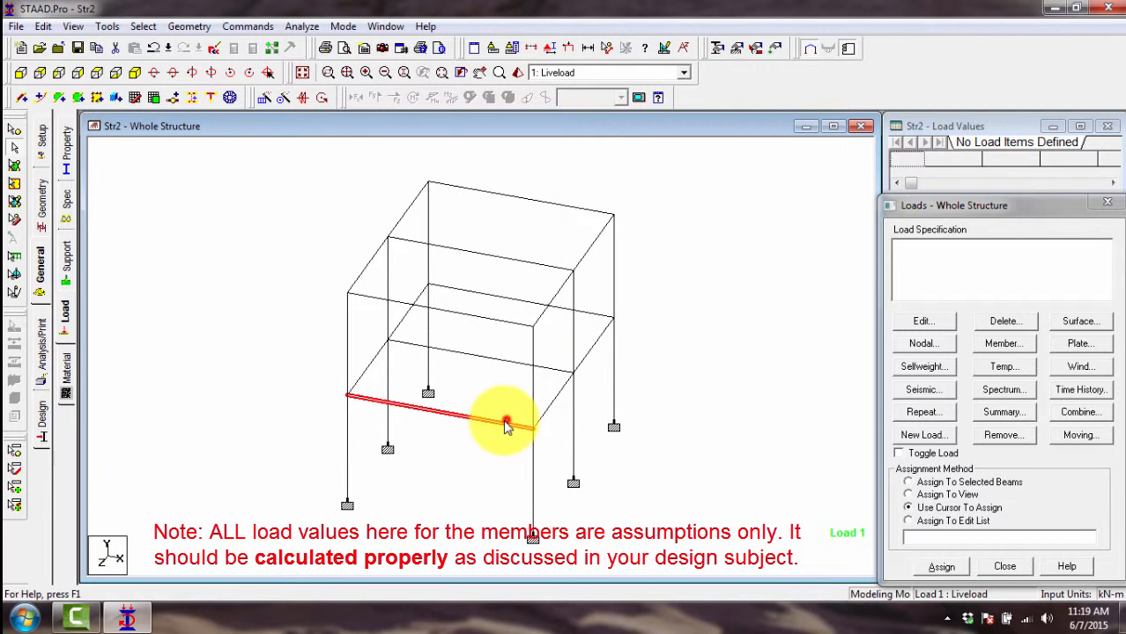
click(365, 371)
click(408, 344)
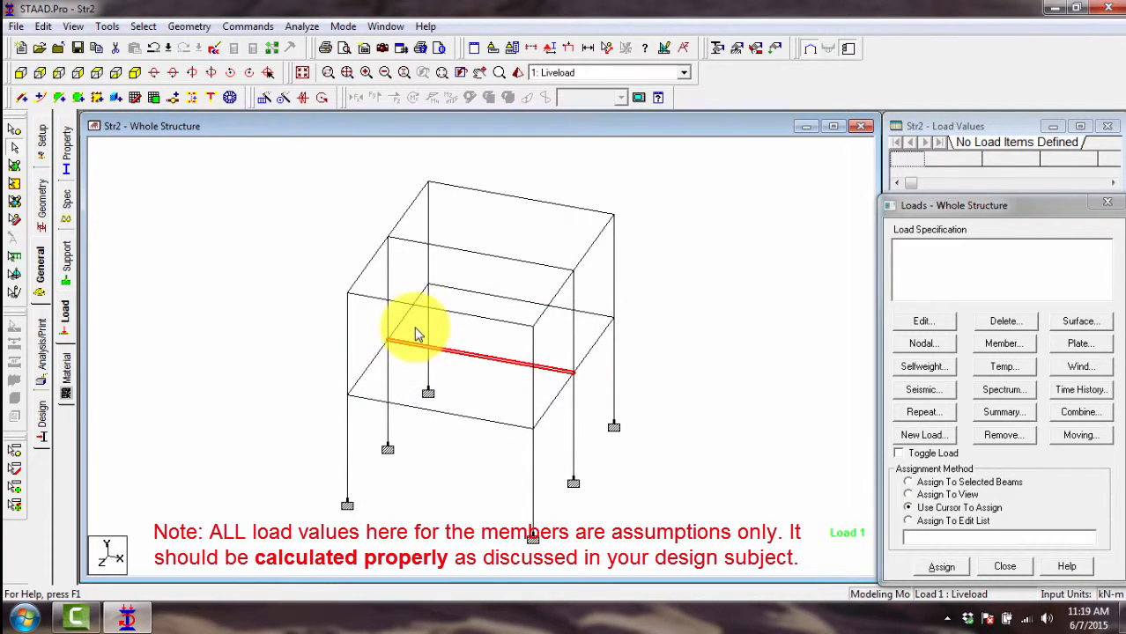
click(513, 299)
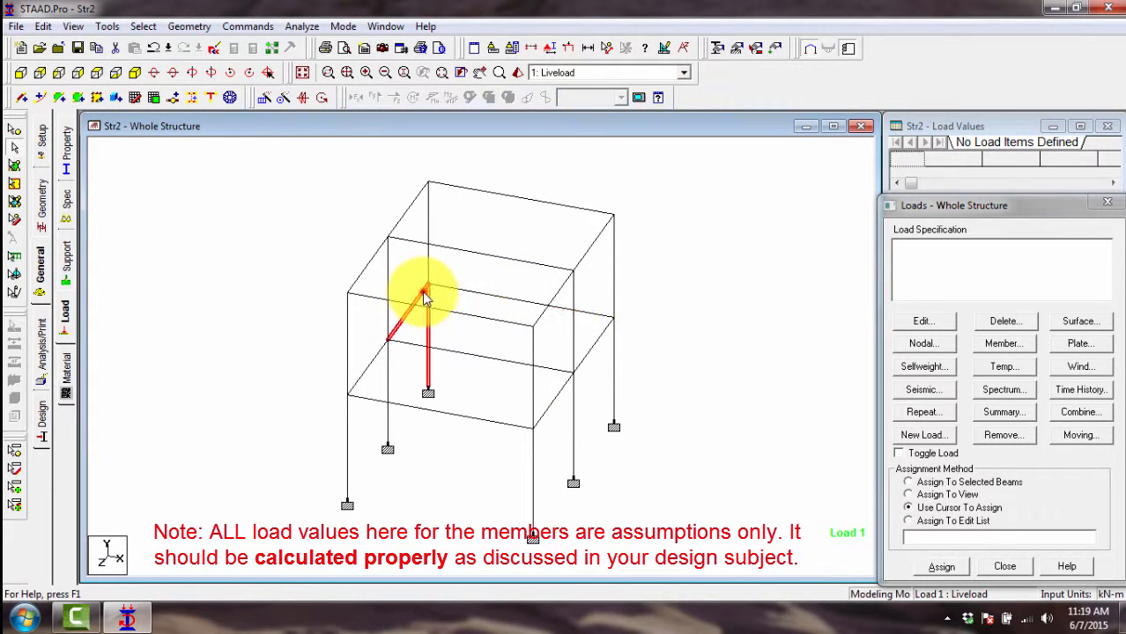
click(599, 340)
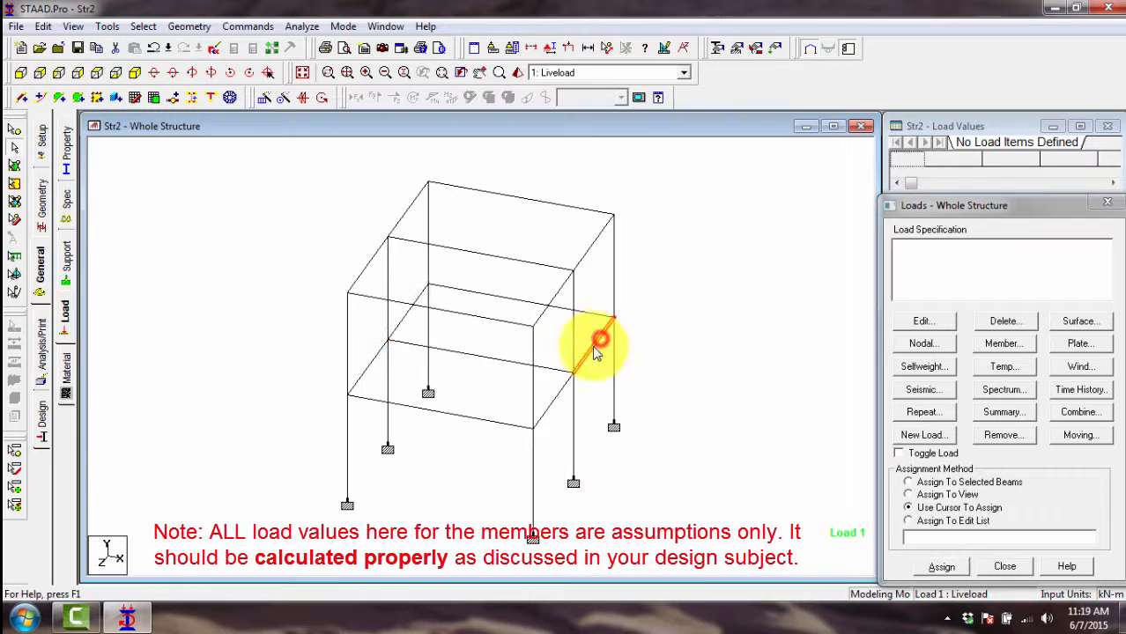
- Examine the transverse and side beams of the first floor individually, finishing with the front beam and a cleared selection
click(553, 369)
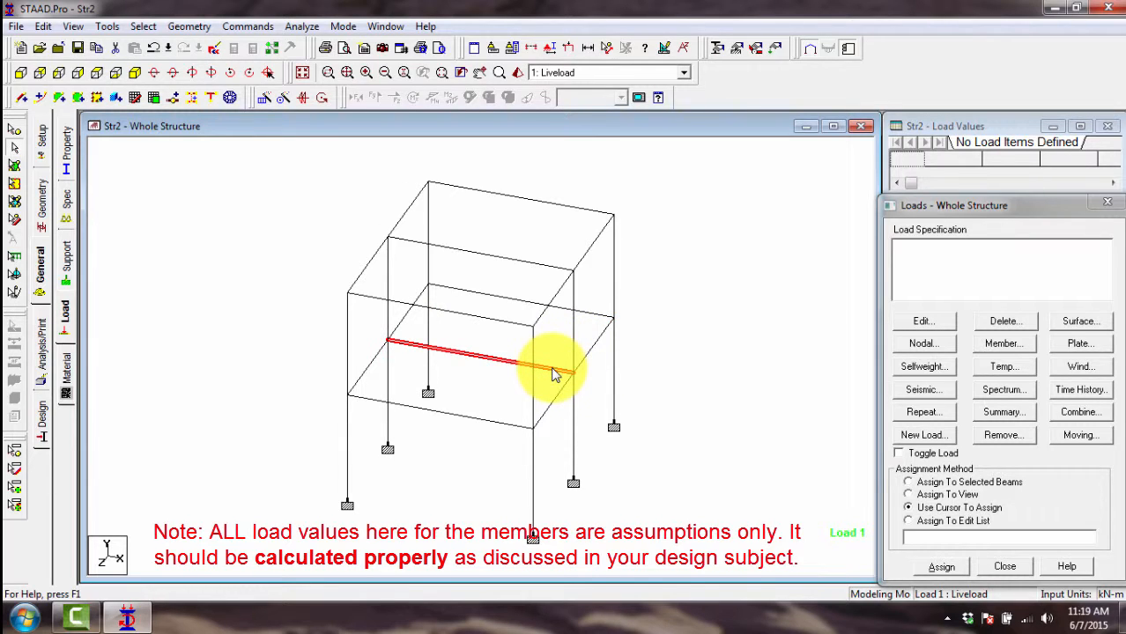
click(595, 314)
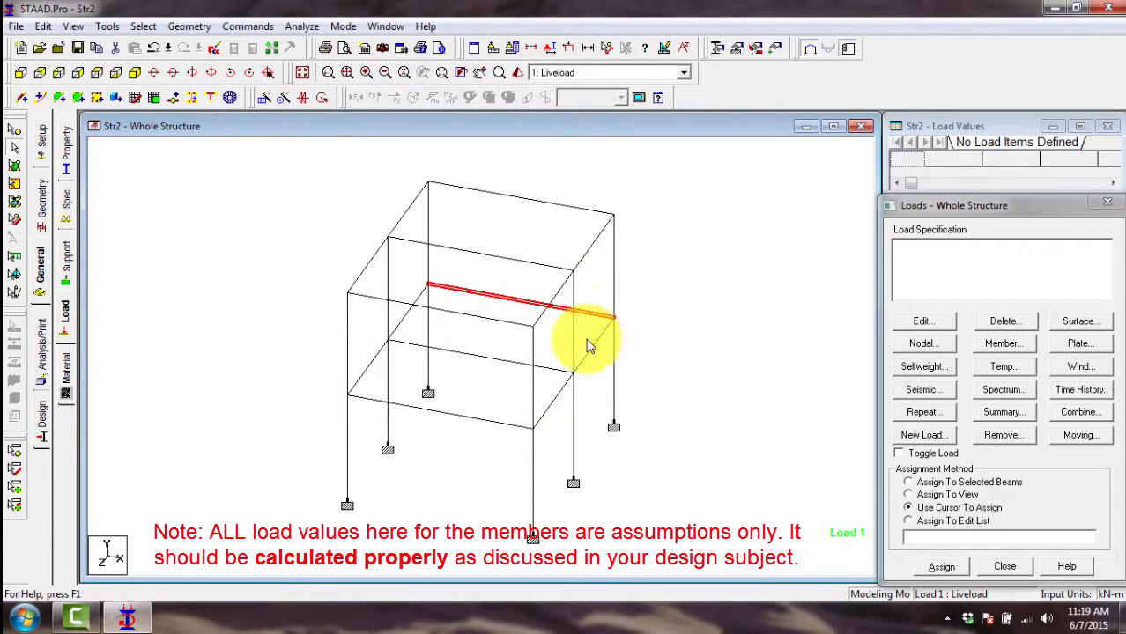
click(592, 350)
click(556, 398)
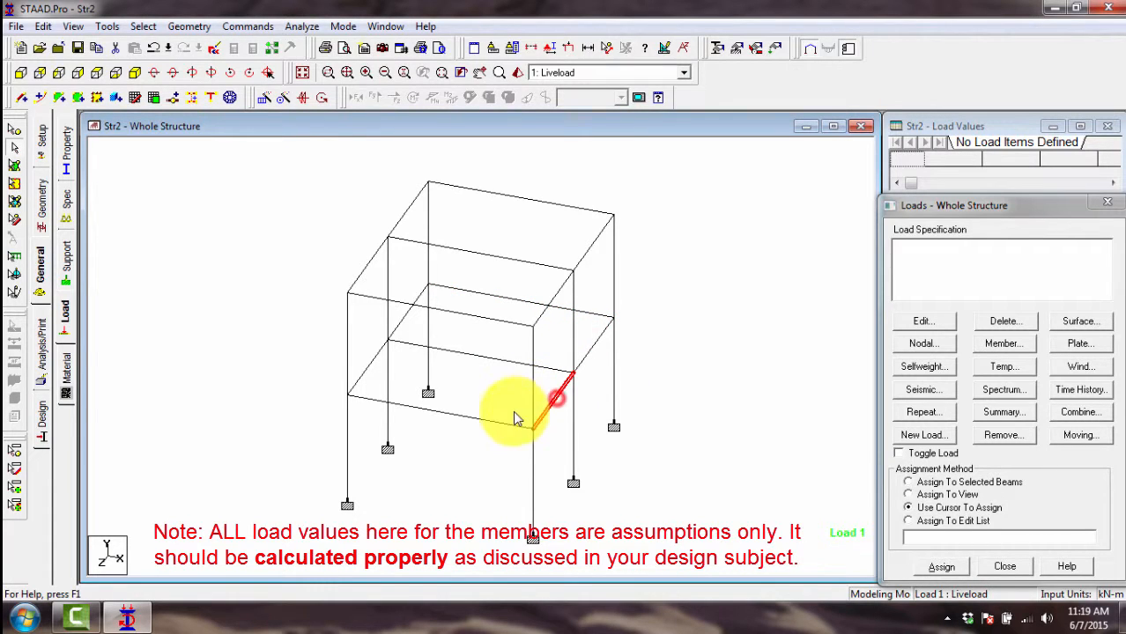
click(477, 420)
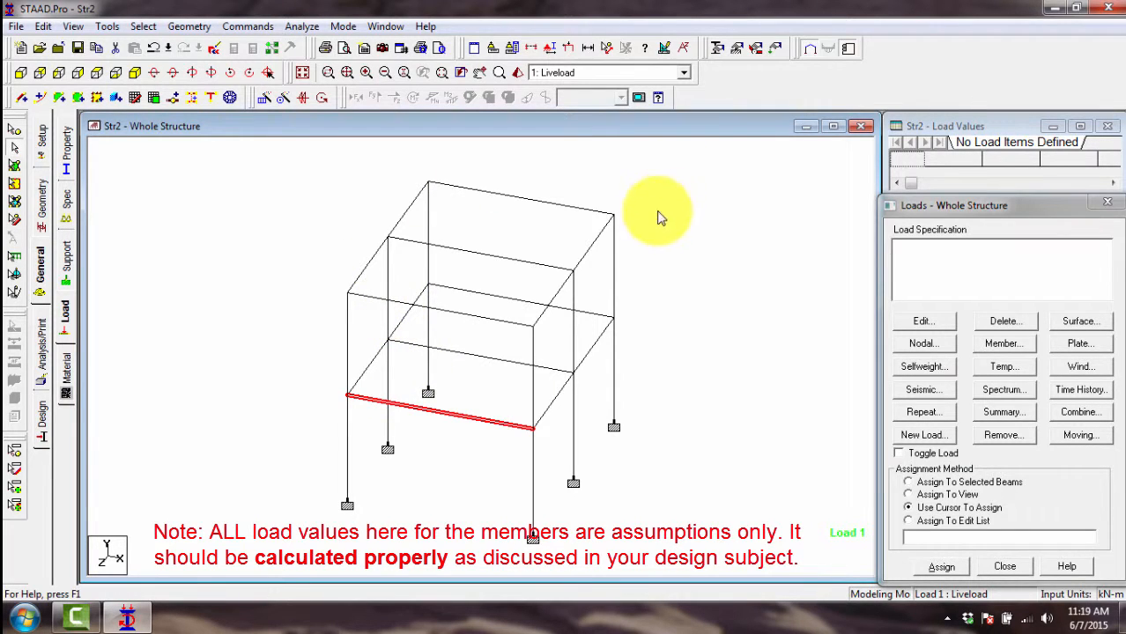
click(652, 282)
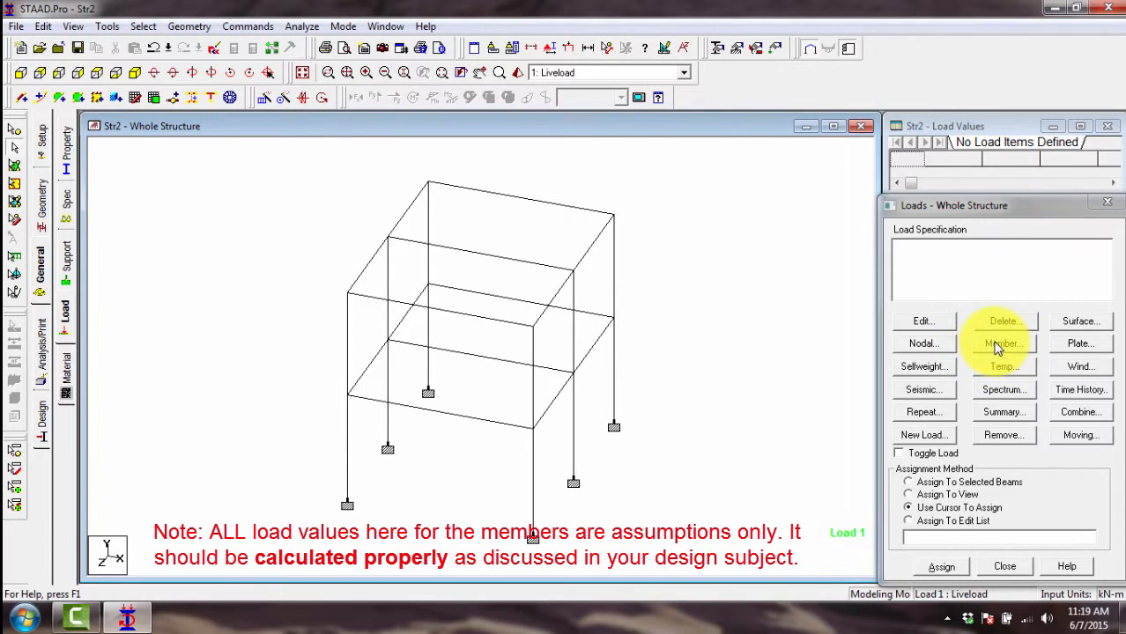
- Open a member load definition for the front first-floor beam and compare the Linear Varying, Trapezoidal and Hydrostatic load types
click(460, 415)
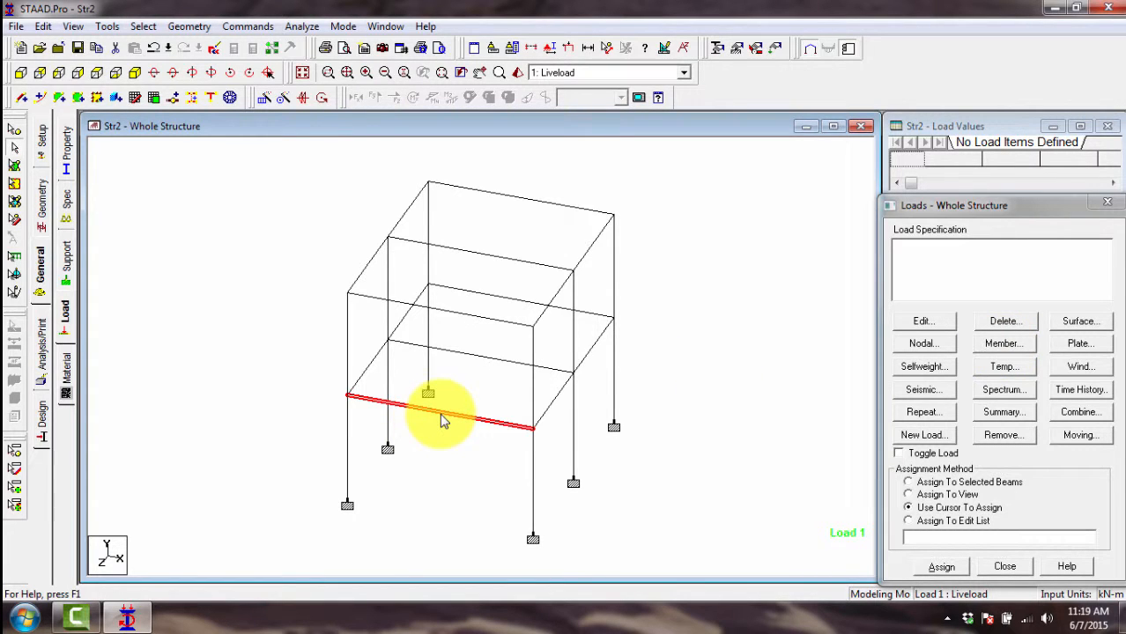
click(1007, 343)
drag(871, 225, 831, 215)
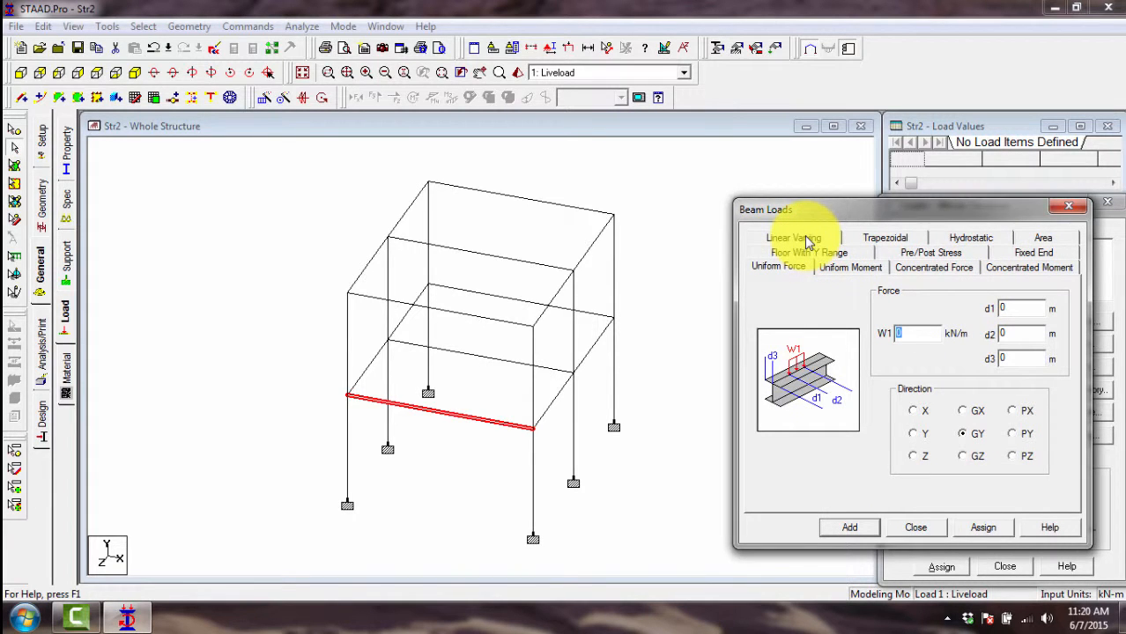
click(798, 241)
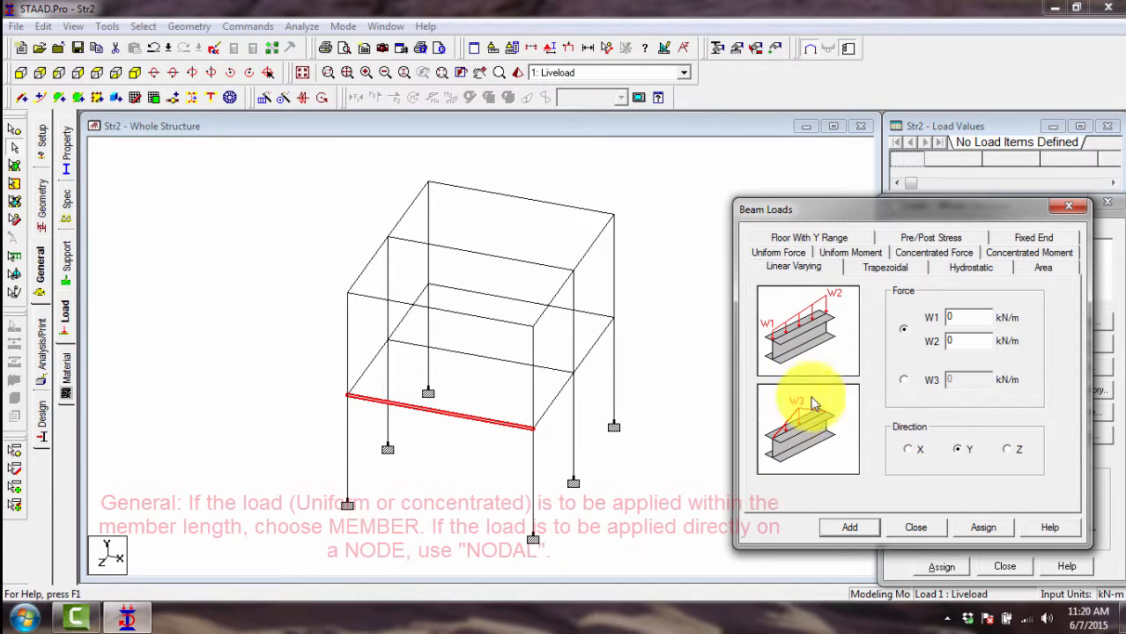
click(888, 268)
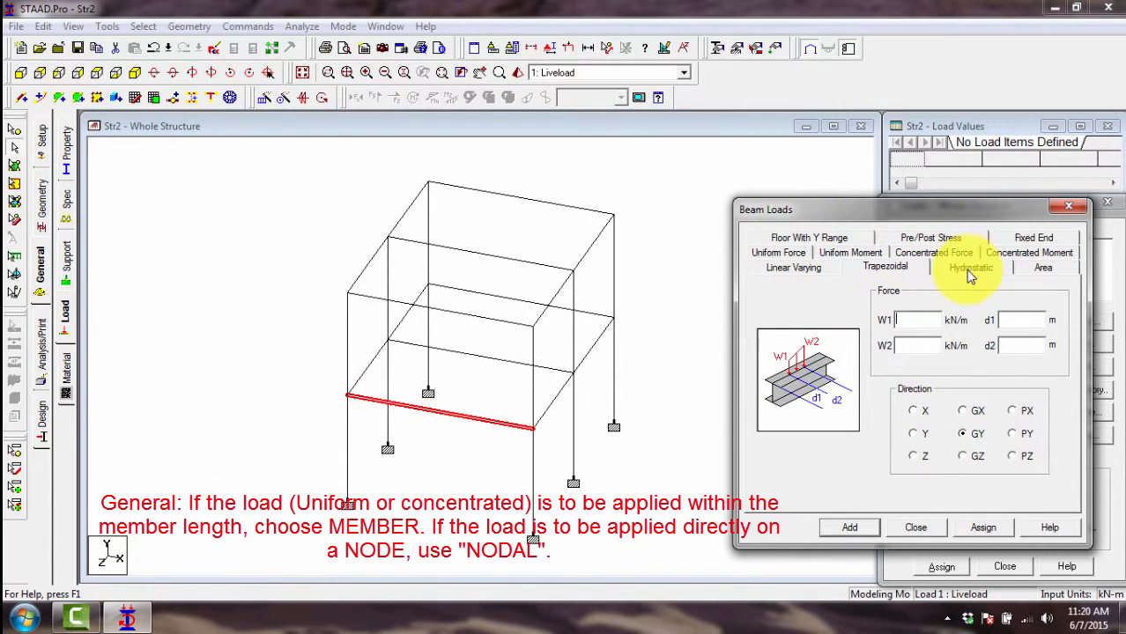
click(971, 268)
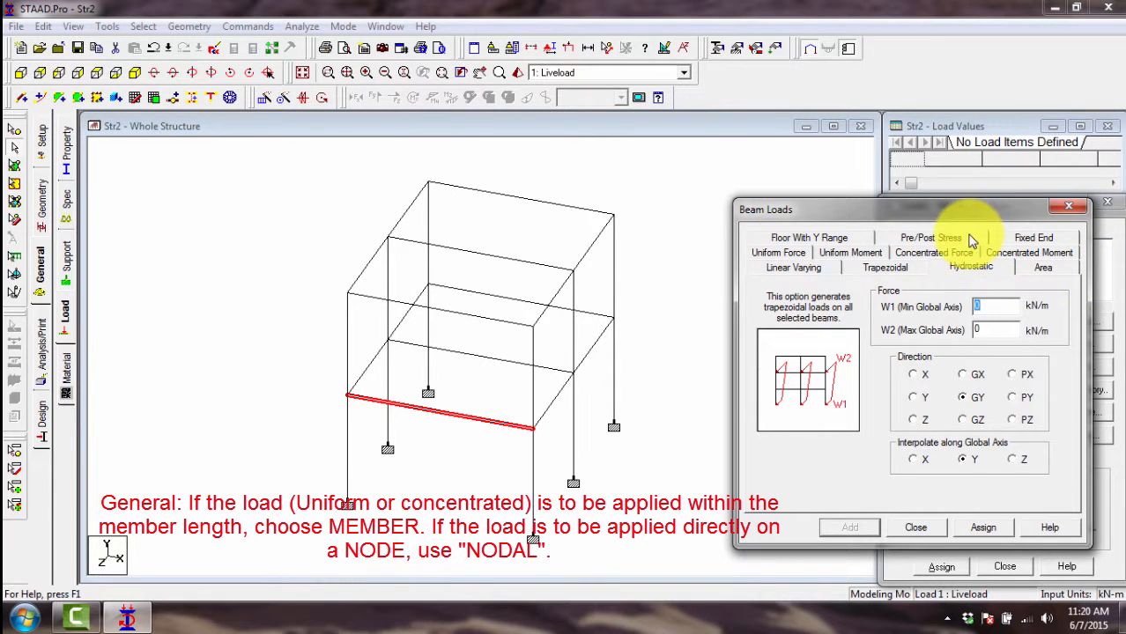
- Assign a full-length uniform force of -10 kN/m in the GY direction to the front first-floor beam
click(792, 255)
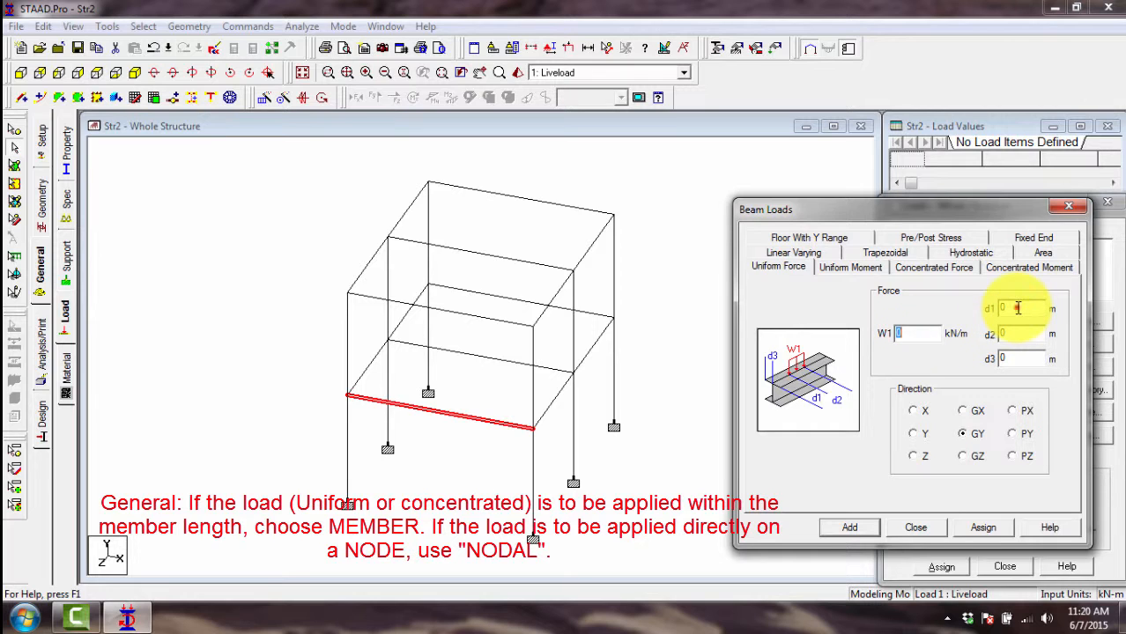
click(1018, 309)
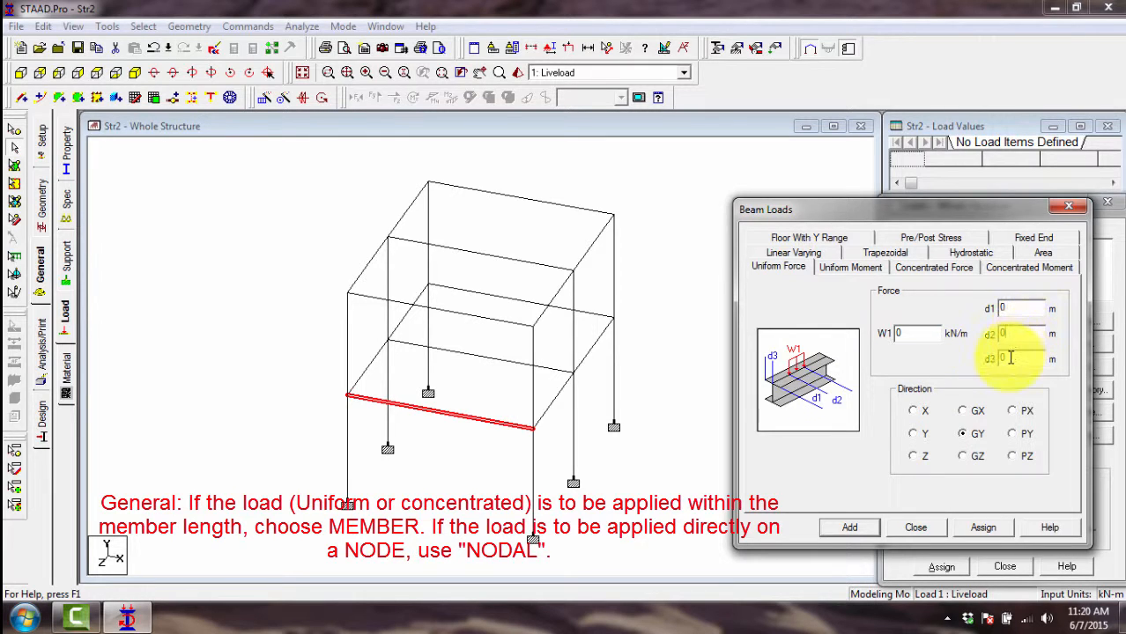
double_click(916, 332)
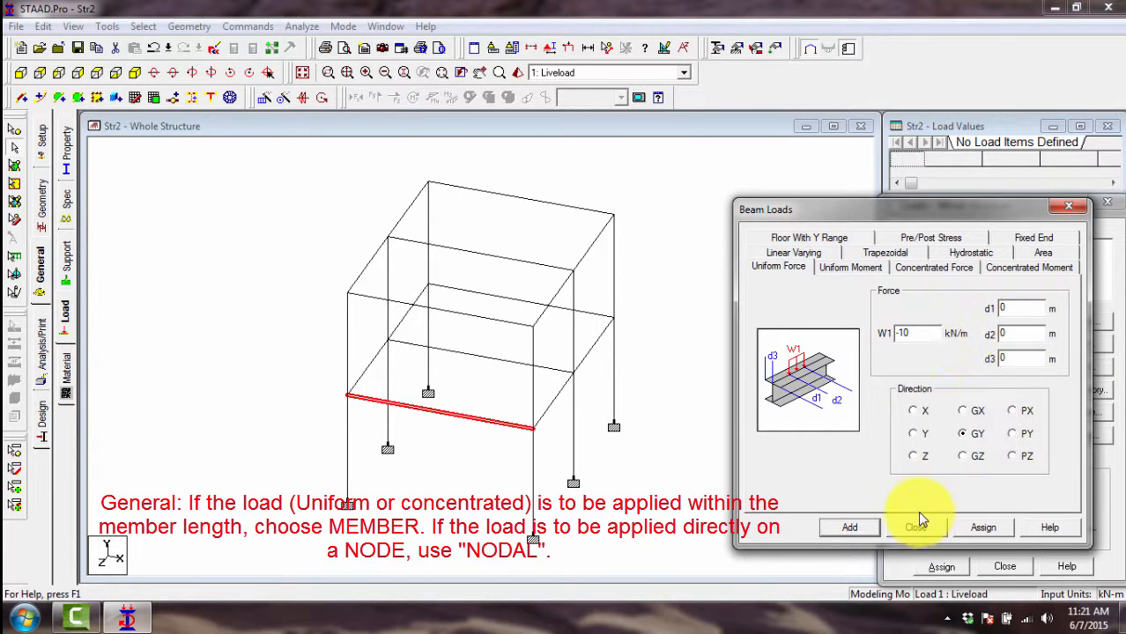
click(872, 529)
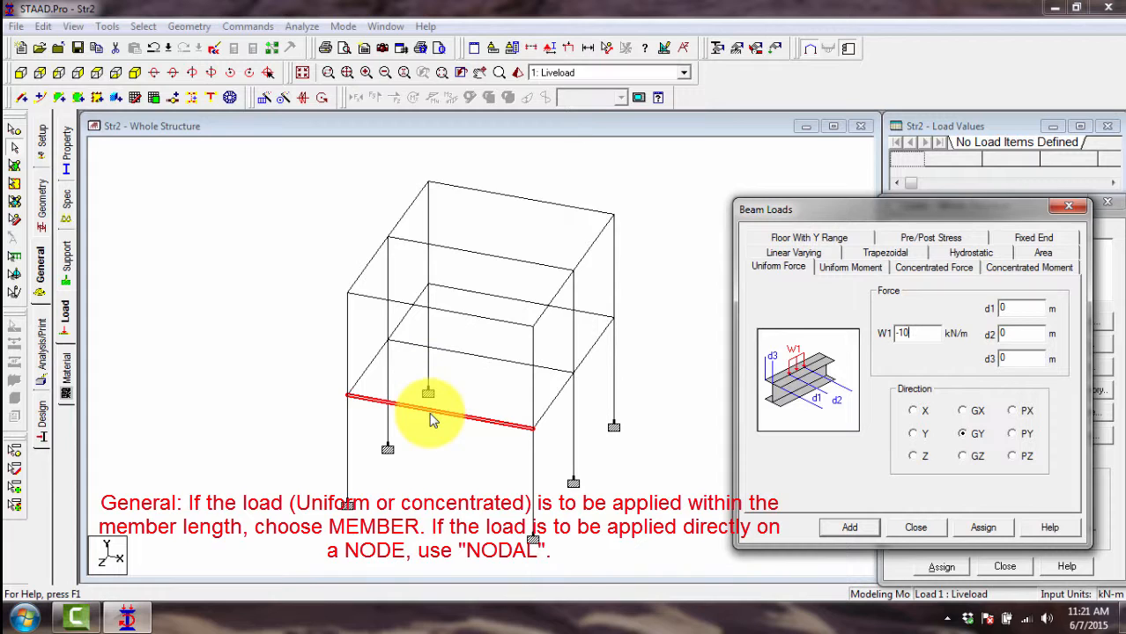
click(977, 528)
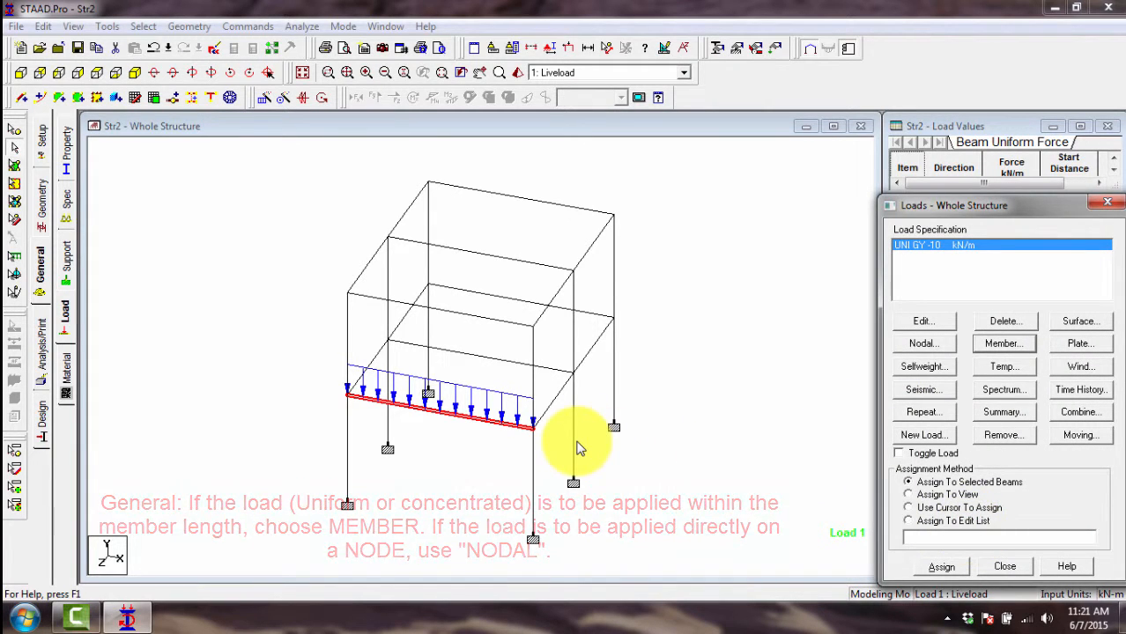
click(564, 445)
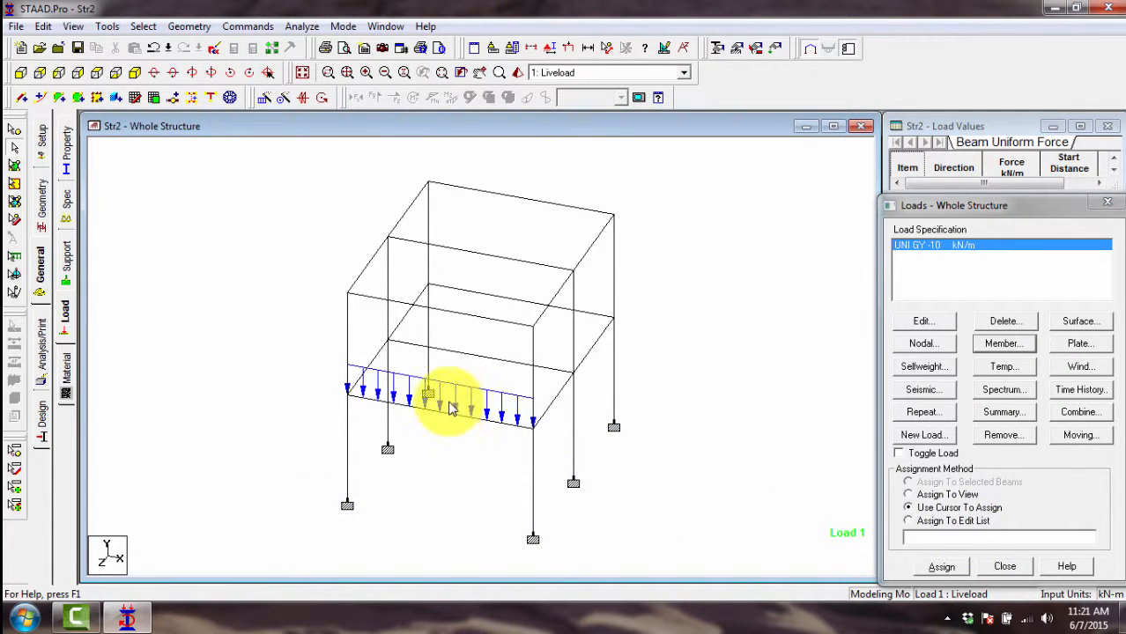
click(451, 417)
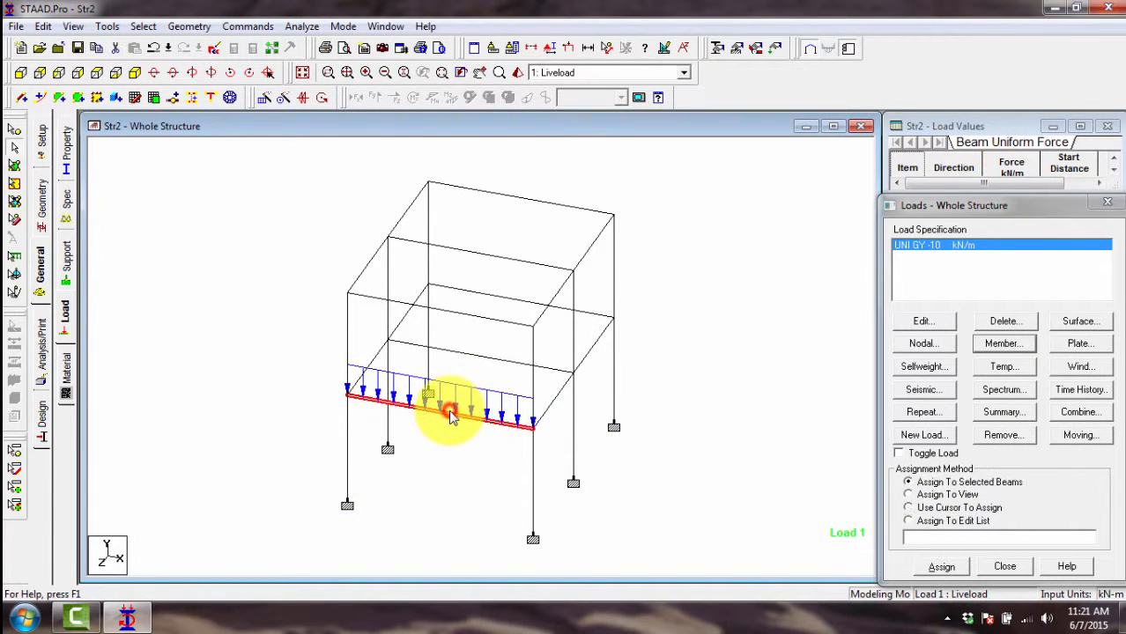
click(688, 420)
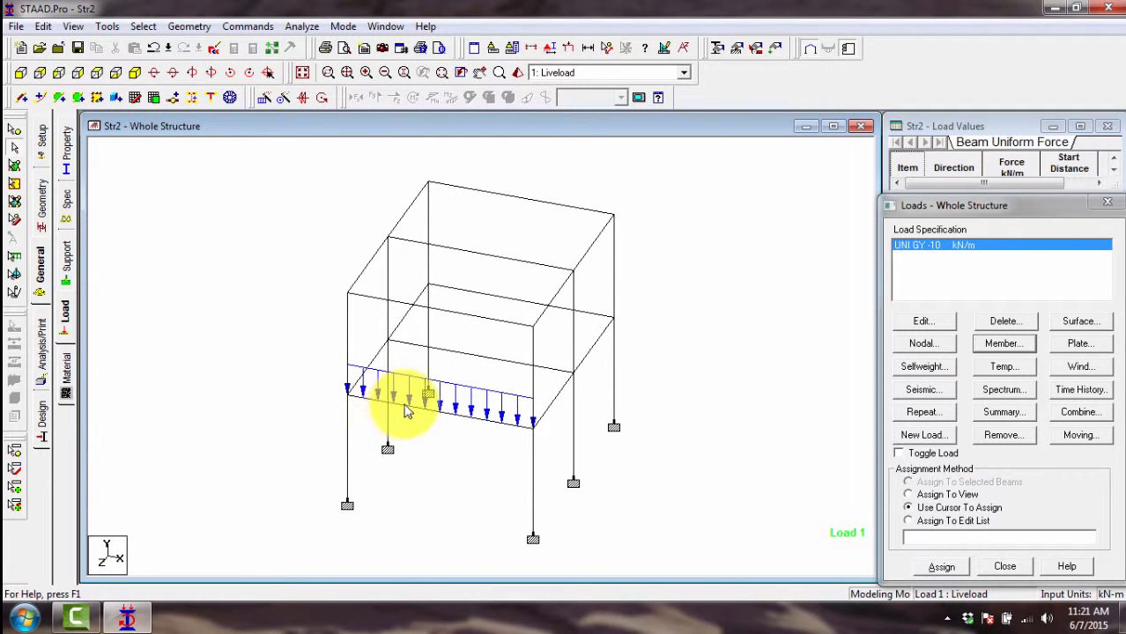
click(402, 399)
click(687, 393)
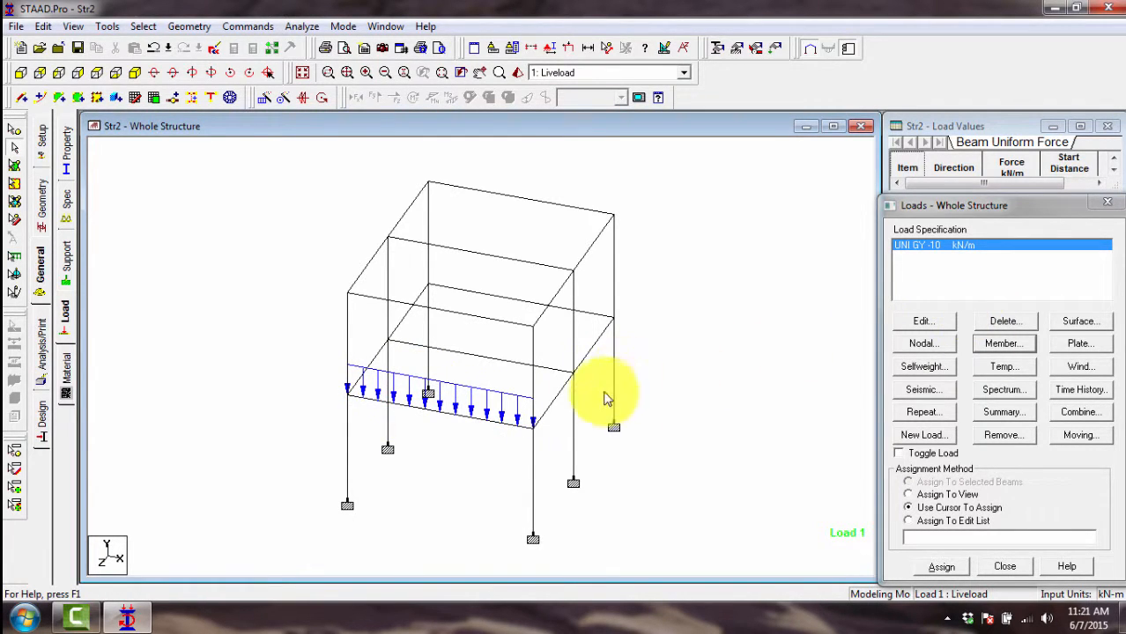
- Assign a uniform force of -5 kN/m in the GY direction to the four side beams of the first floor
click(551, 405)
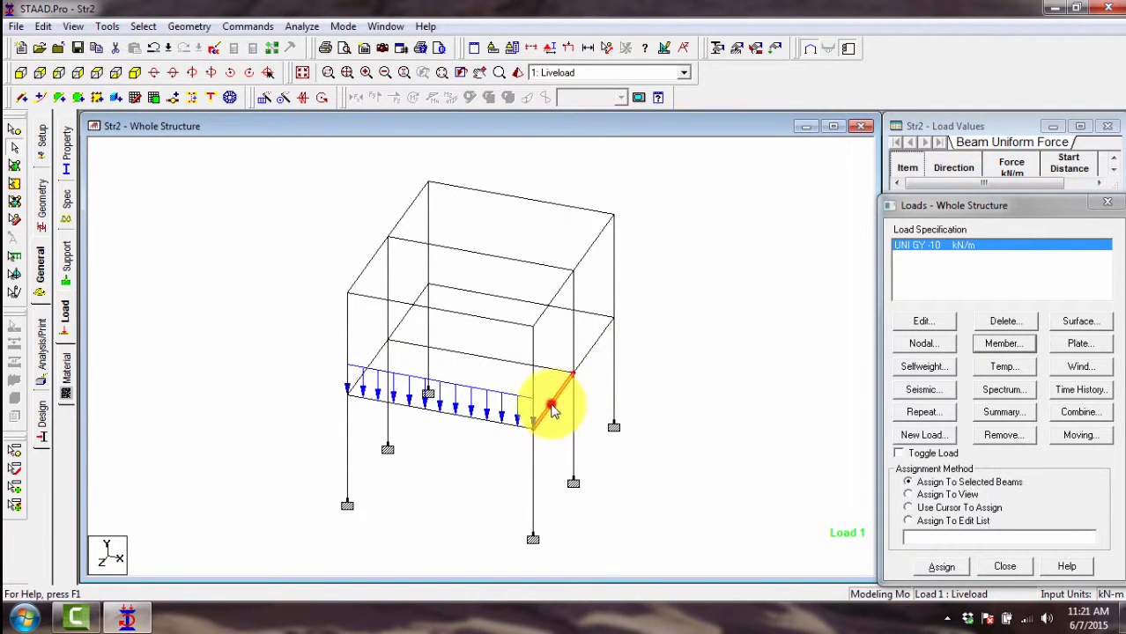
ctrl+click(593, 346)
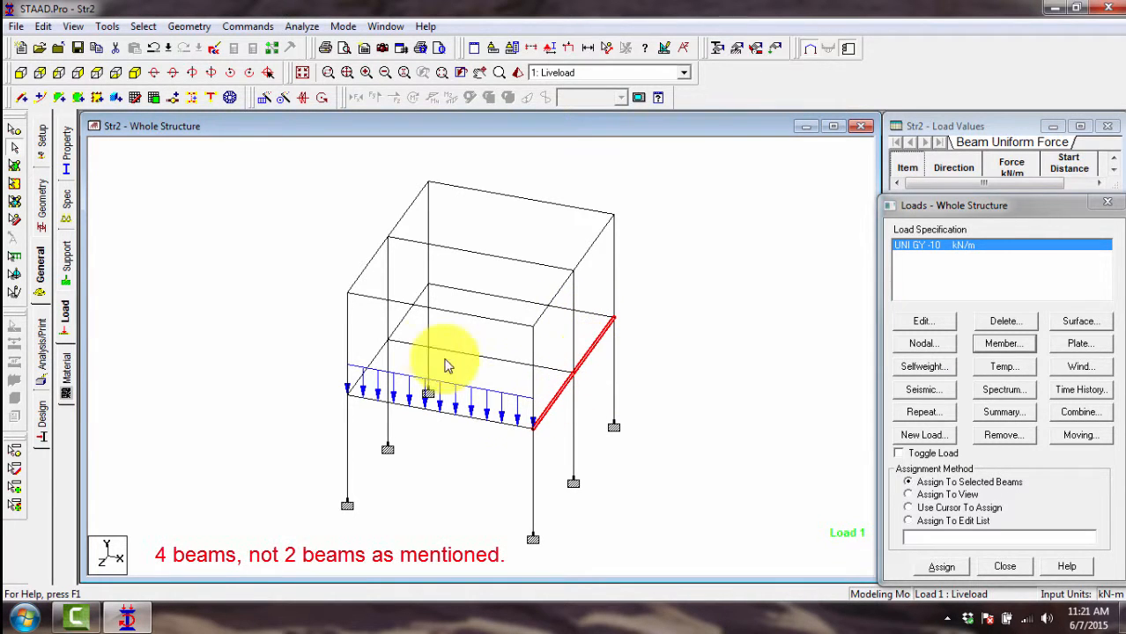
ctrl+click(402, 322)
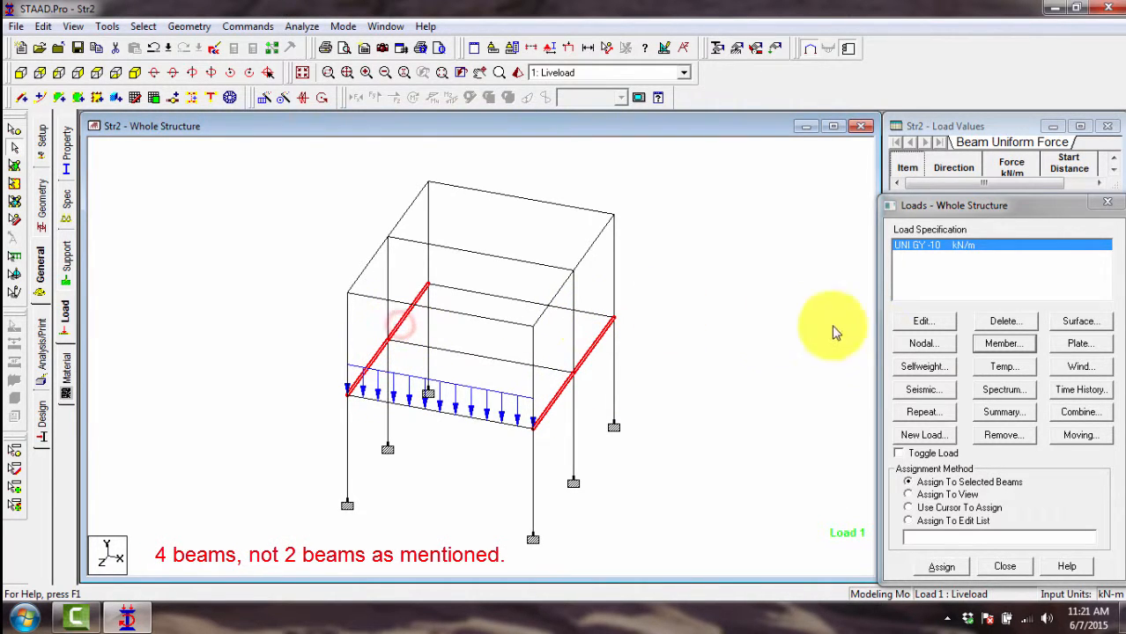
click(993, 347)
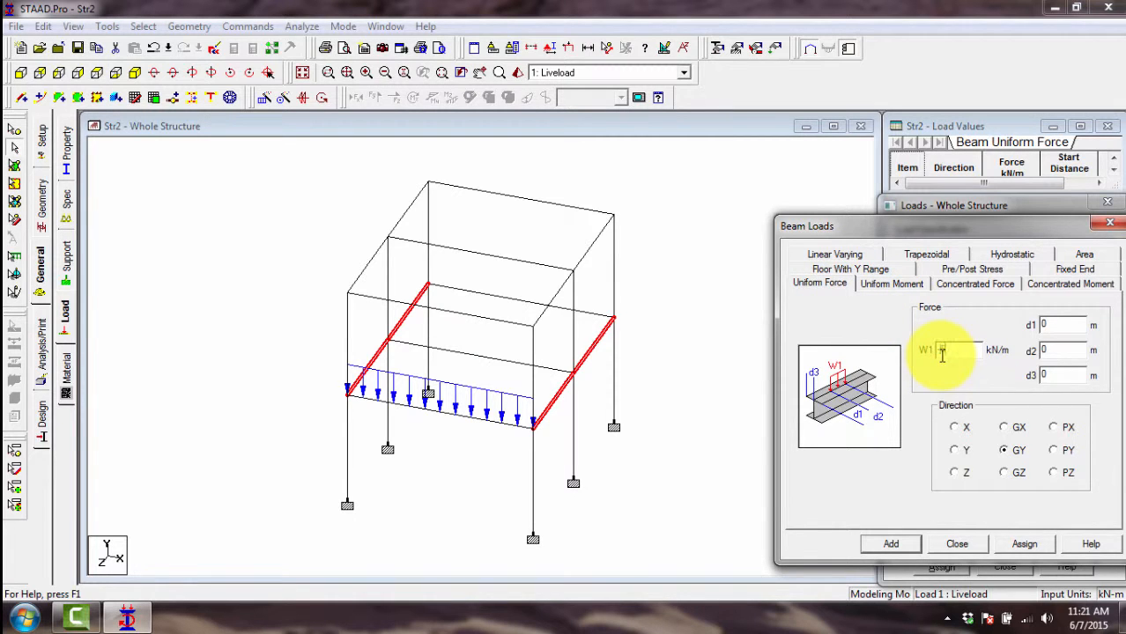
click(1012, 546)
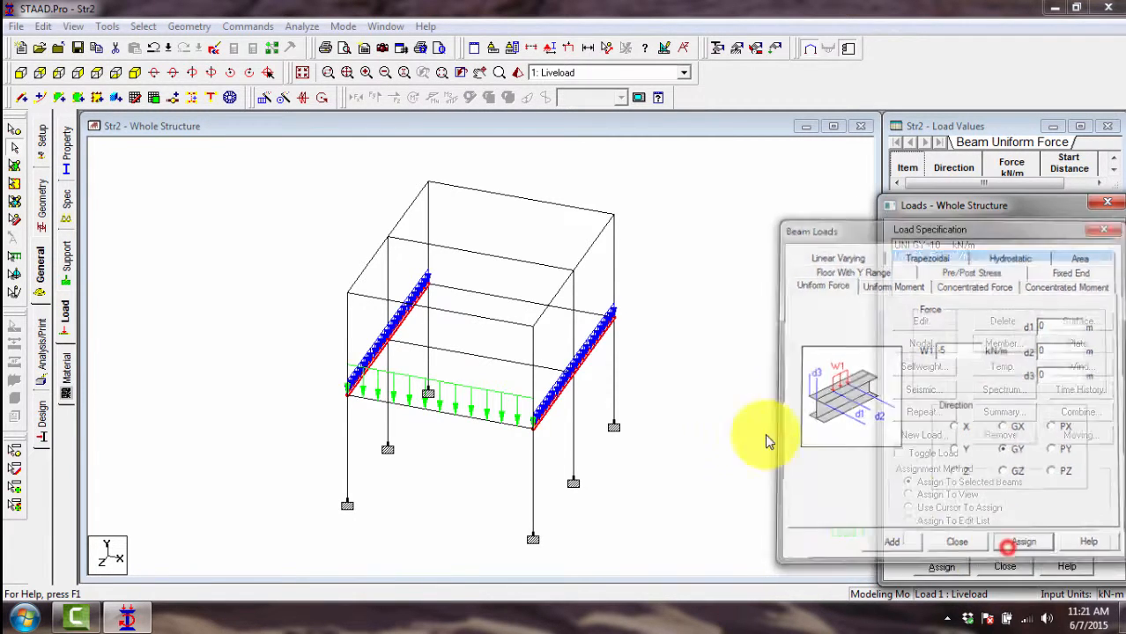
- Assign a uniform force of -8 kN/m in the GY direction to the middle and rear transverse beams of the first floor
click(547, 370)
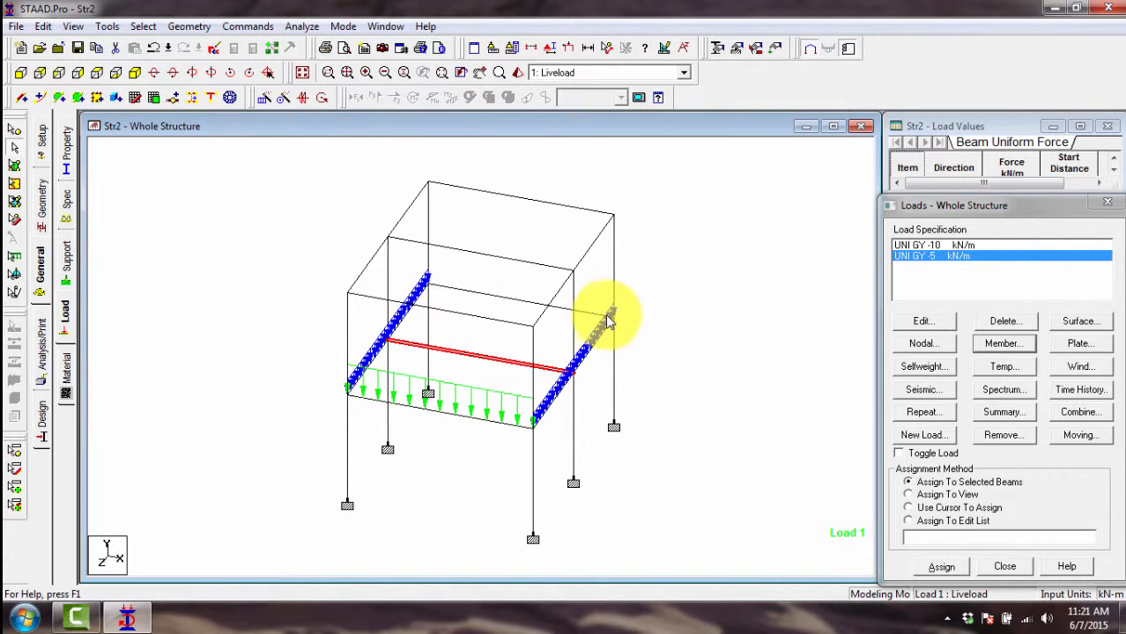
ctrl+click(596, 313)
click(1005, 343)
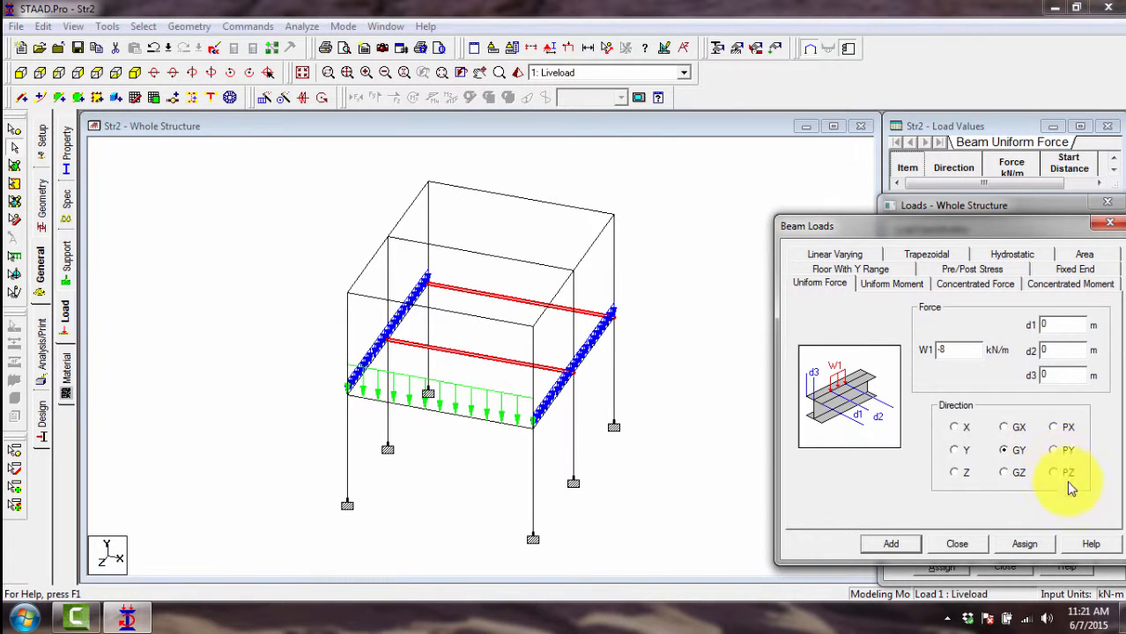
click(1022, 542)
click(686, 296)
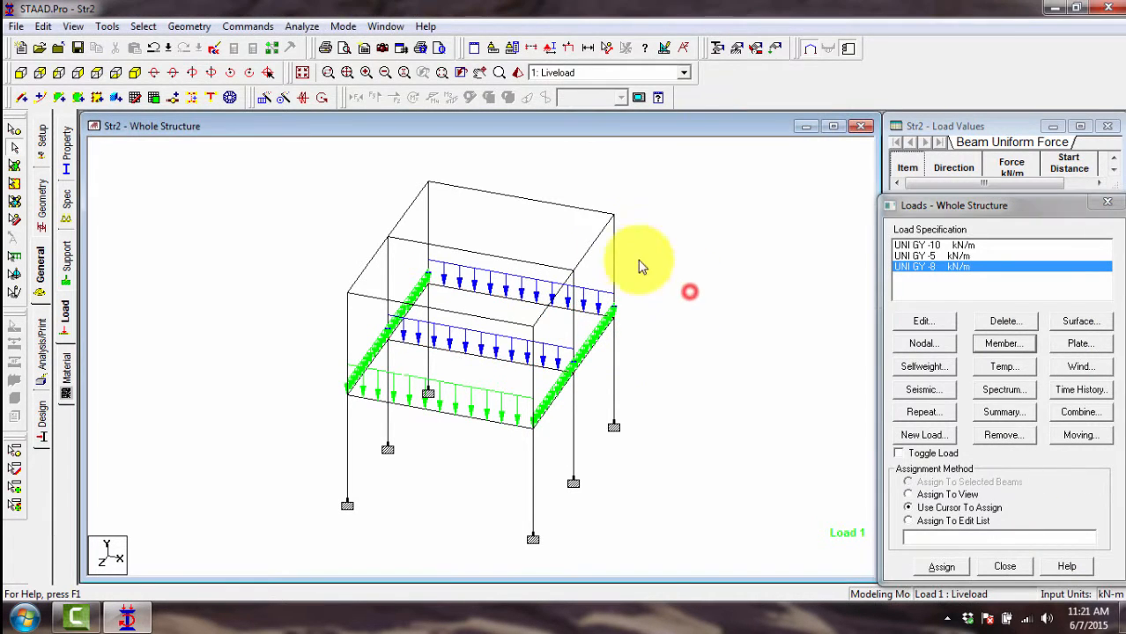
click(595, 244)
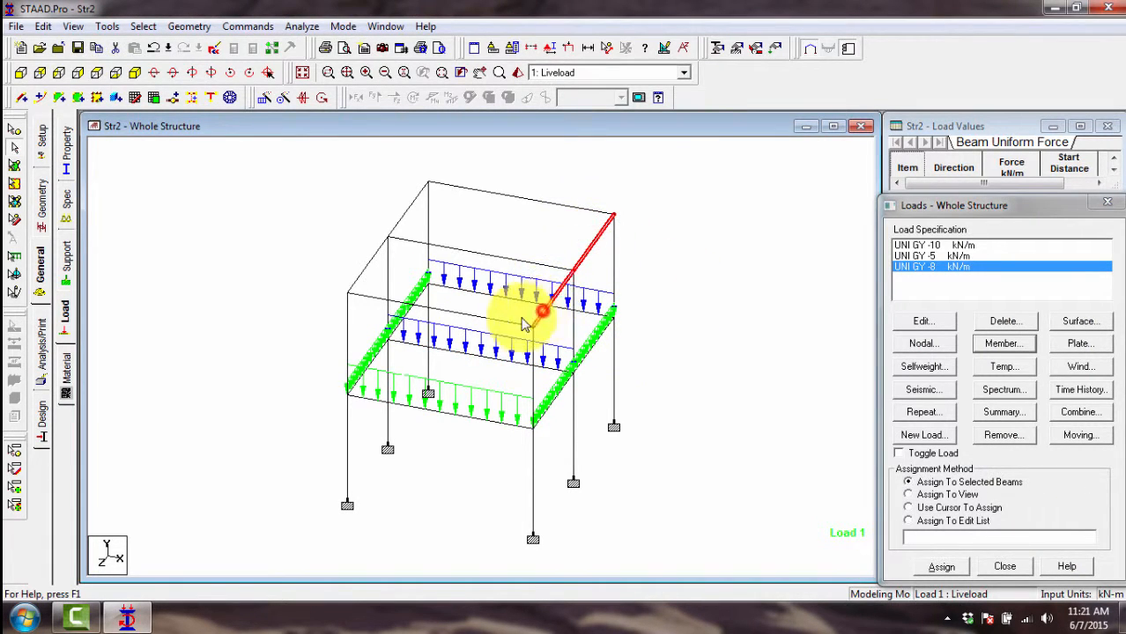
ctrl+click(520, 323)
ctrl+click(370, 259)
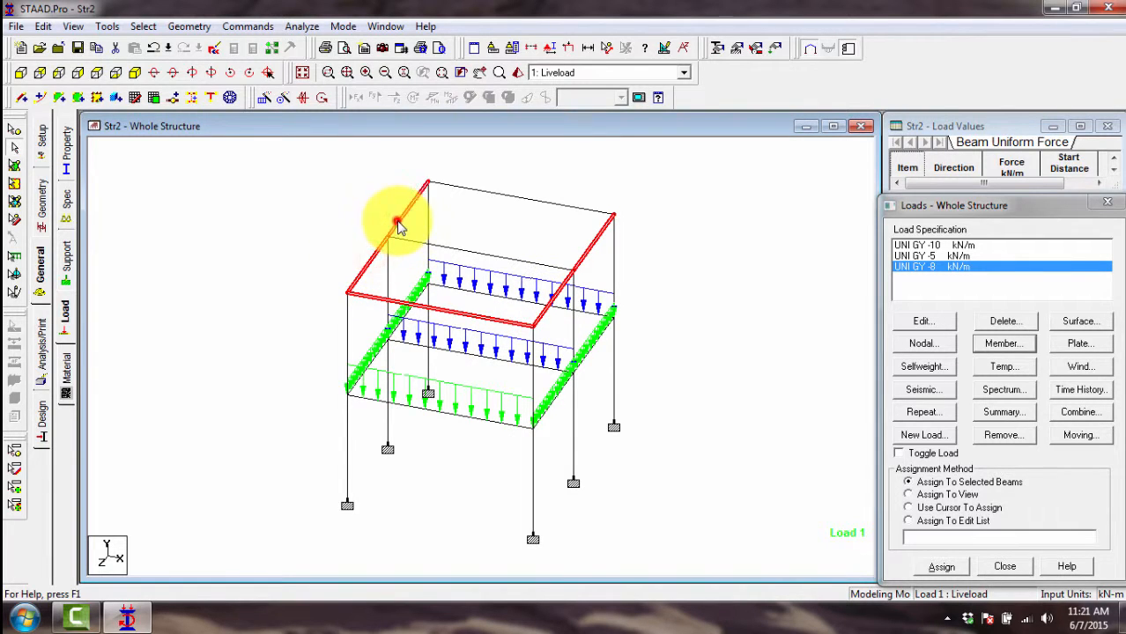
click(467, 219)
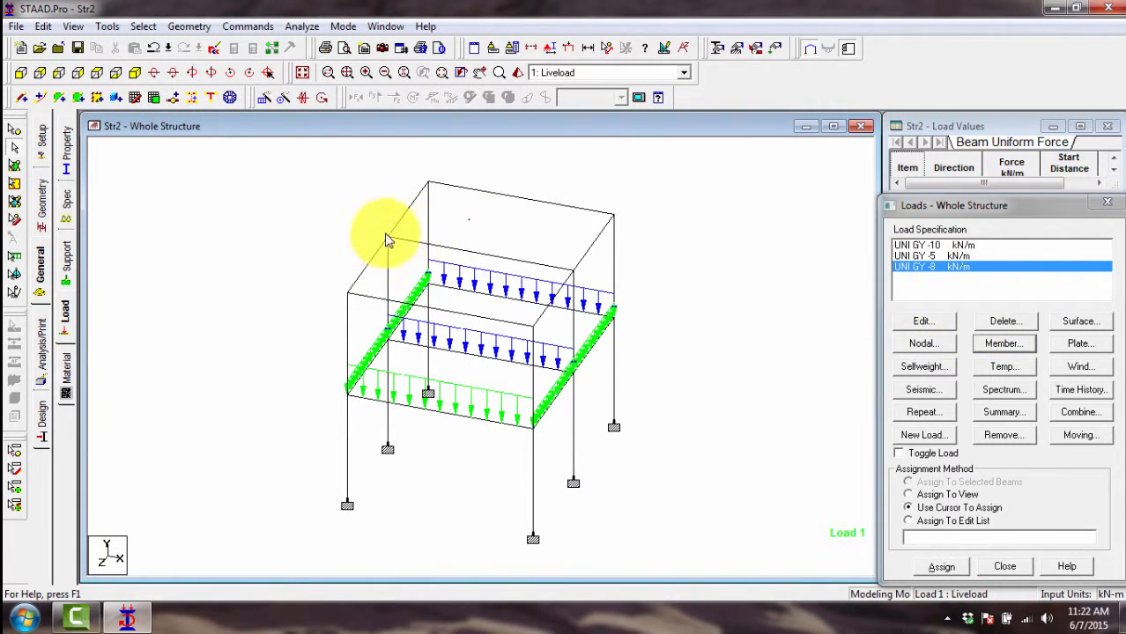
- Define a nodal load with an Fy force of -20 kN in the Liveload case
click(927, 347)
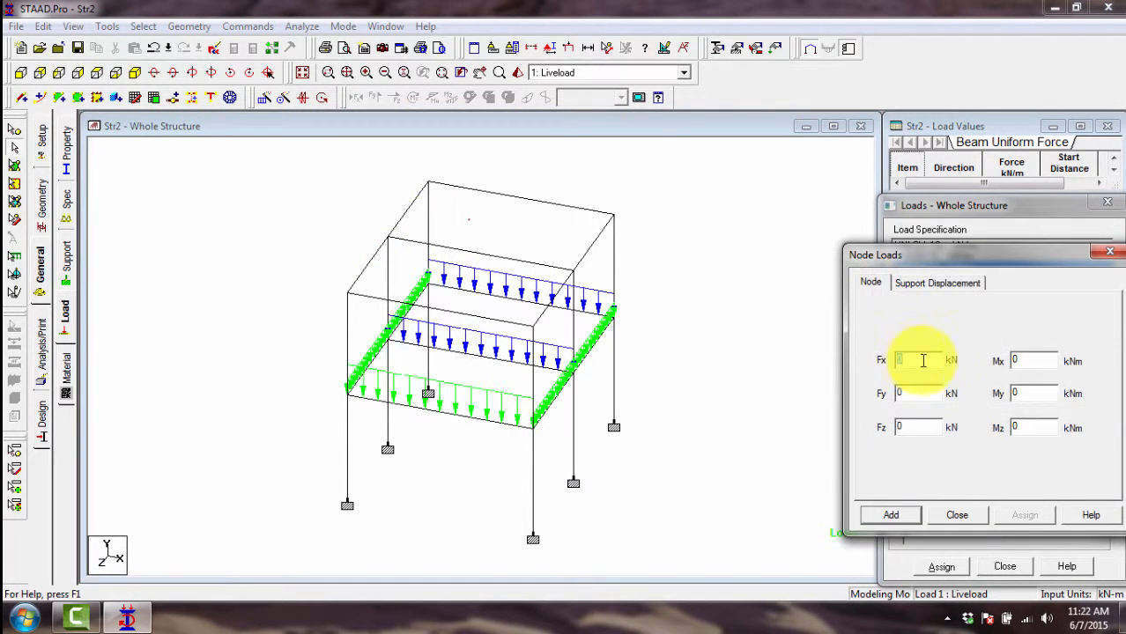
drag(949, 252, 894, 247)
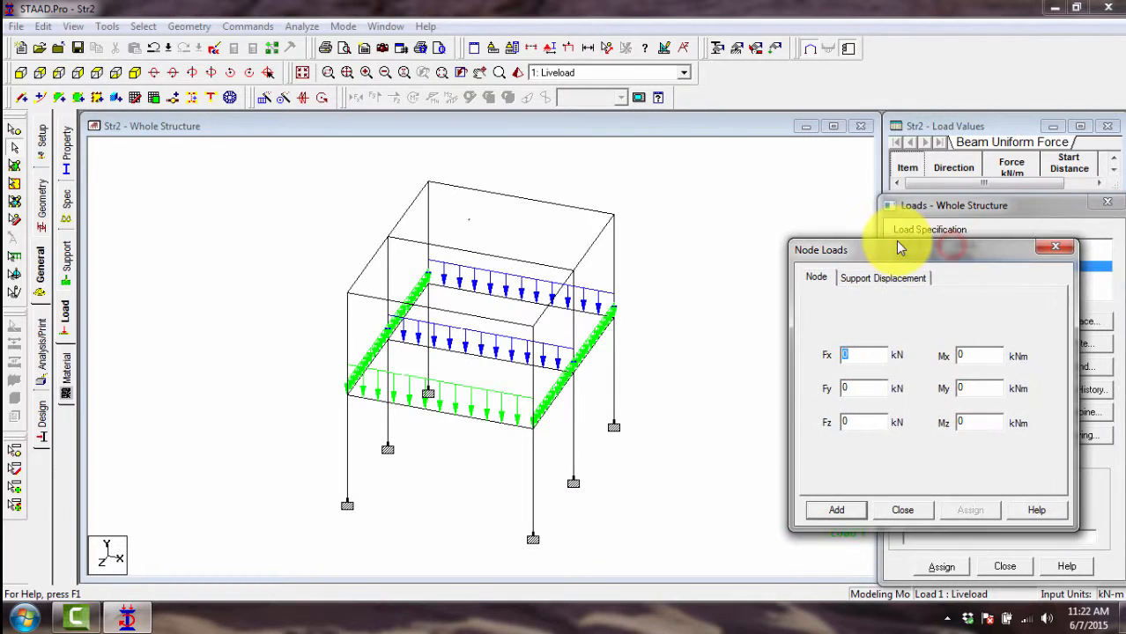
click(867, 388)
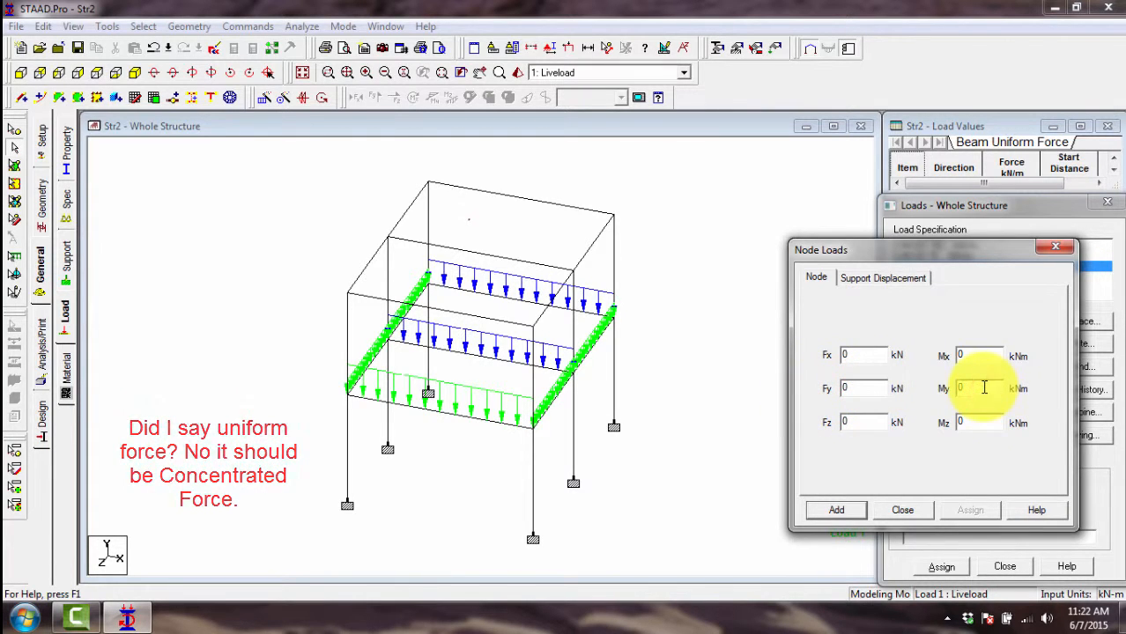
drag(965, 383, 934, 384)
click(852, 387)
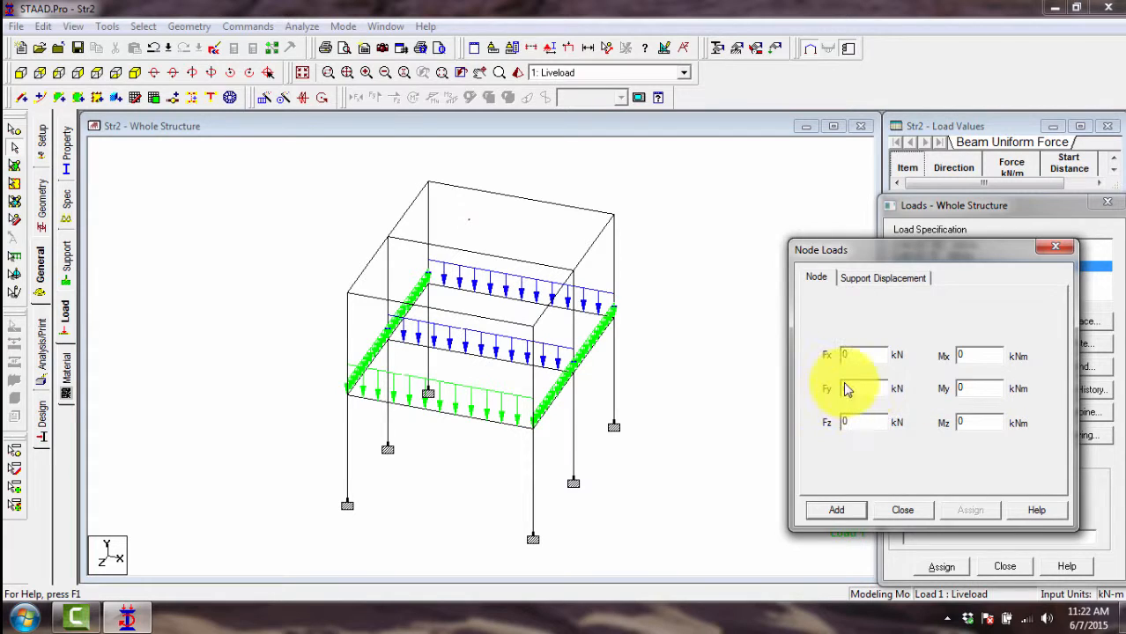
click(861, 391)
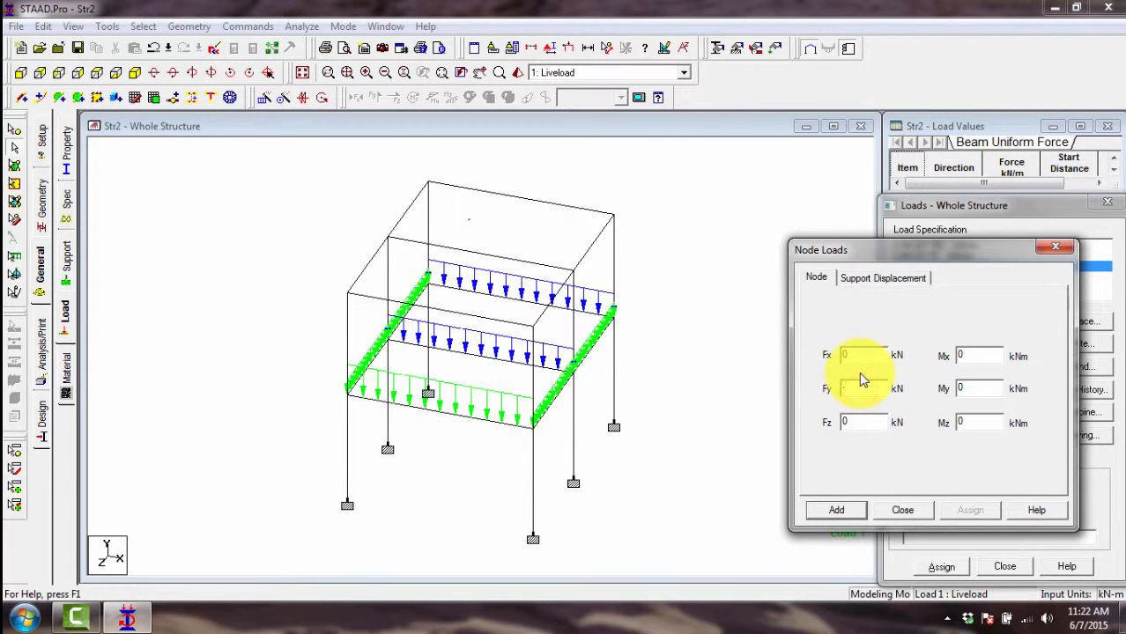
text(-)
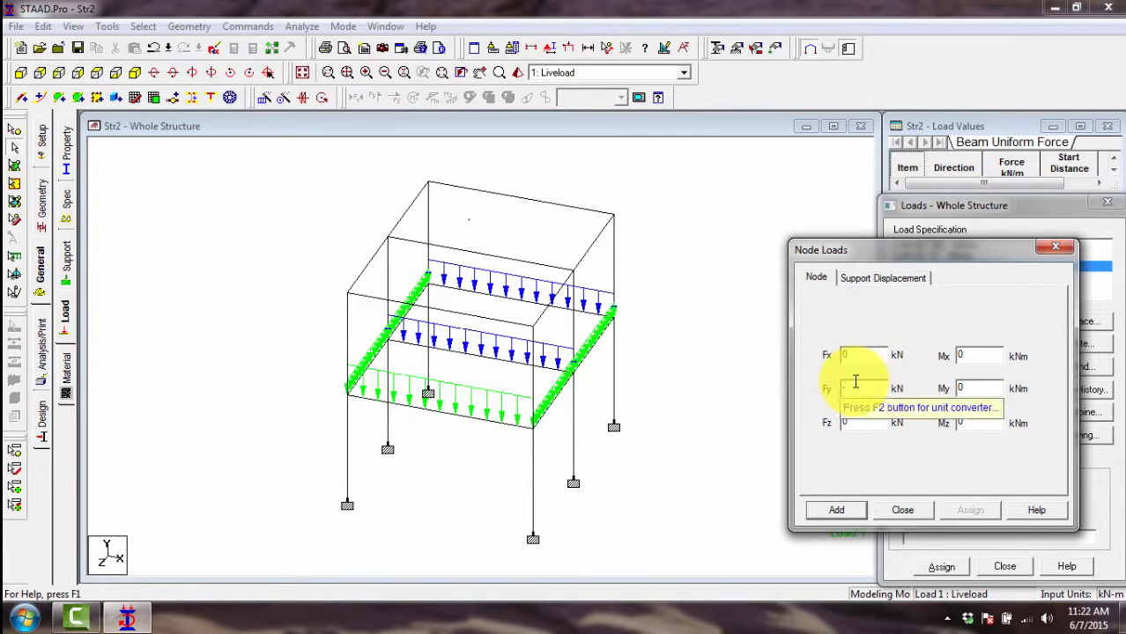
text(20)
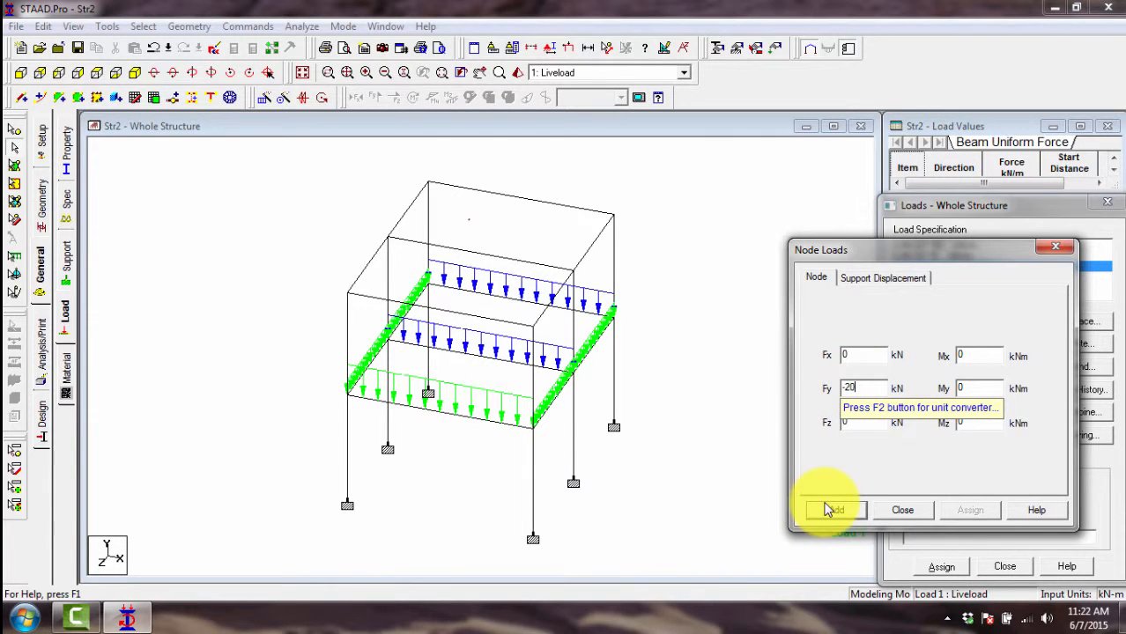
click(811, 506)
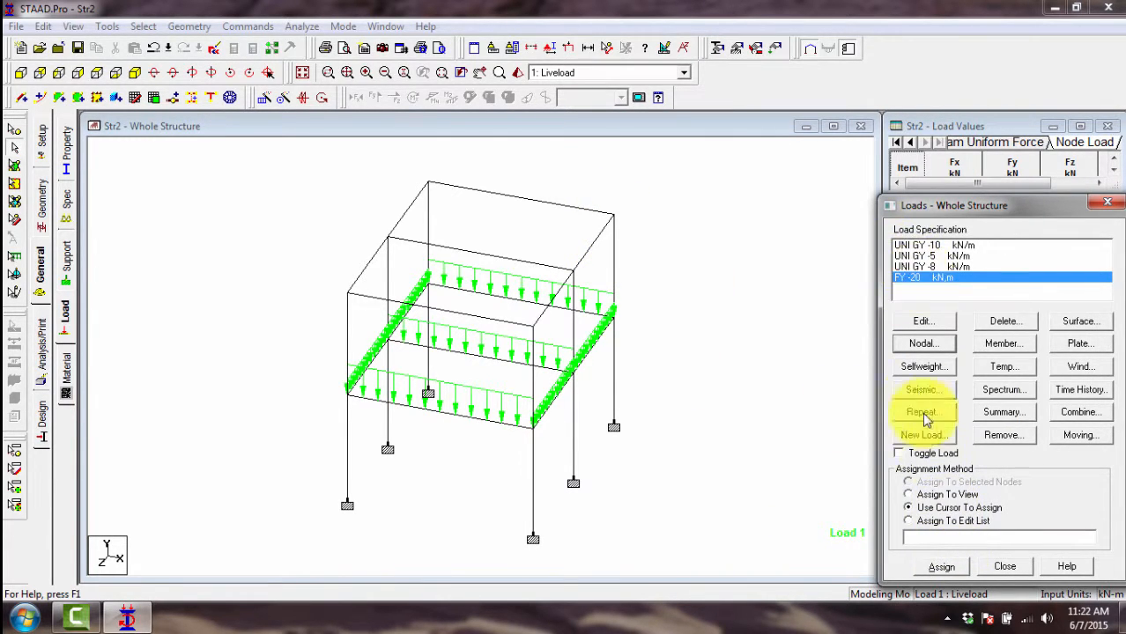
- Assign the Fy -20 kN nodal load to all six roof-level nodes of the frame
click(941, 566)
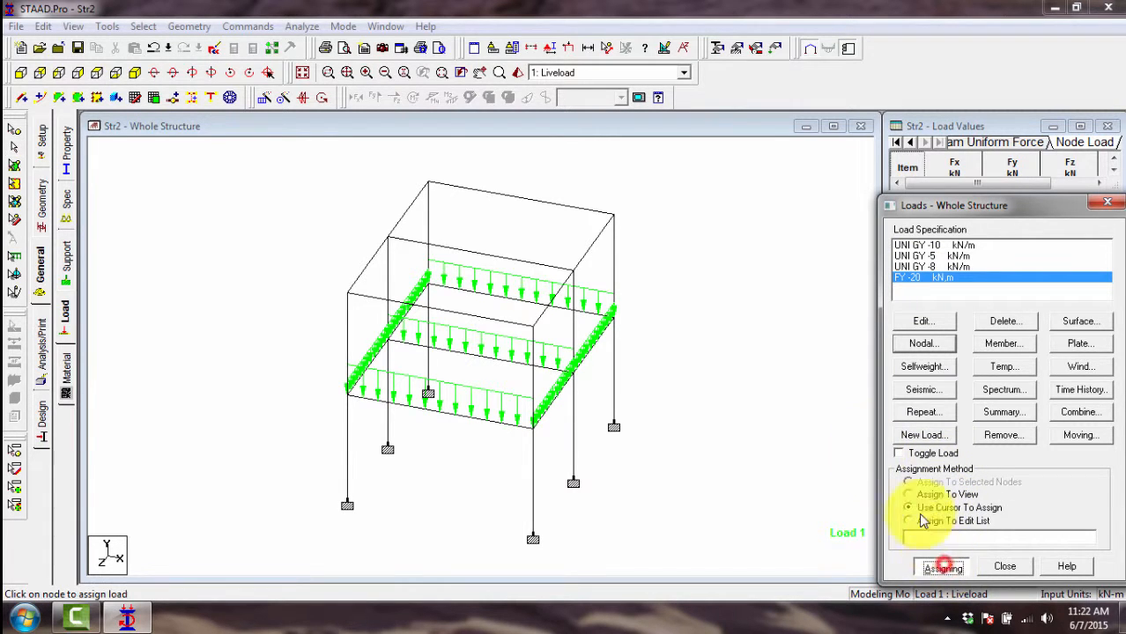
click(615, 214)
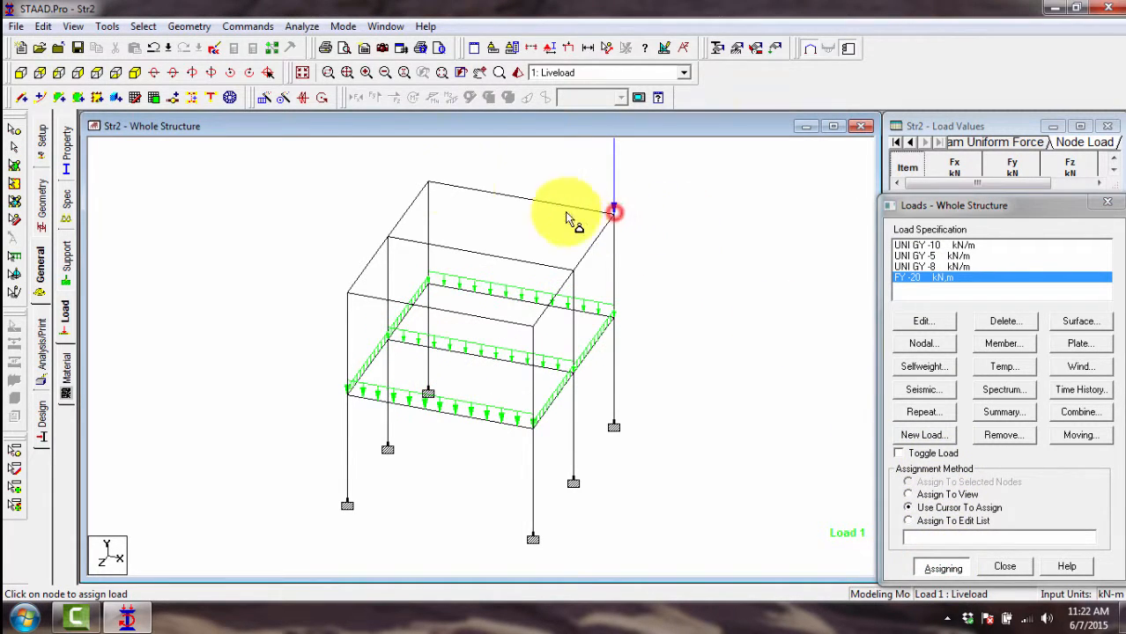
click(428, 181)
click(388, 237)
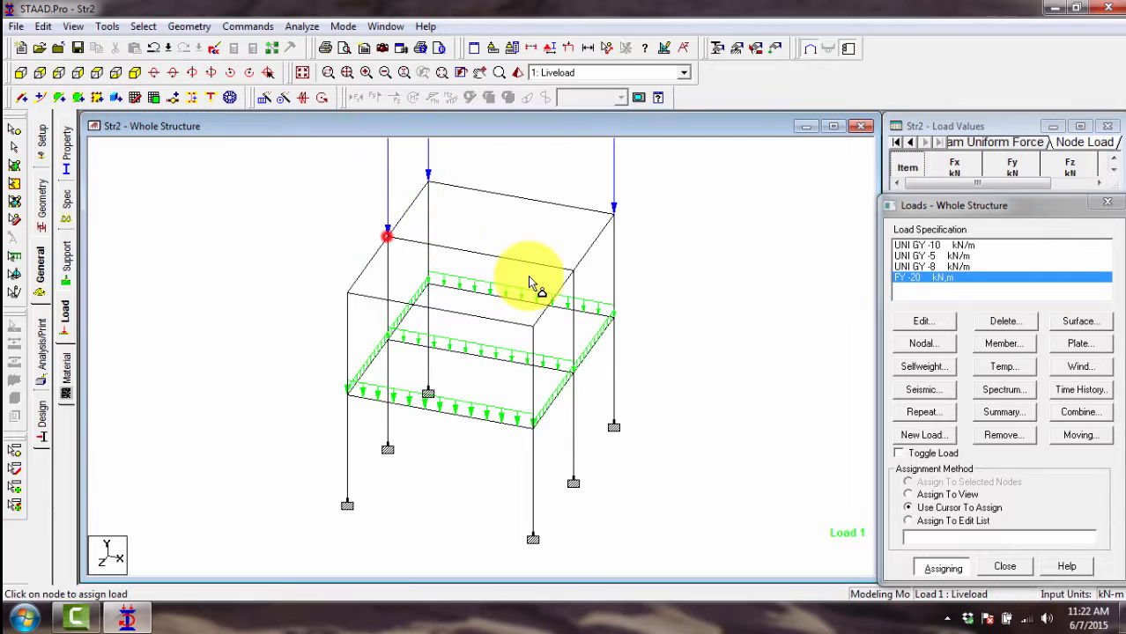
click(573, 269)
click(534, 323)
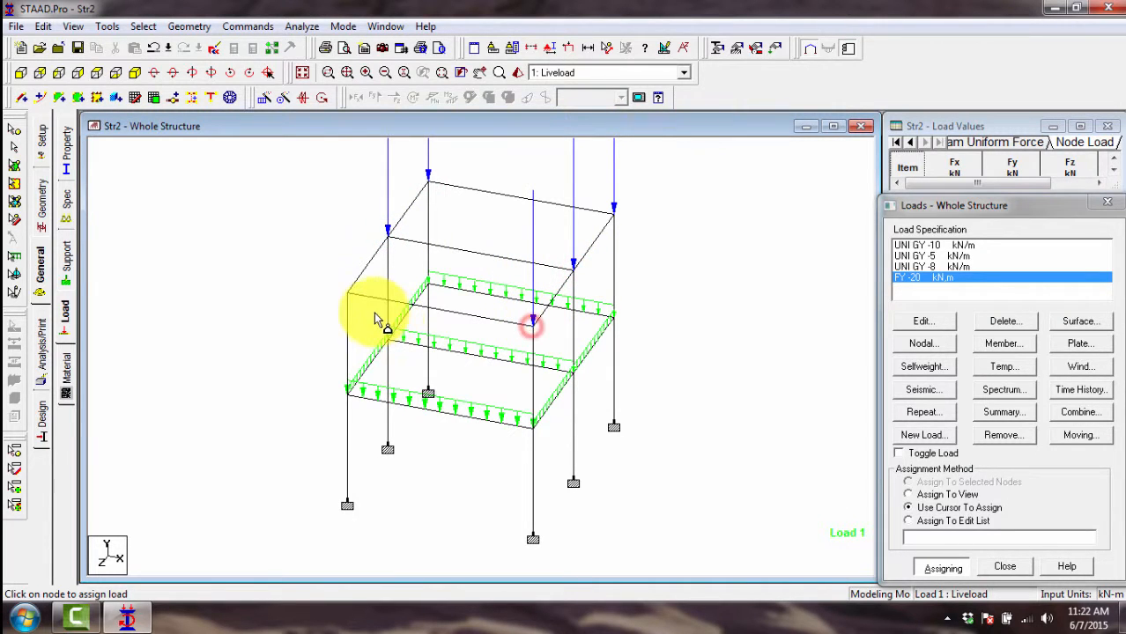
click(347, 290)
scroll(477, 289, down, 4)
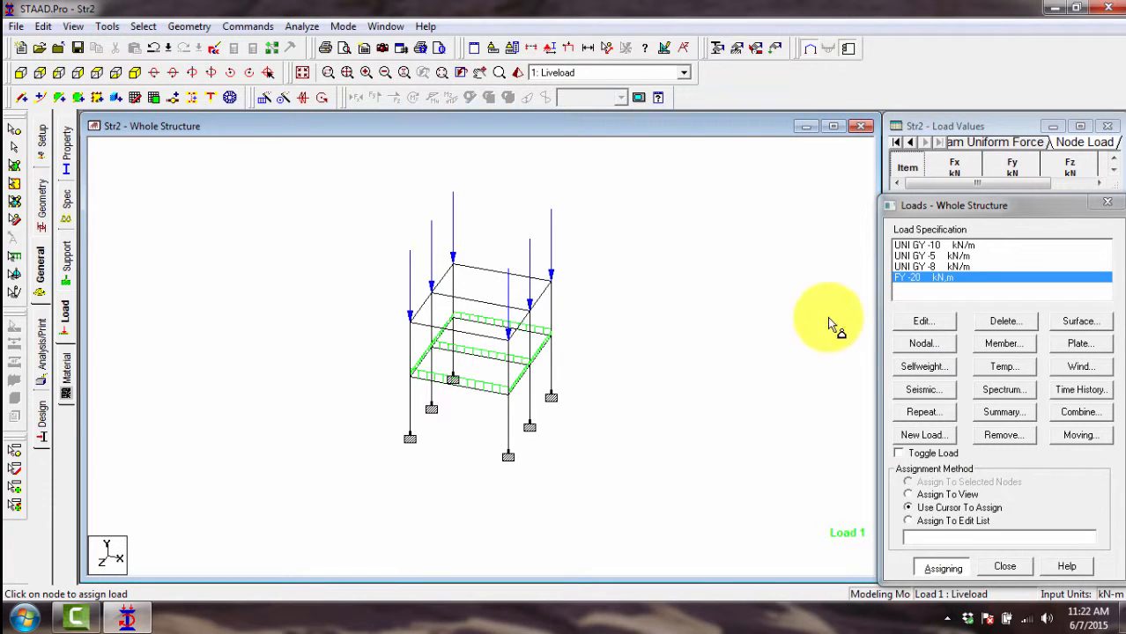
click(935, 343)
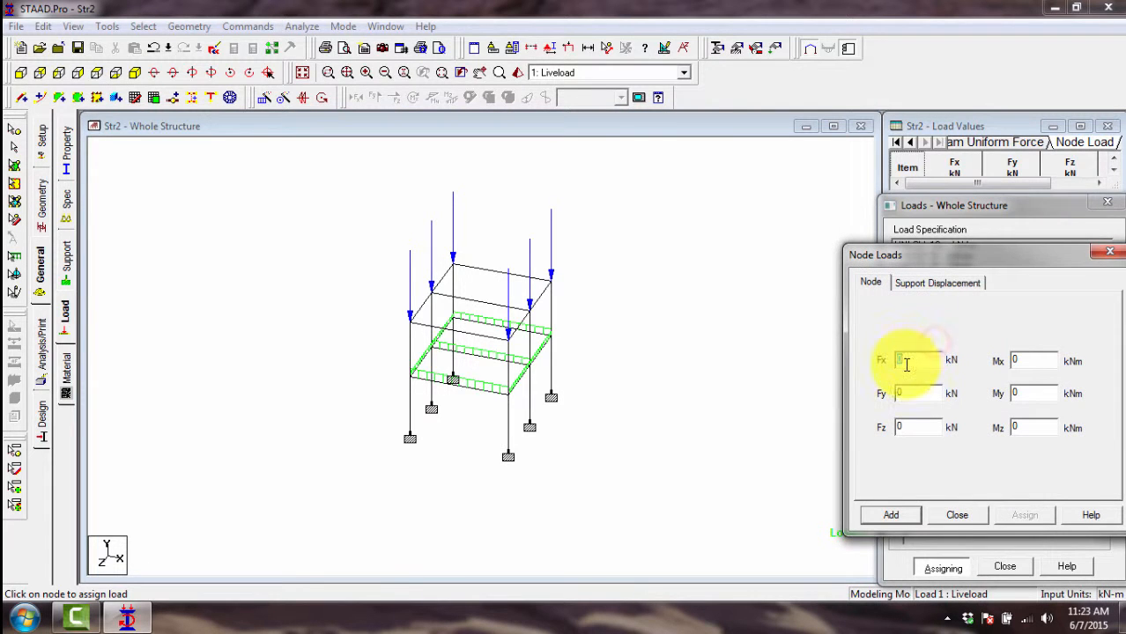
click(907, 359)
click(914, 358)
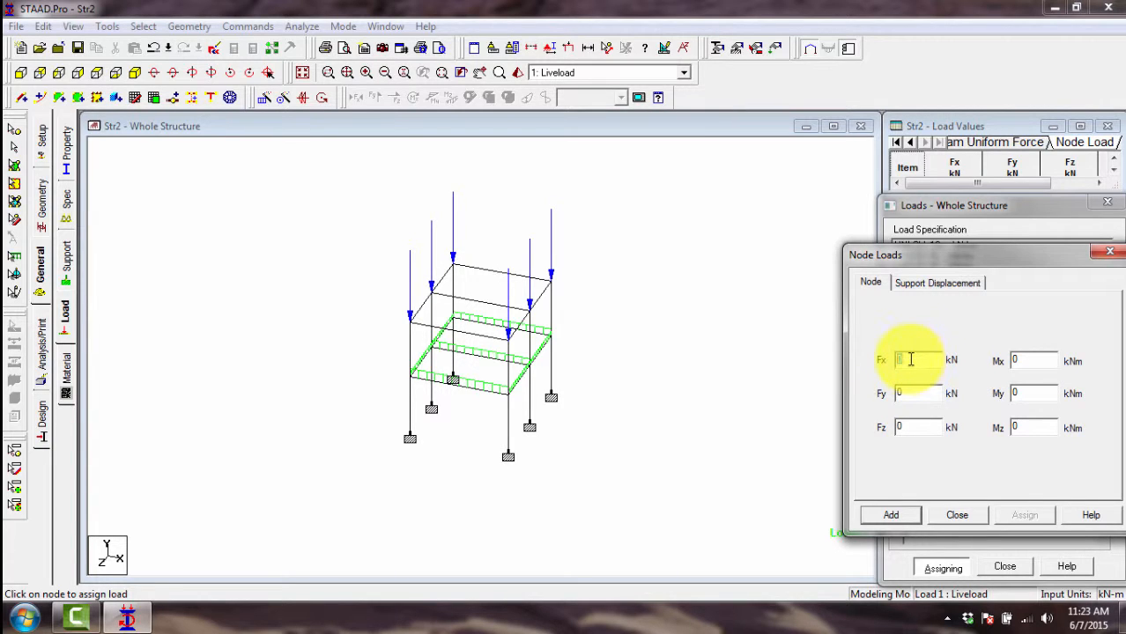
click(1114, 253)
scroll(533, 273, up, 3)
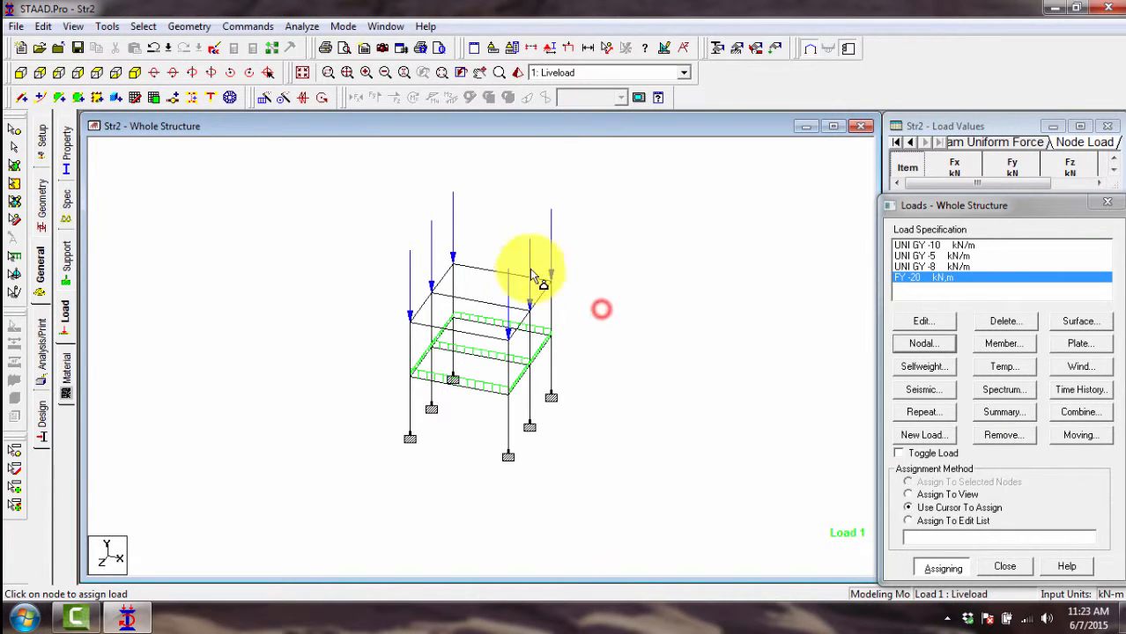
scroll(529, 298, down, 2)
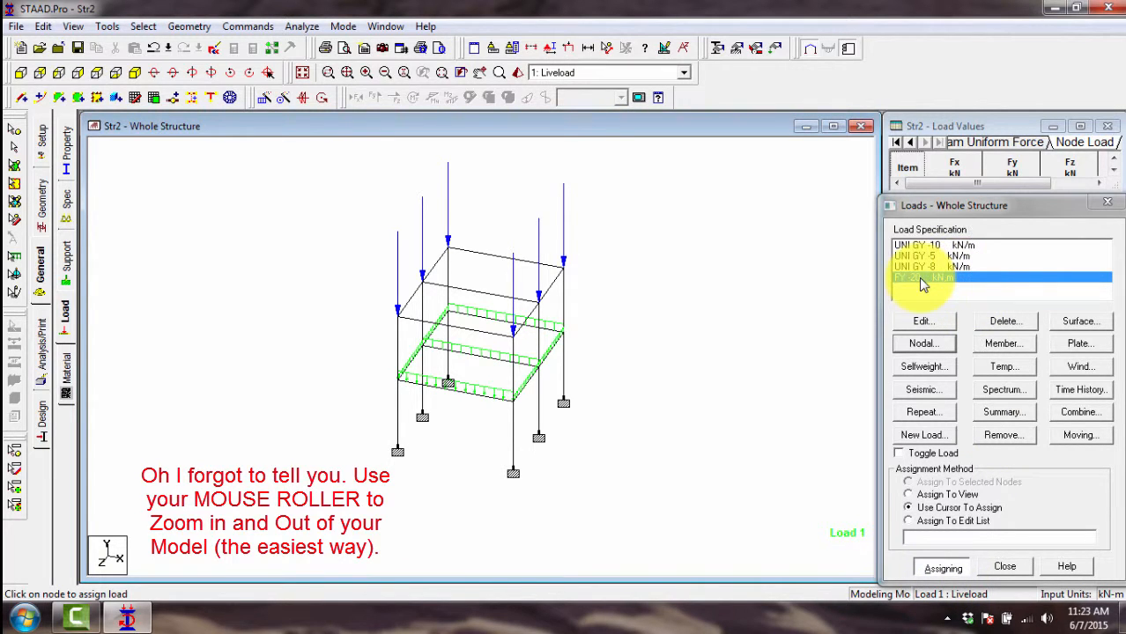
- Create a new primary load case, number 2, titled Deadload
click(582, 74)
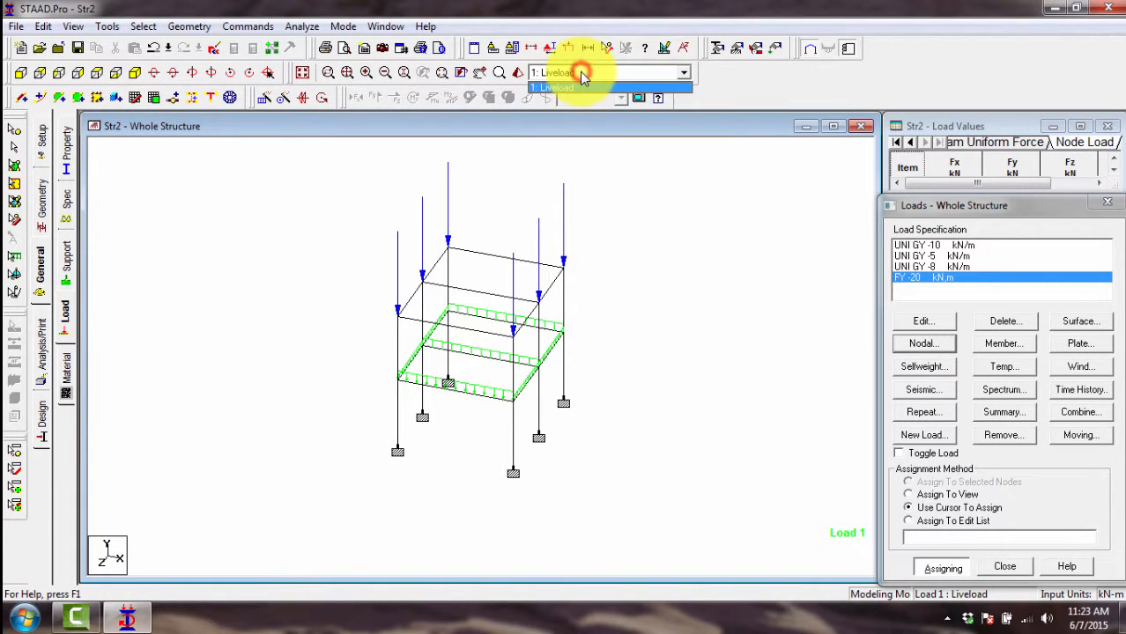
click(581, 76)
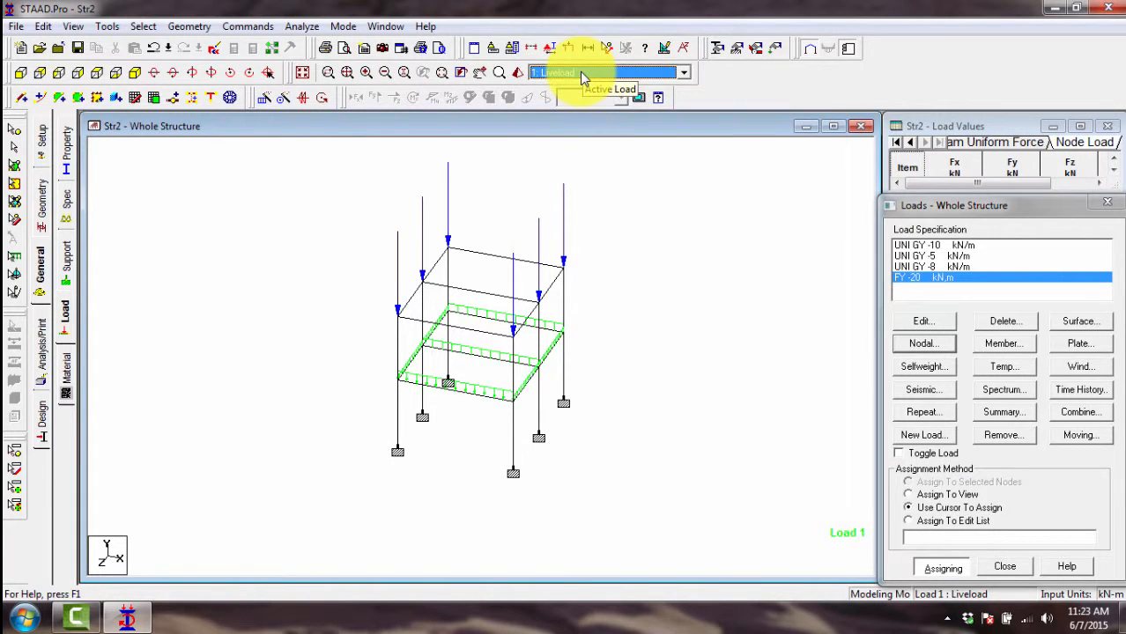
click(938, 436)
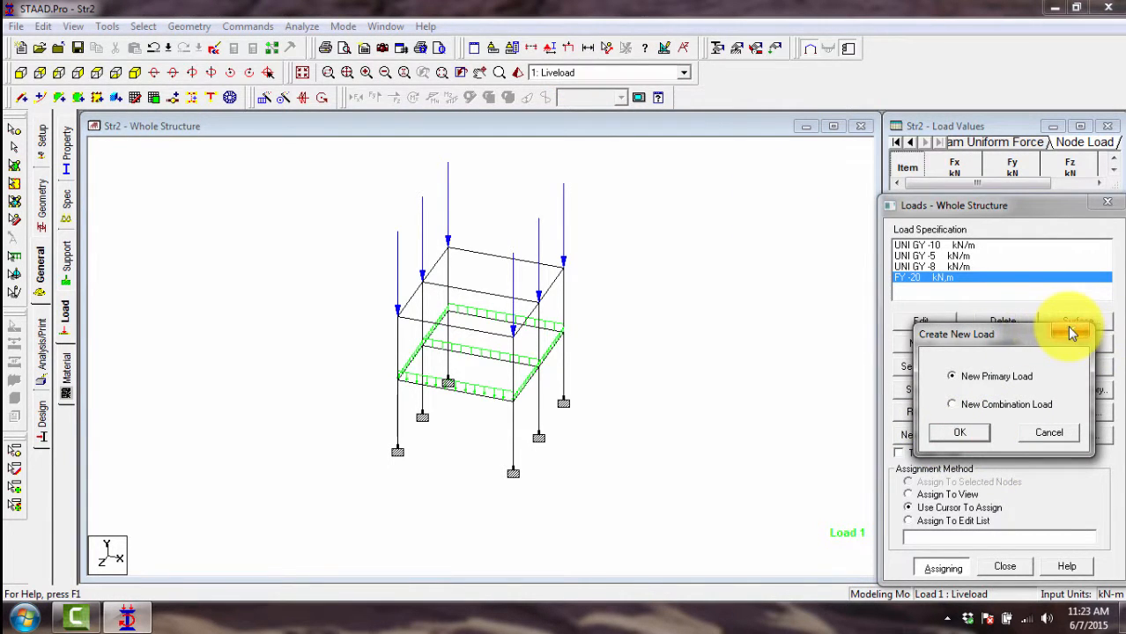
click(1077, 332)
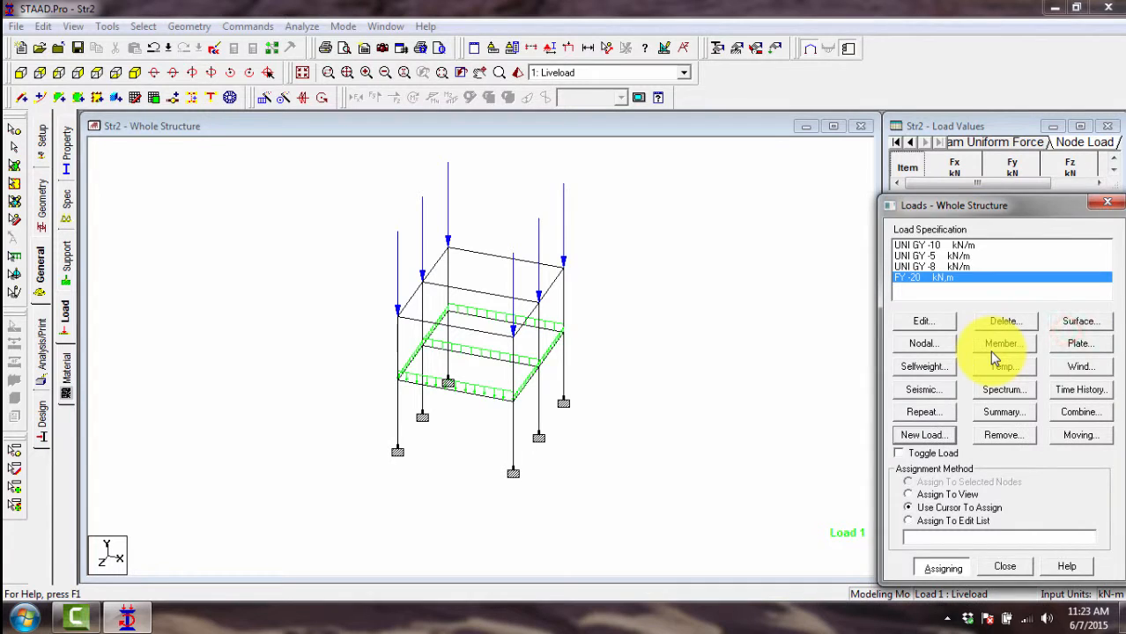
click(938, 436)
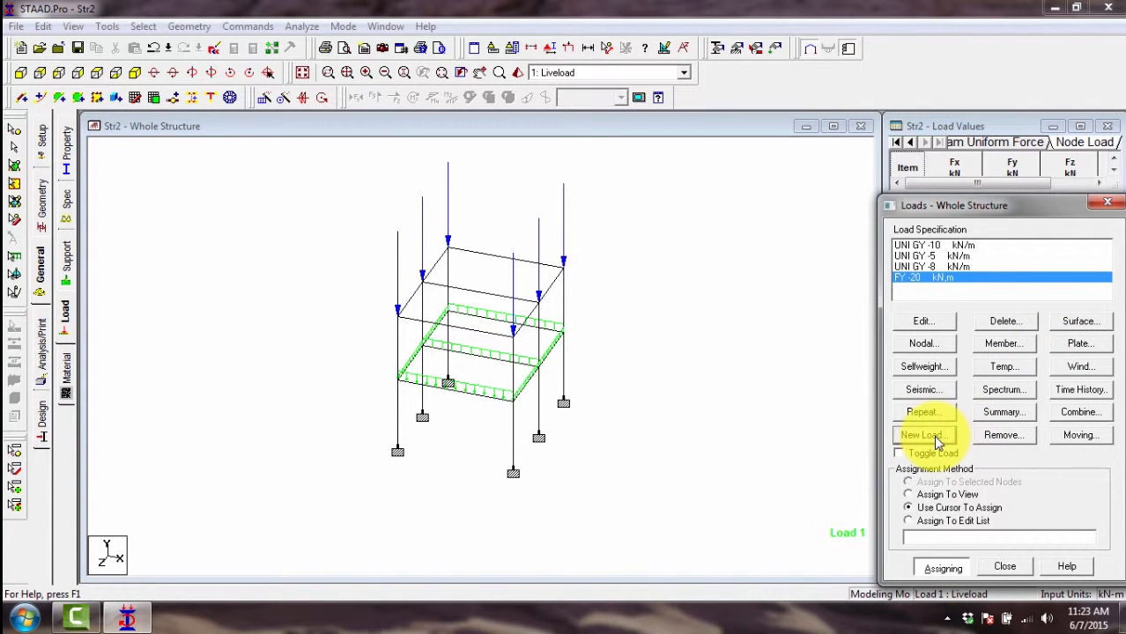
click(938, 438)
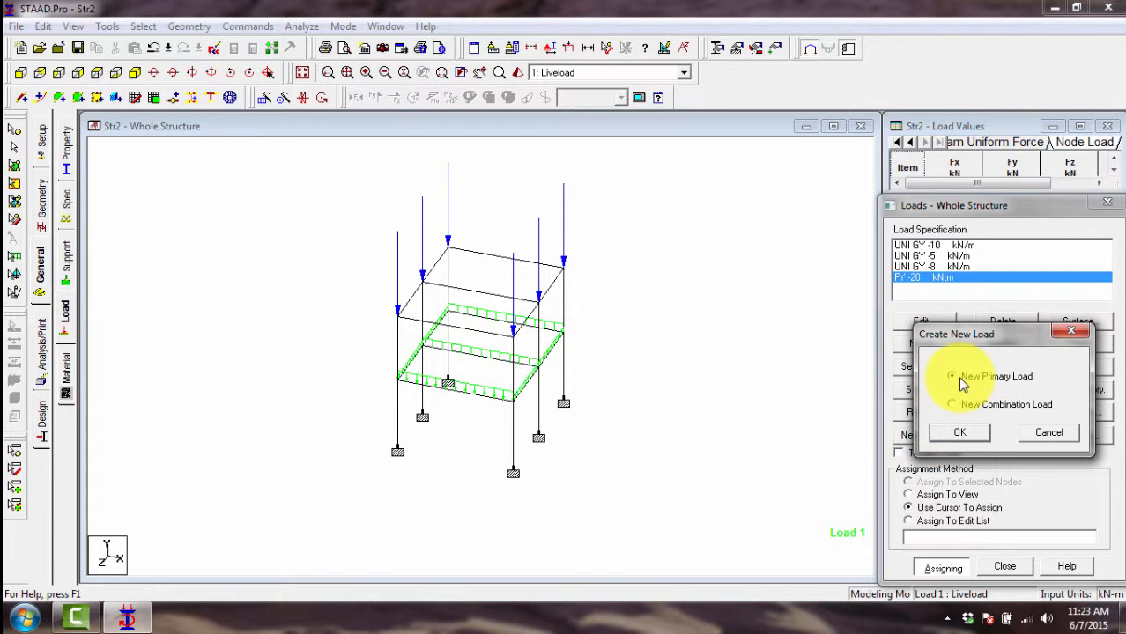
mouse_move(983, 334)
mouse_down()
mouse_move(724, 245)
mouse_move(740, 257)
mouse_up()
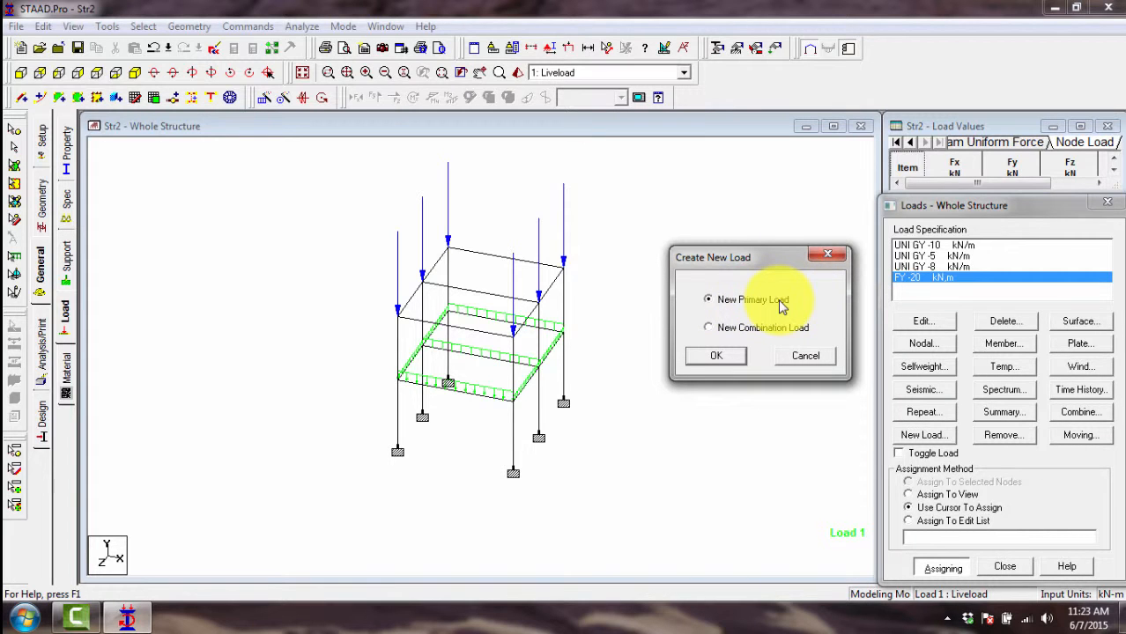
click(731, 357)
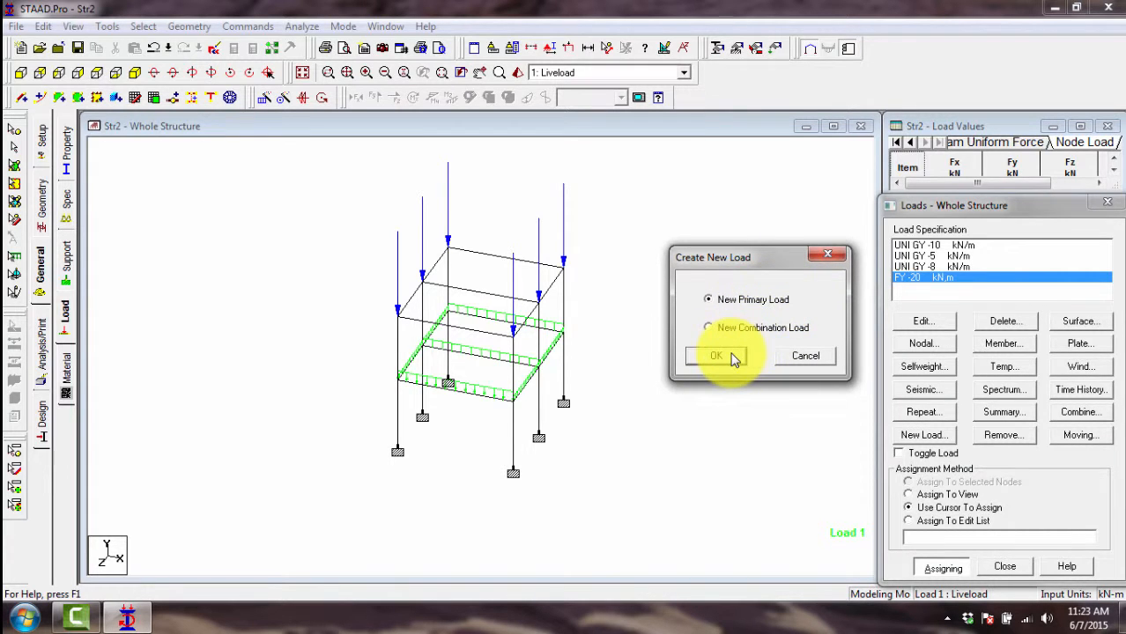
drag(868, 313, 527, 343)
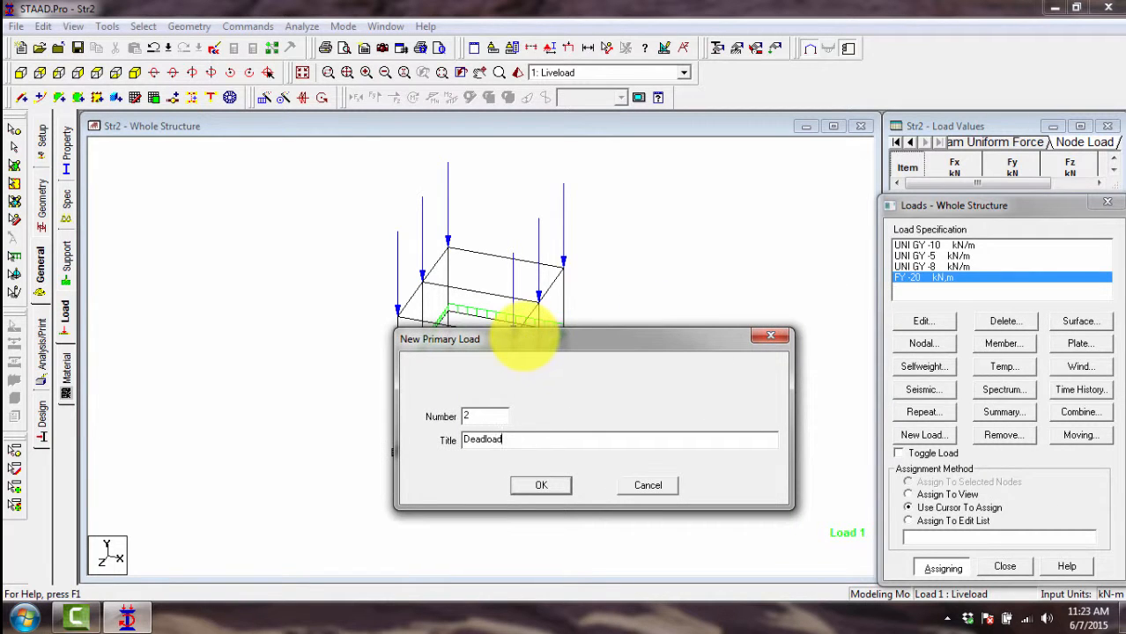
click(540, 484)
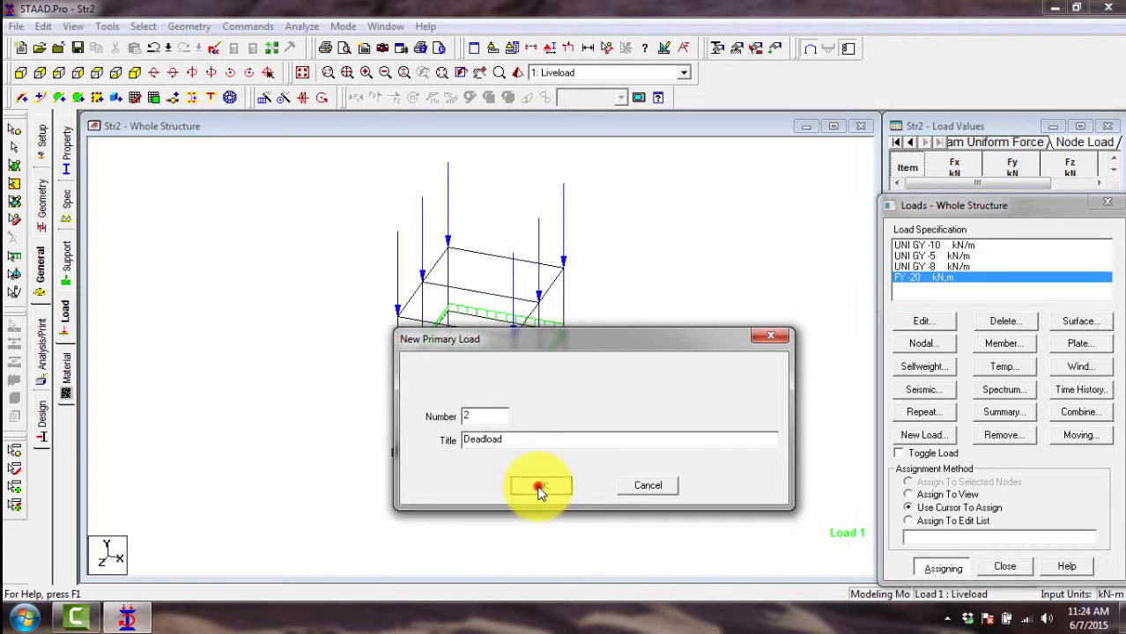
click(539, 488)
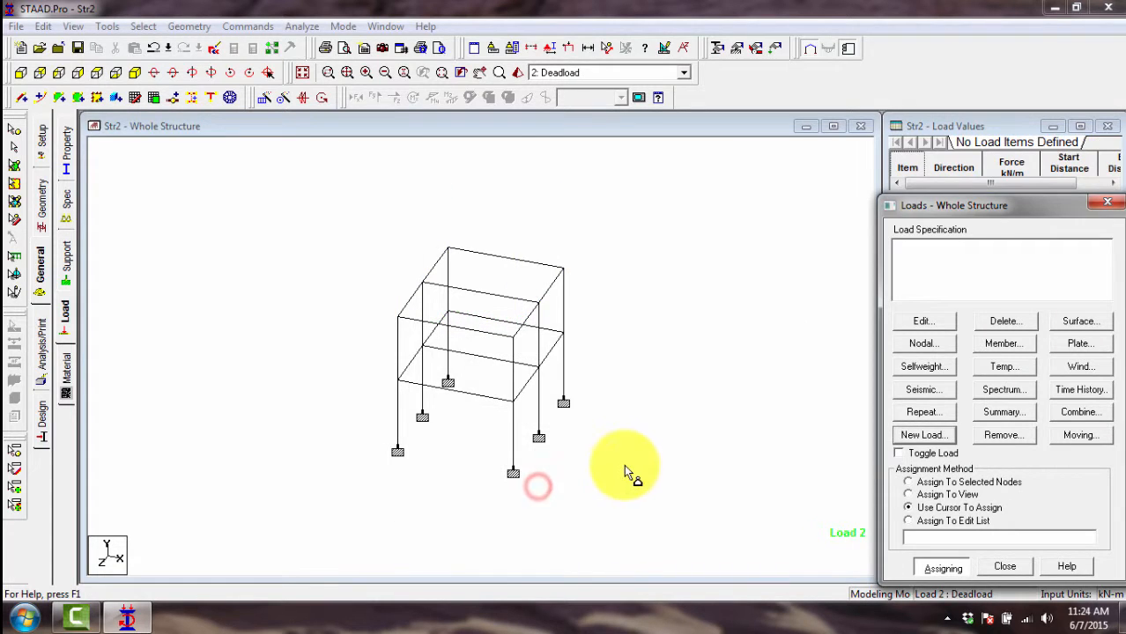
- Define a -5 kN/m uniform force in GY and assign it to the right-side first-floor beams and the upper middle column on that side
click(1002, 343)
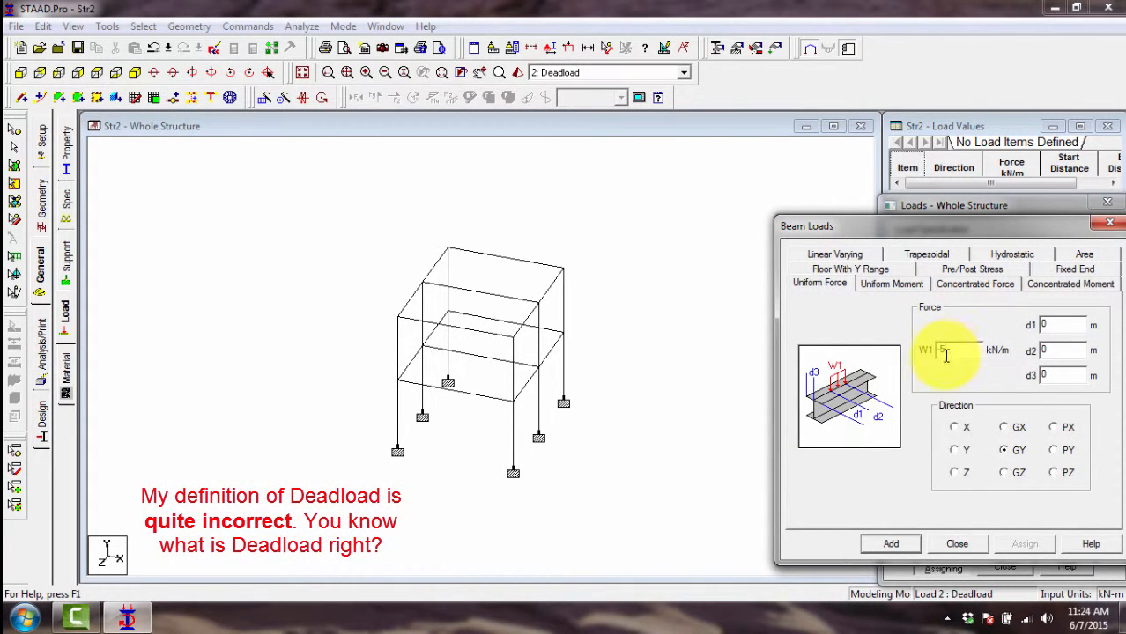
text(-5)
click(890, 543)
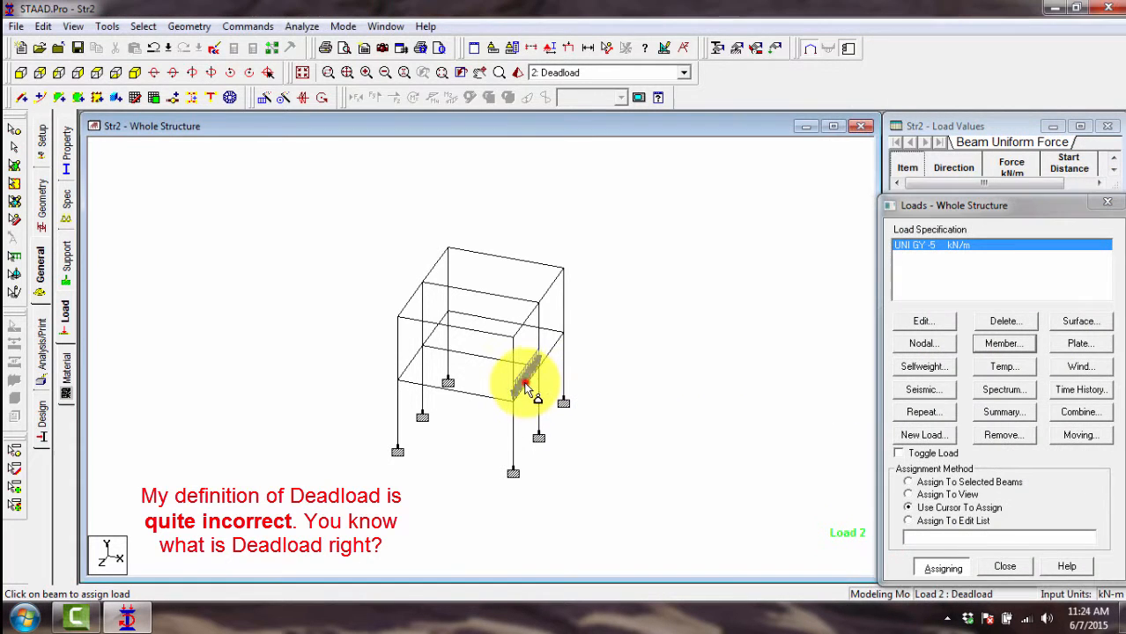
click(525, 387)
click(538, 321)
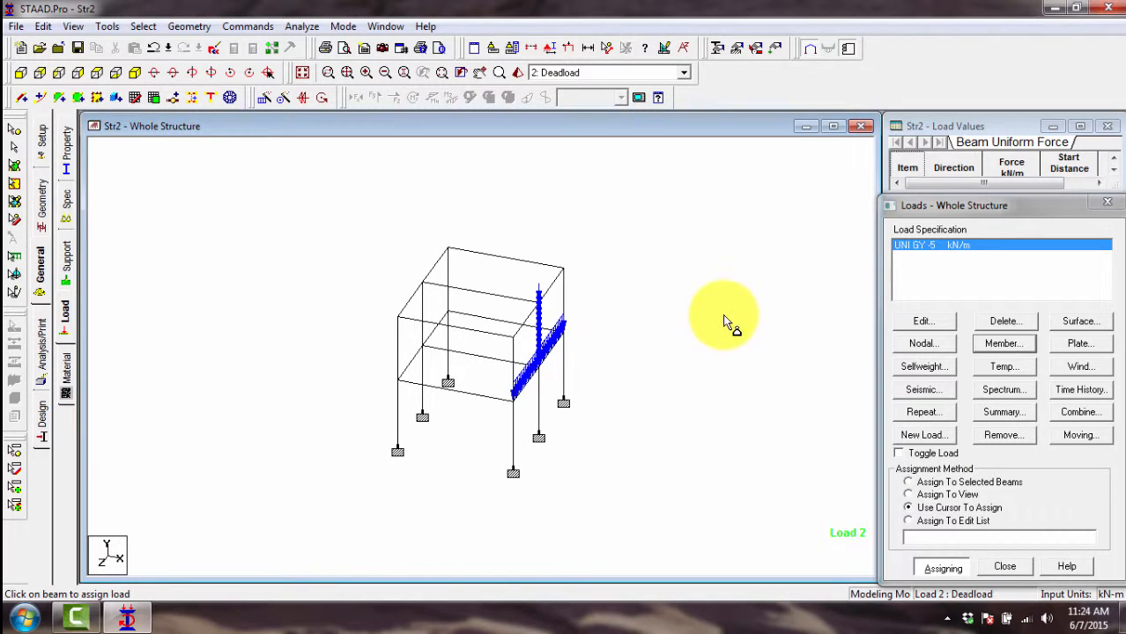
key(Escape)
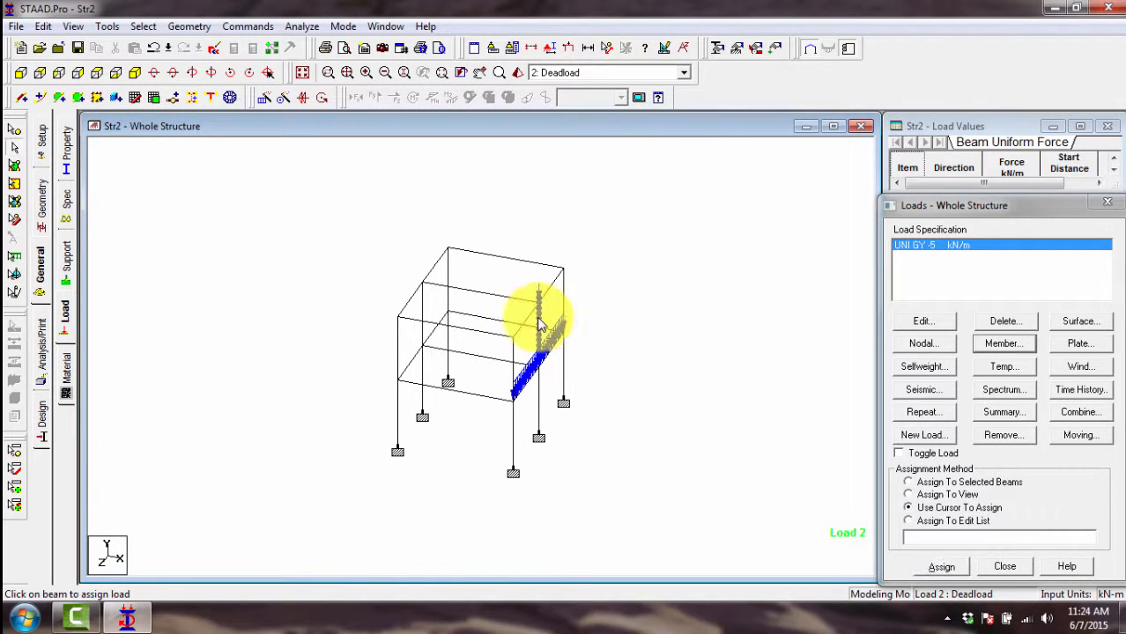
- Delete the -5 kN/m uniform force from the Deadload case's load specification
click(909, 520)
click(950, 520)
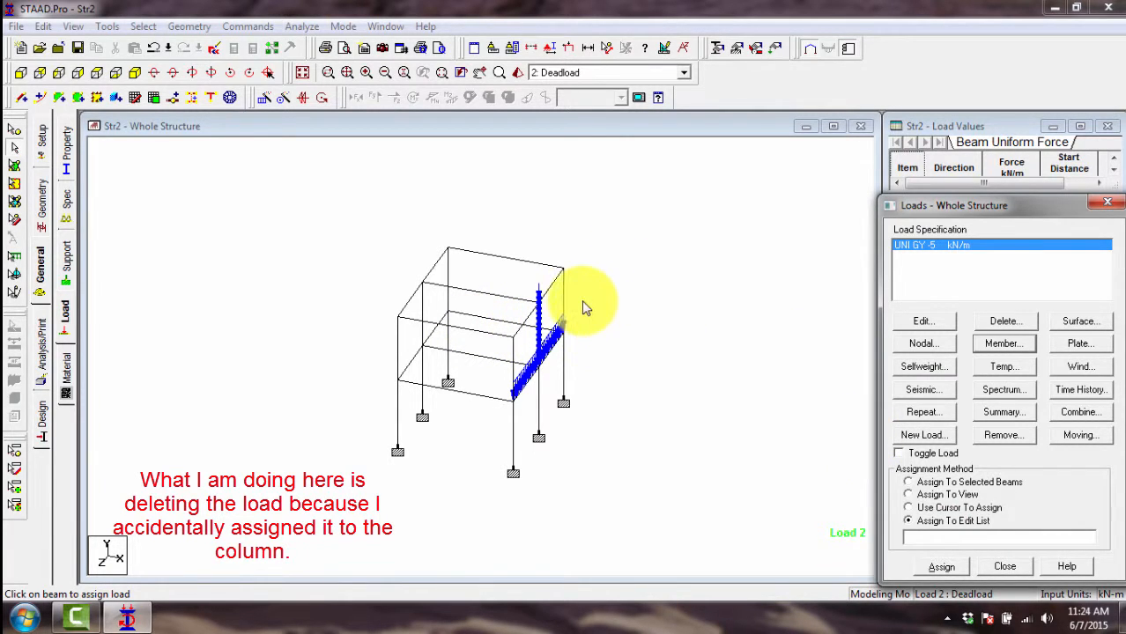
scroll(583, 308, up, 5)
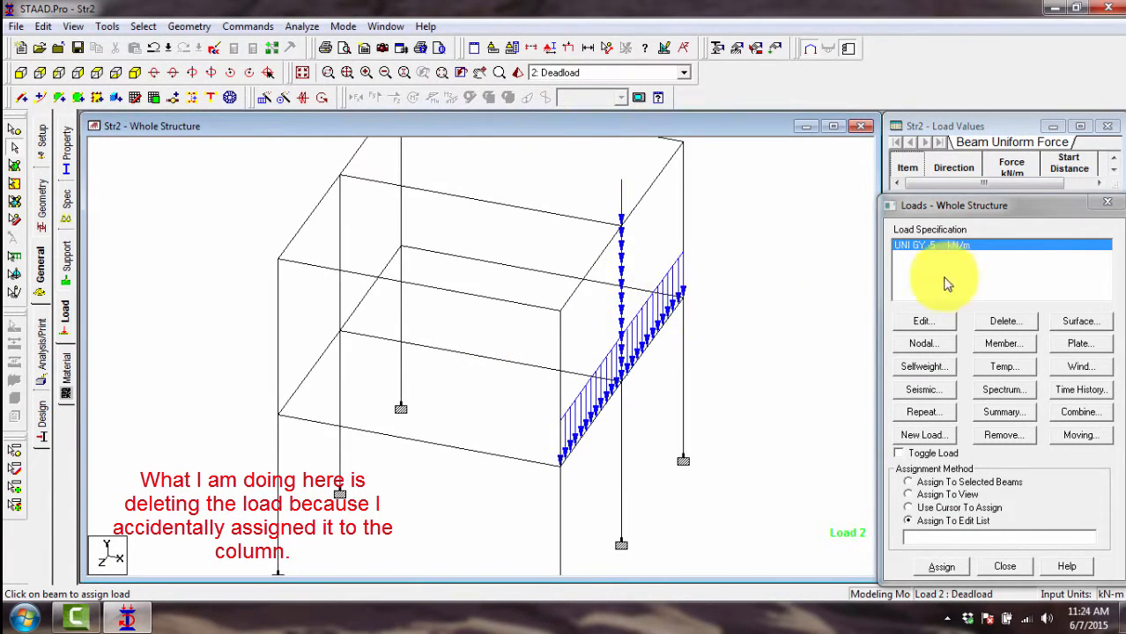
right_click(916, 246)
click(930, 271)
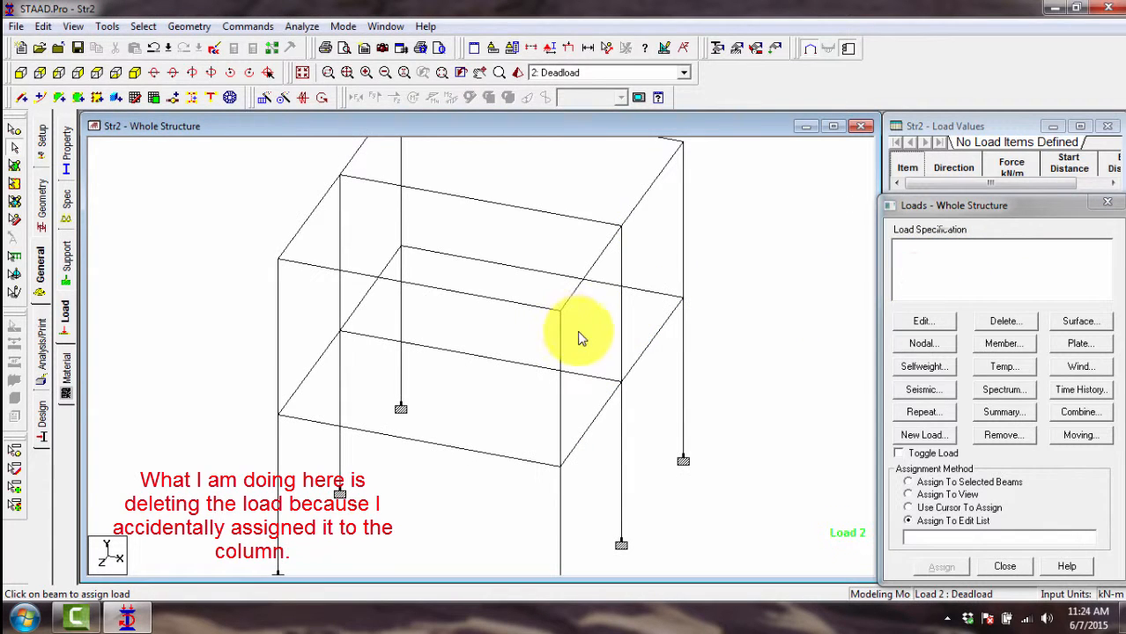
click(624, 322)
scroll(648, 326, down, 2)
click(704, 344)
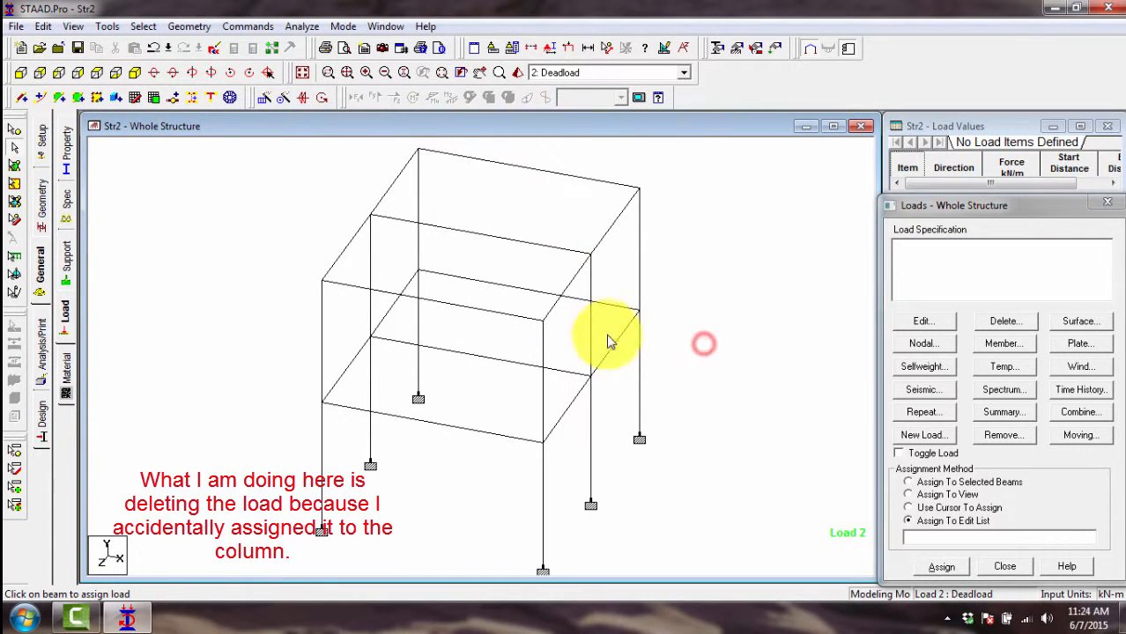
click(995, 344)
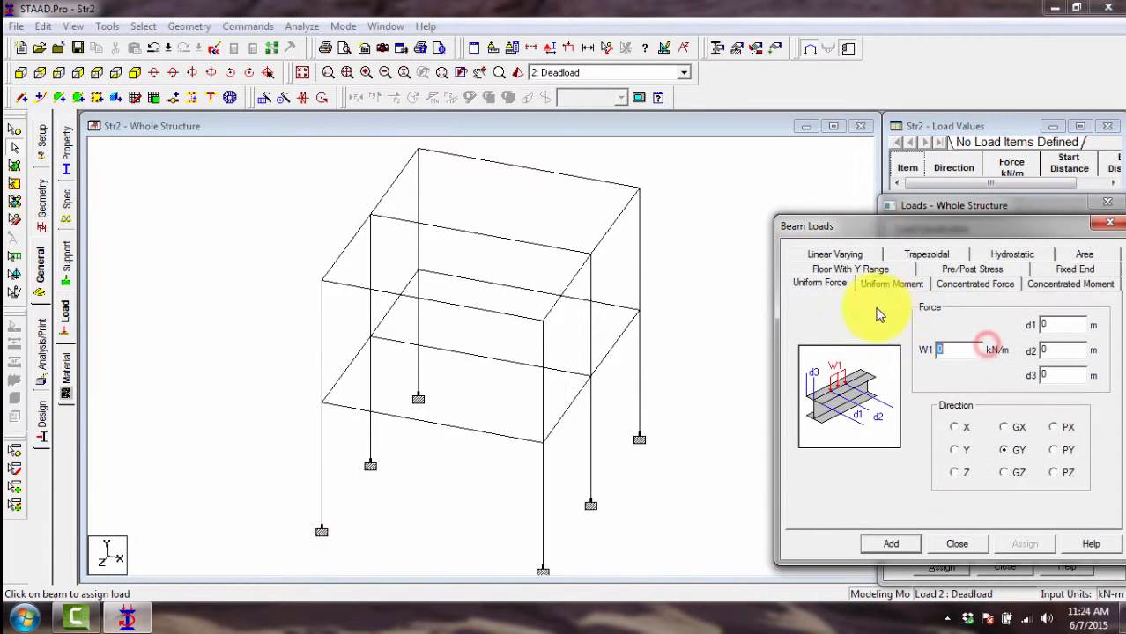
click(613, 334)
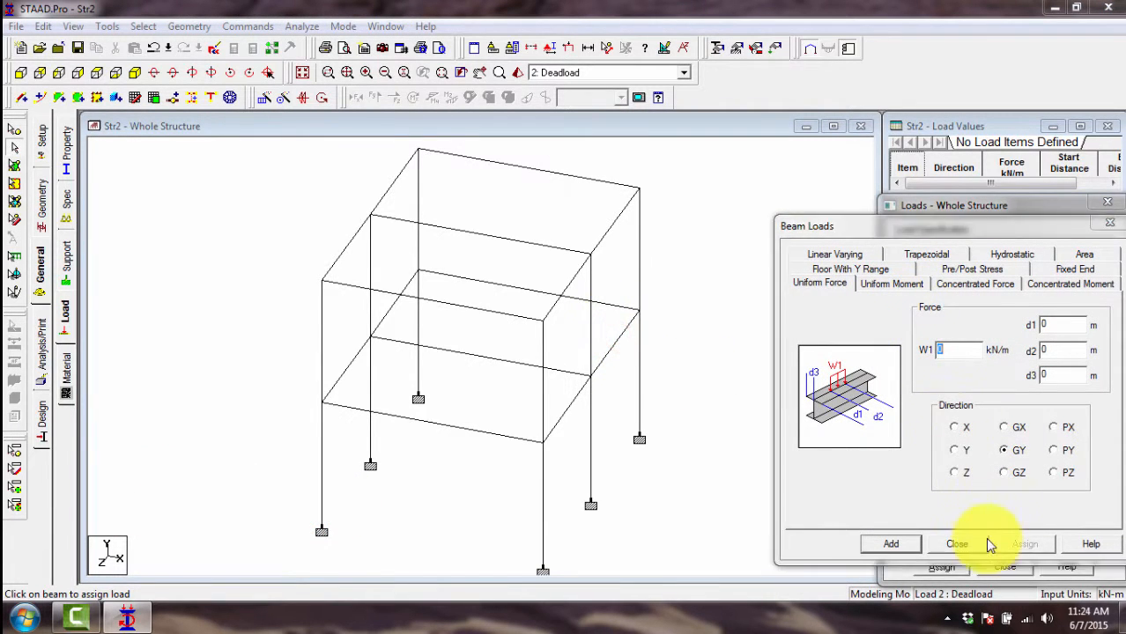
click(957, 543)
- Define a -5 kN/m uniform force in GY and assign it to all first-floor and roof beams, leaving out the columns
click(618, 310)
click(624, 335)
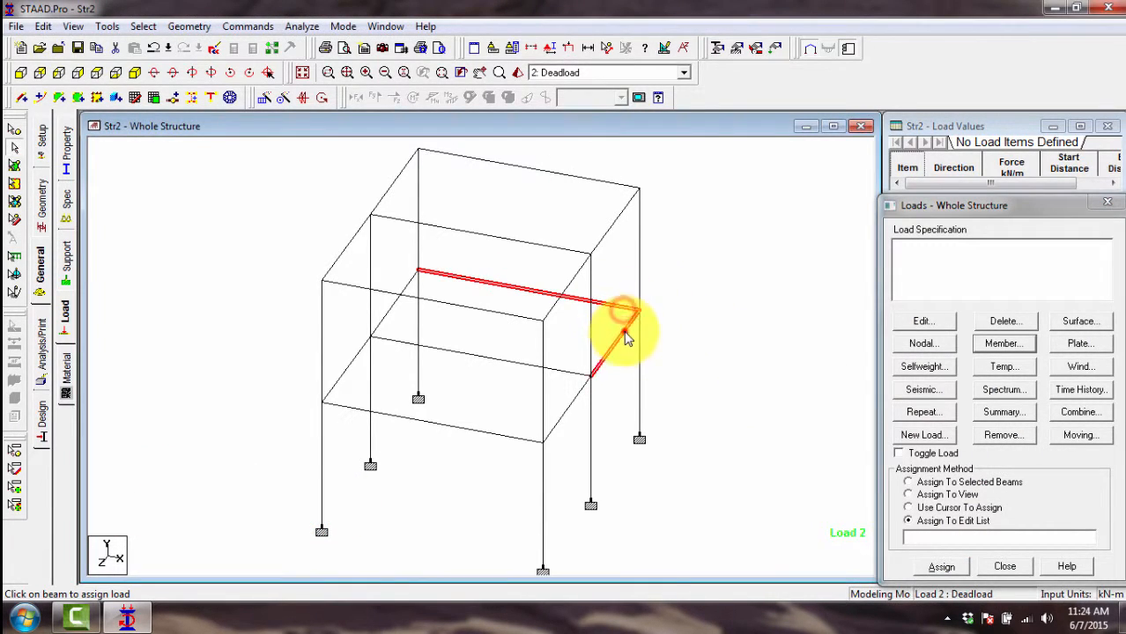
click(573, 408)
click(478, 432)
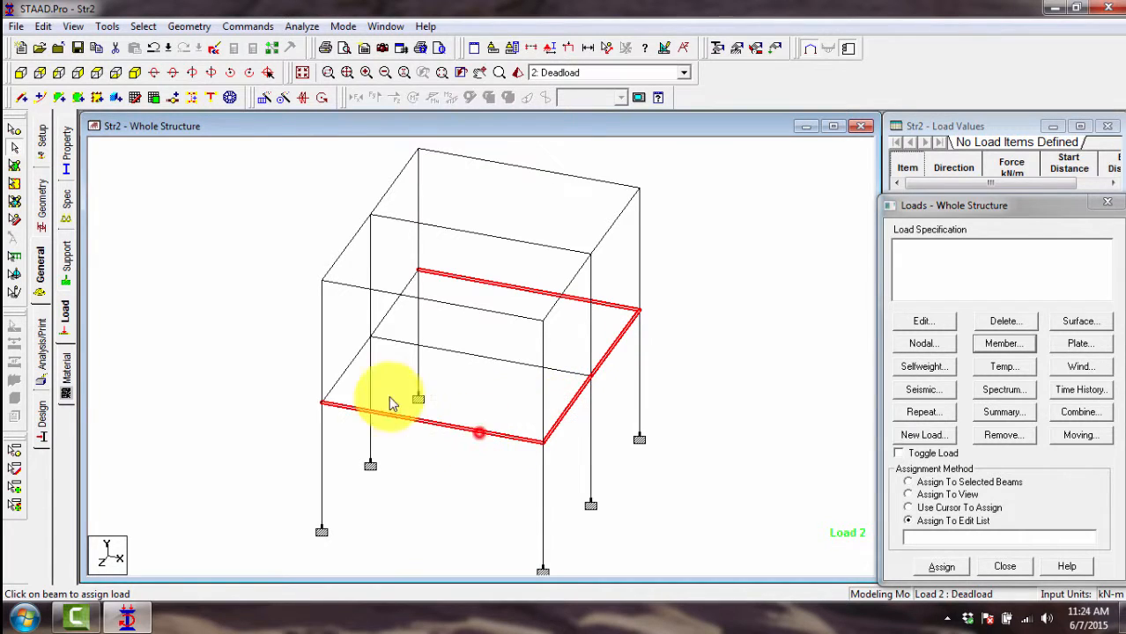
click(341, 379)
click(396, 340)
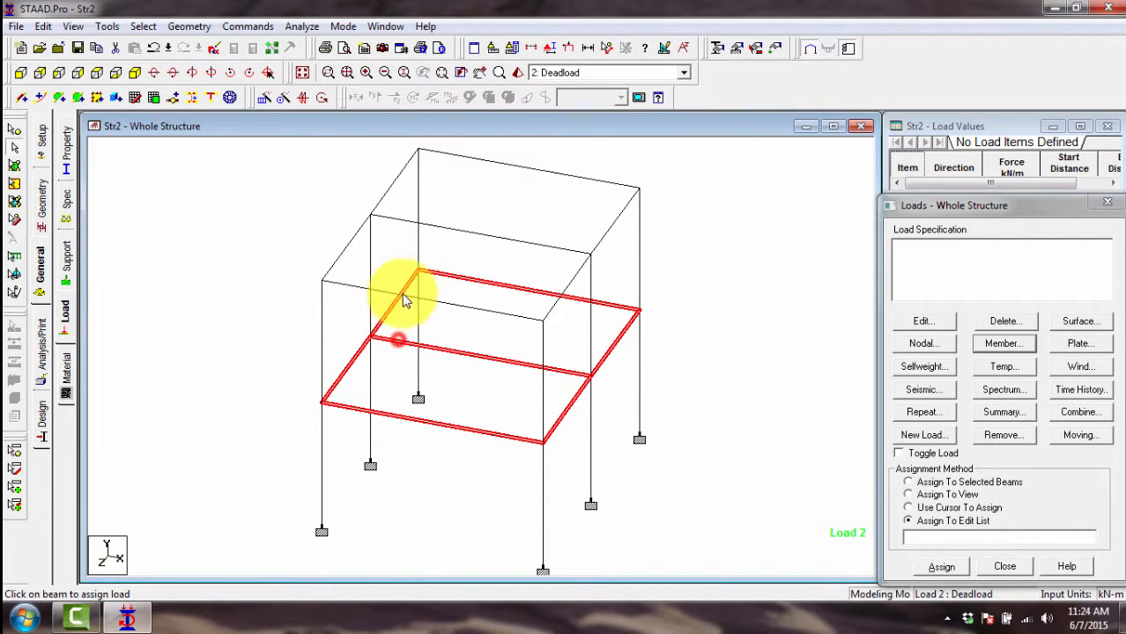
click(329, 257)
click(342, 280)
click(576, 278)
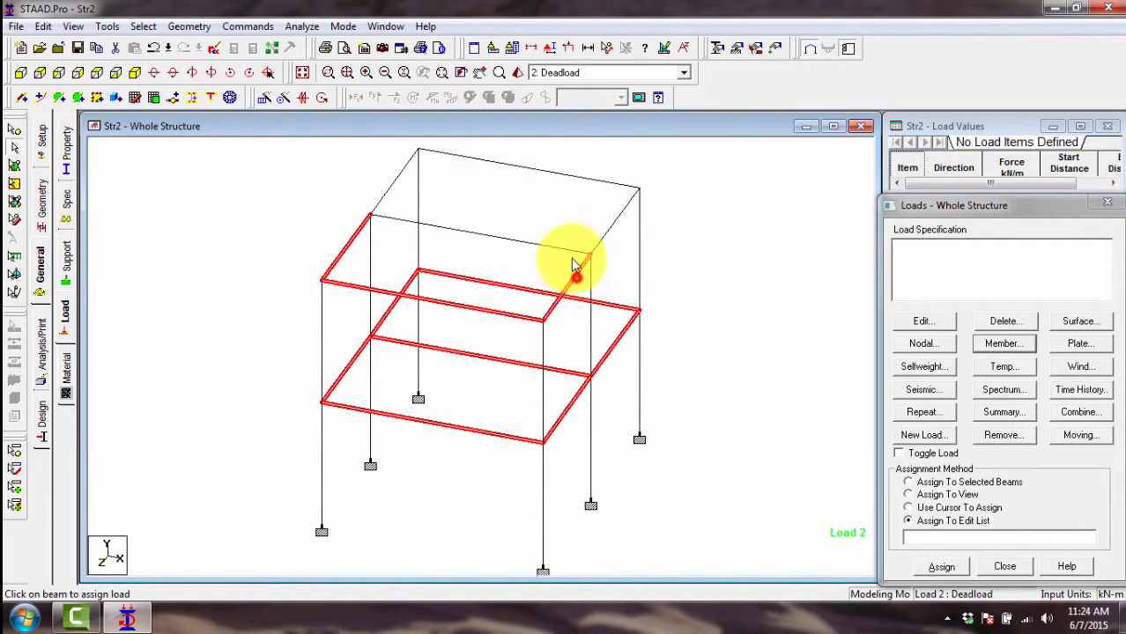
click(571, 253)
click(606, 236)
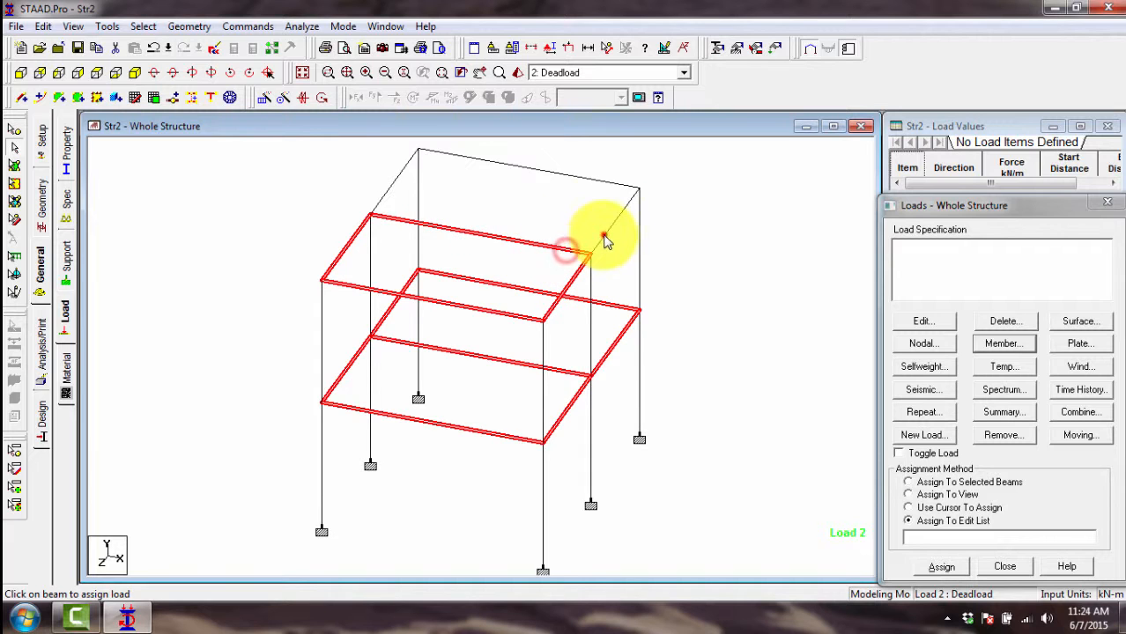
click(592, 177)
click(396, 182)
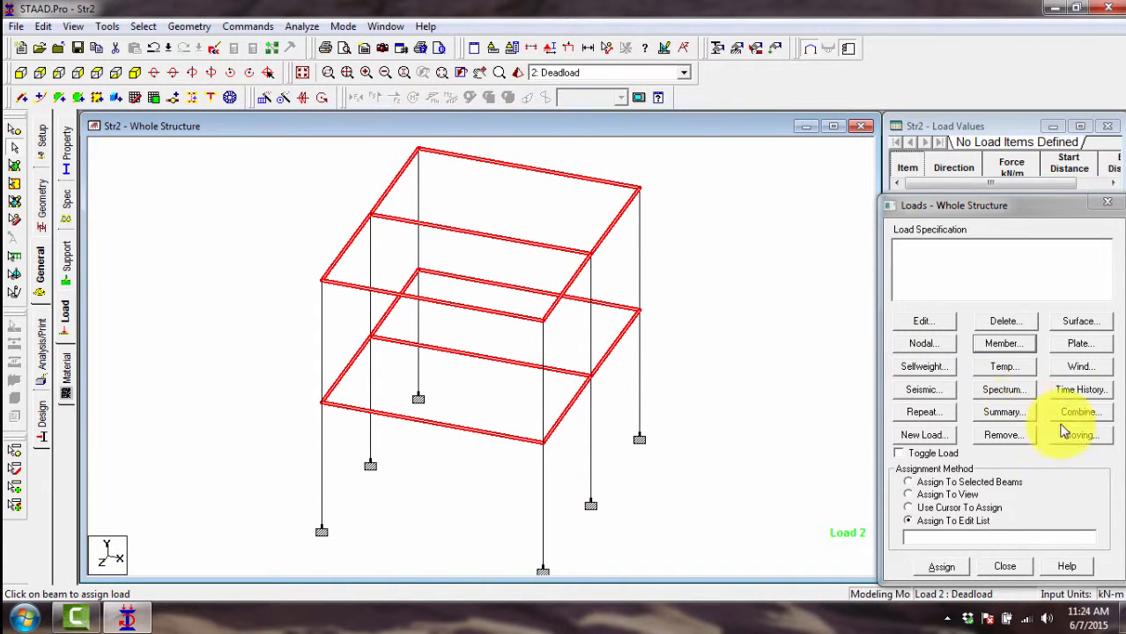
click(1004, 343)
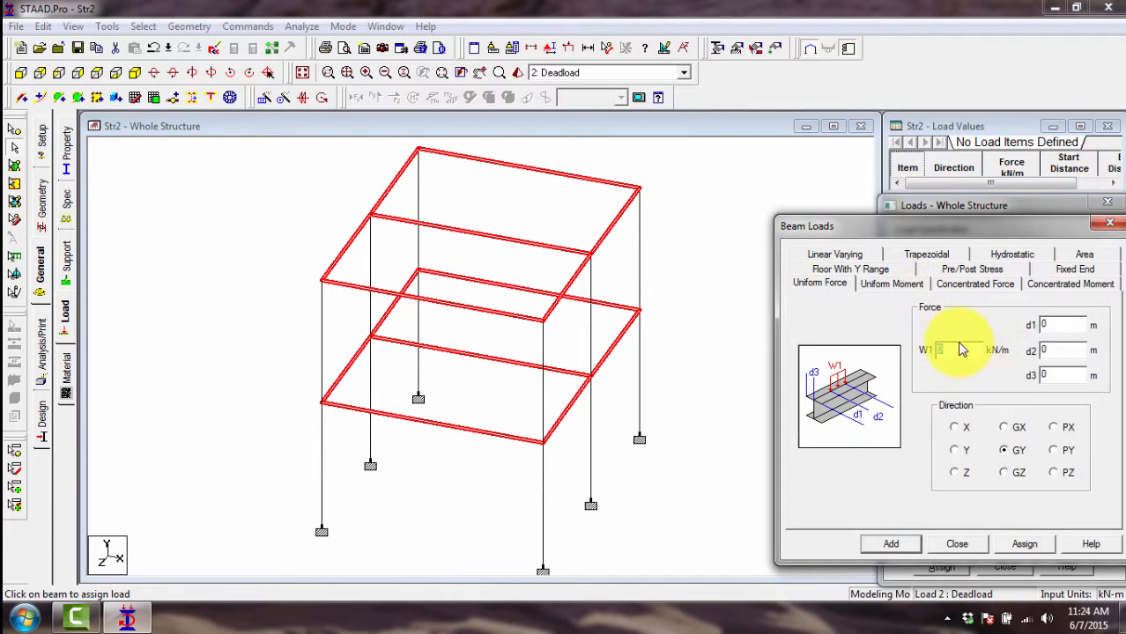
text(-5)
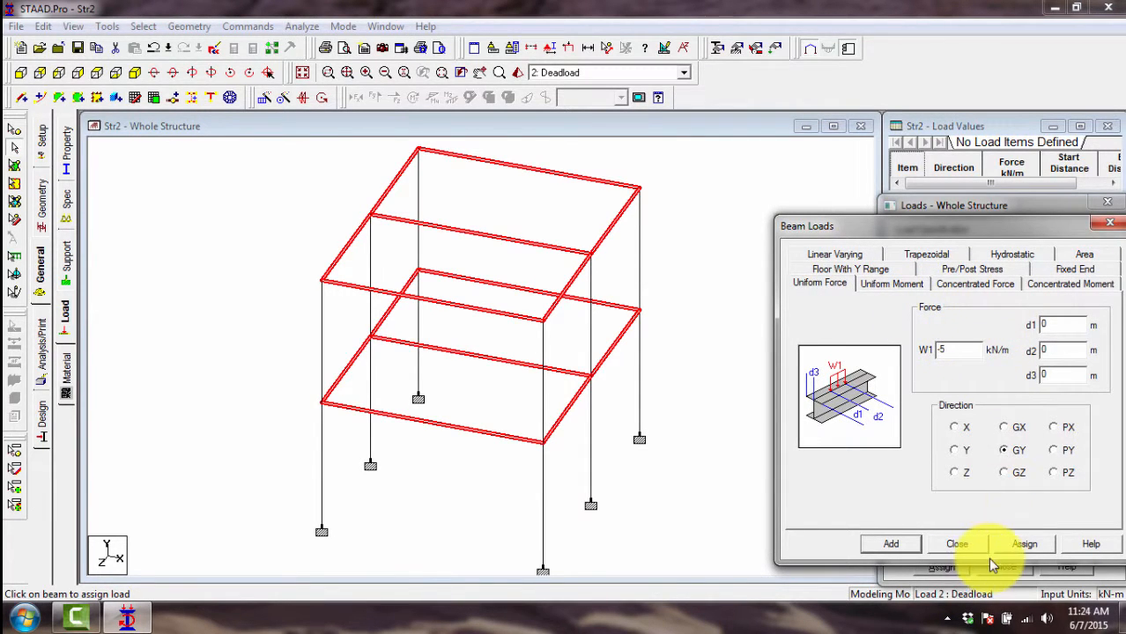
click(1026, 544)
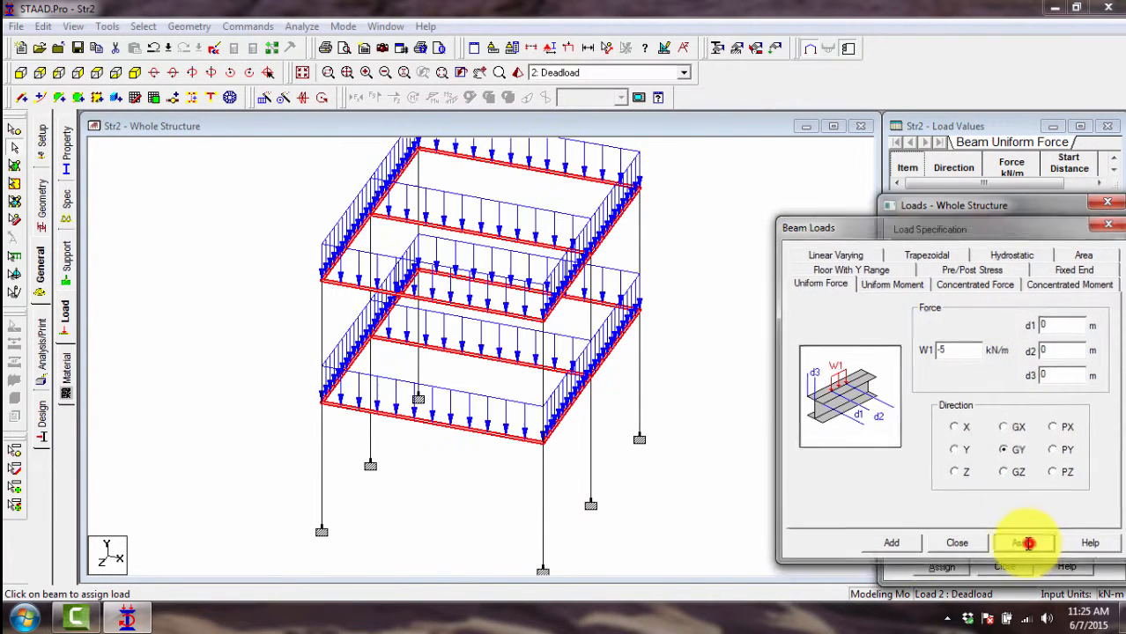
click(709, 421)
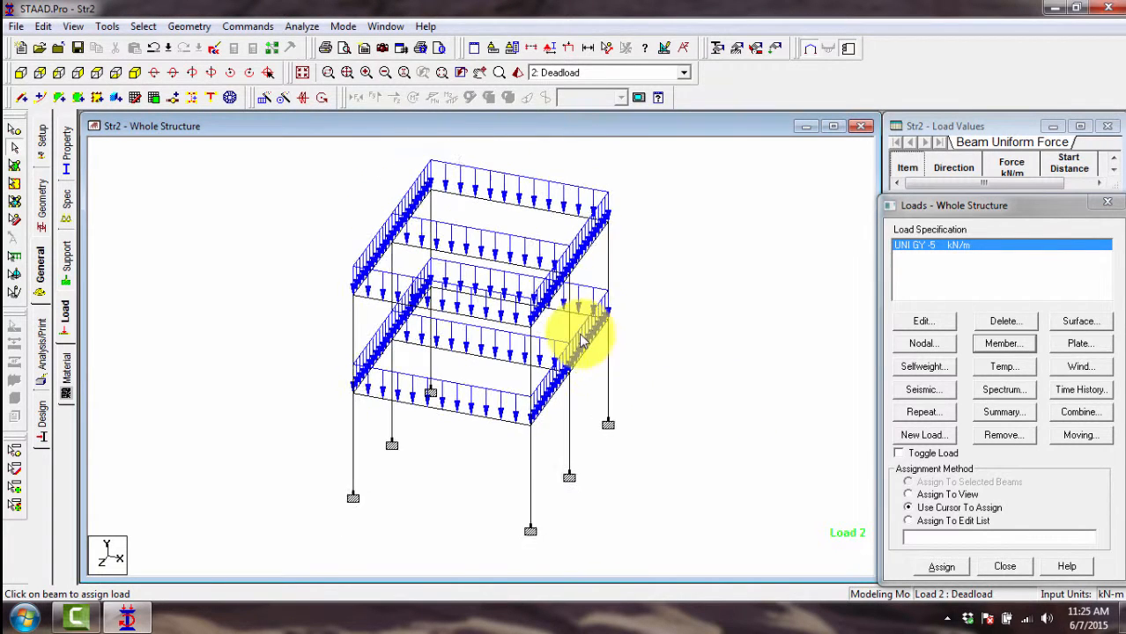
- Display the Liveload case's loads on the frame, and return to the Deadload case
click(592, 74)
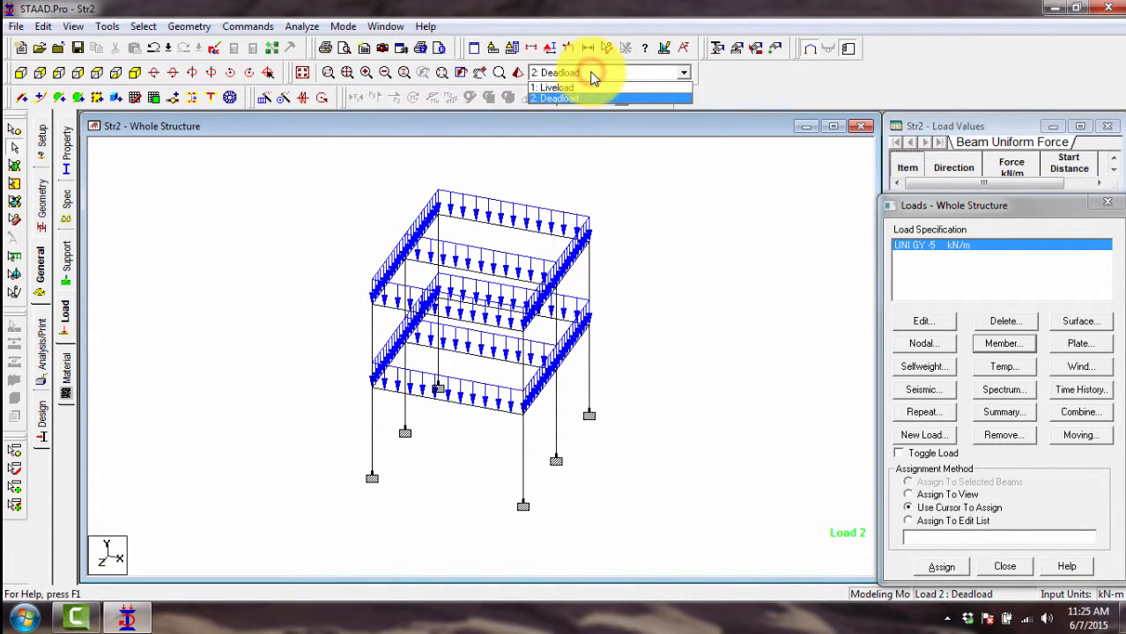
click(584, 87)
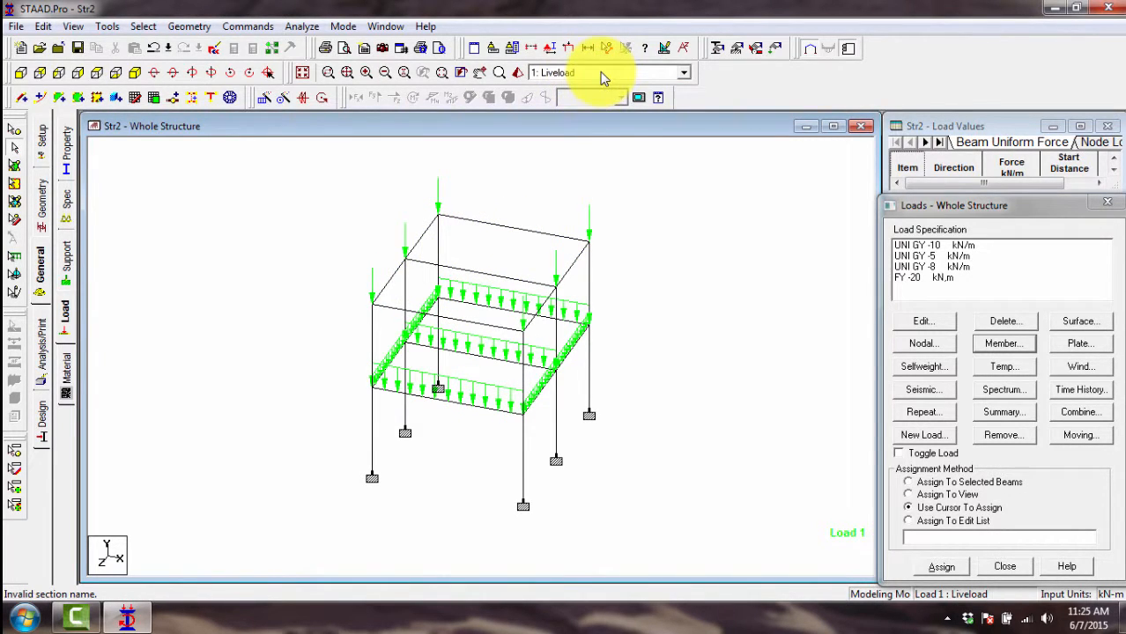
click(602, 78)
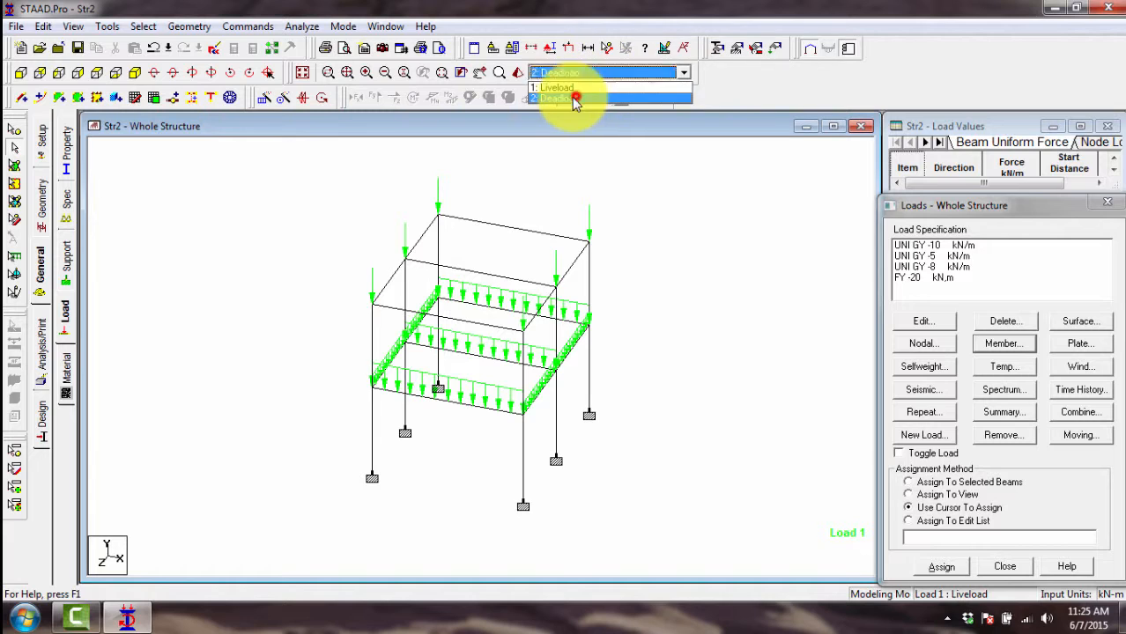
click(575, 99)
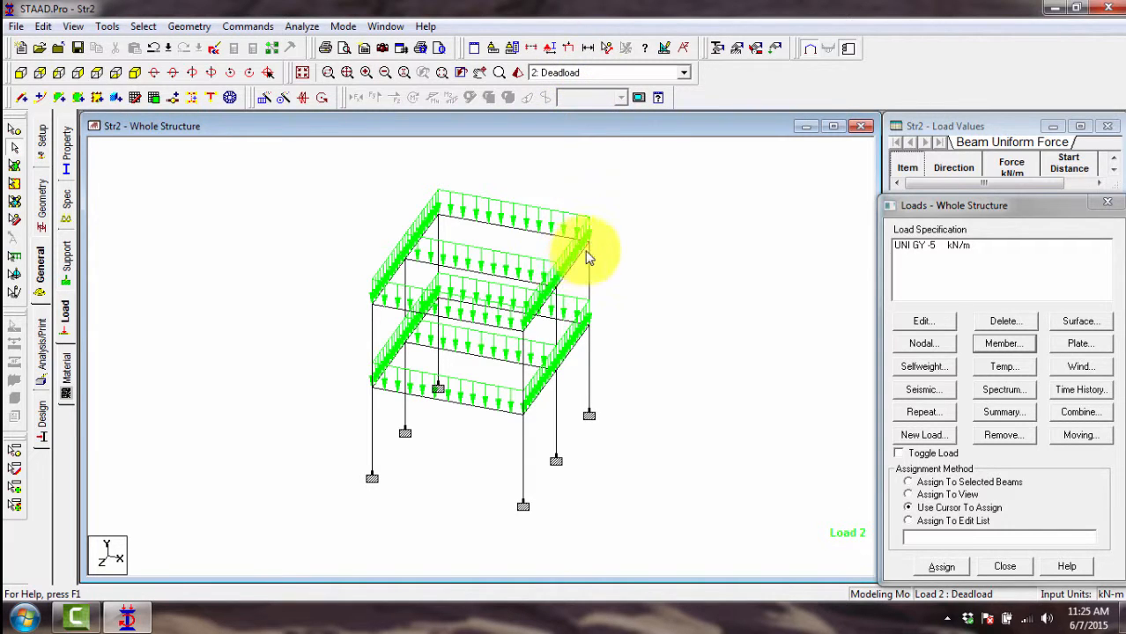
click(531, 230)
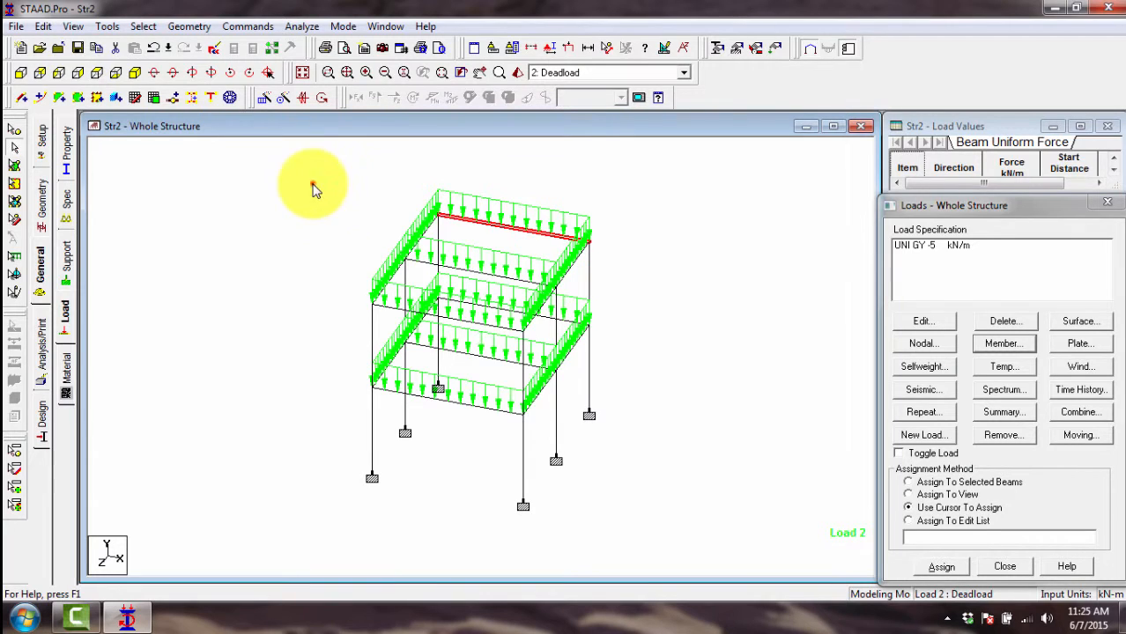
drag(315, 189, 650, 525)
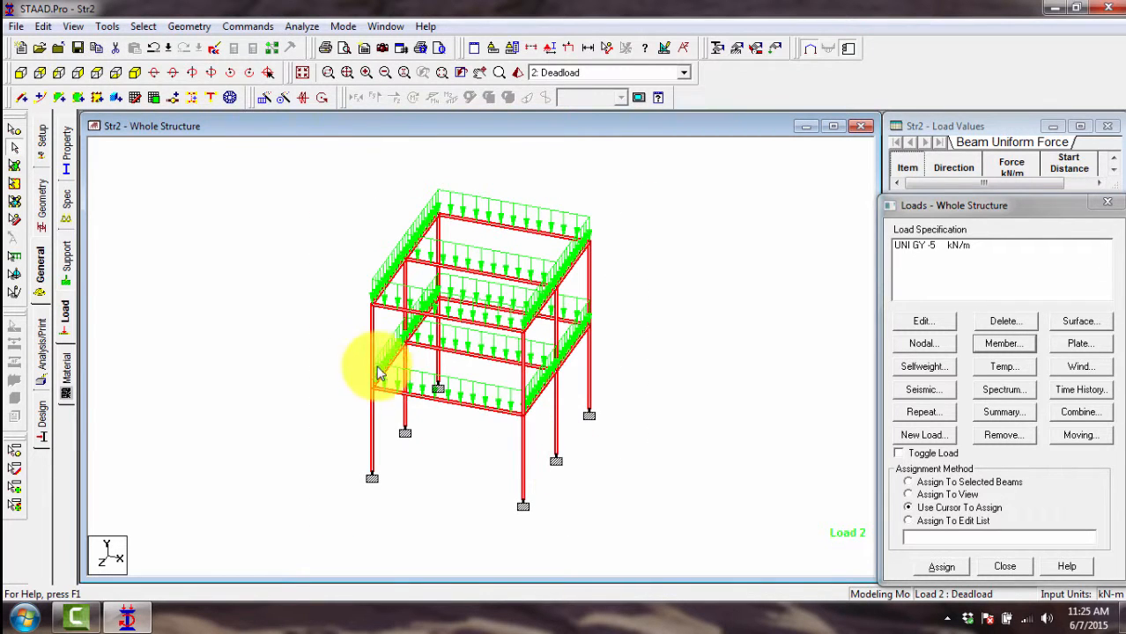
click(435, 396)
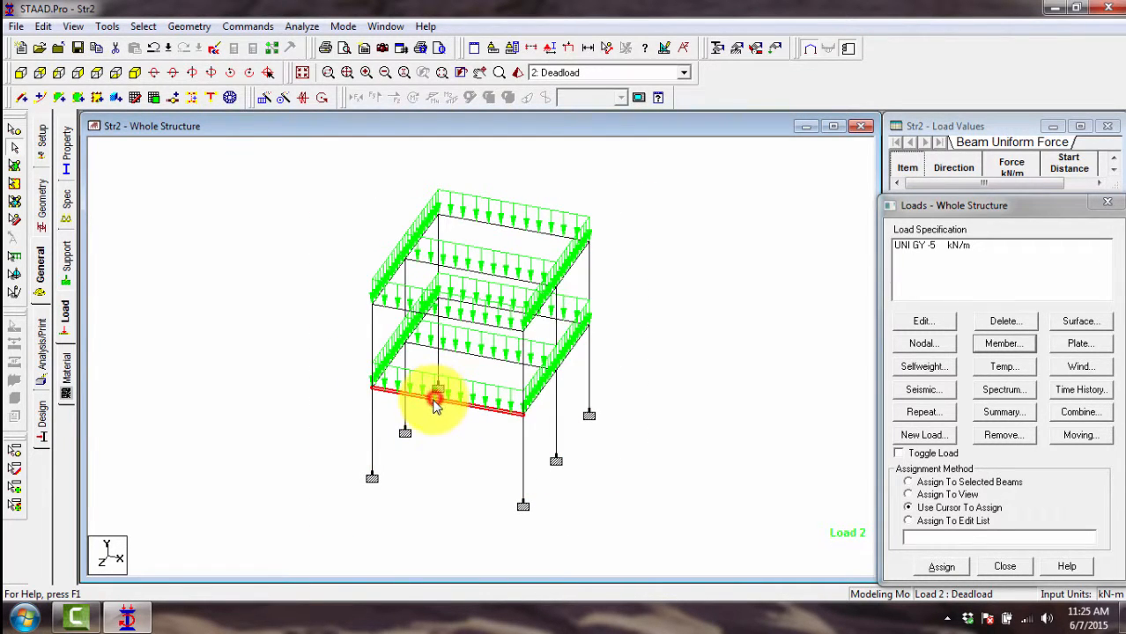
click(371, 402)
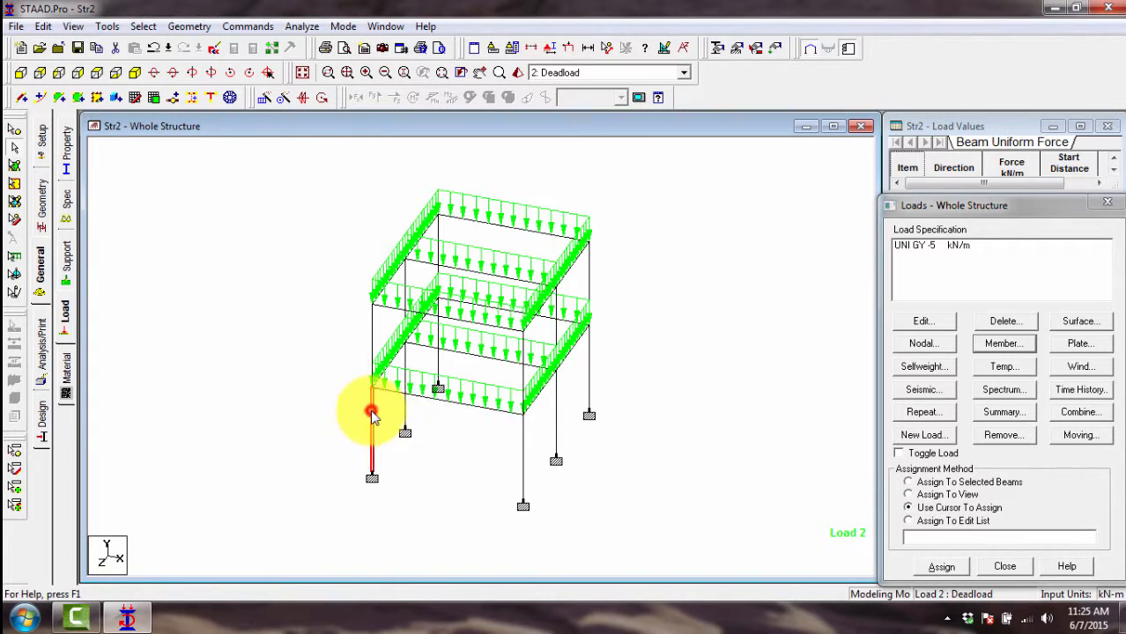
click(373, 342)
click(438, 394)
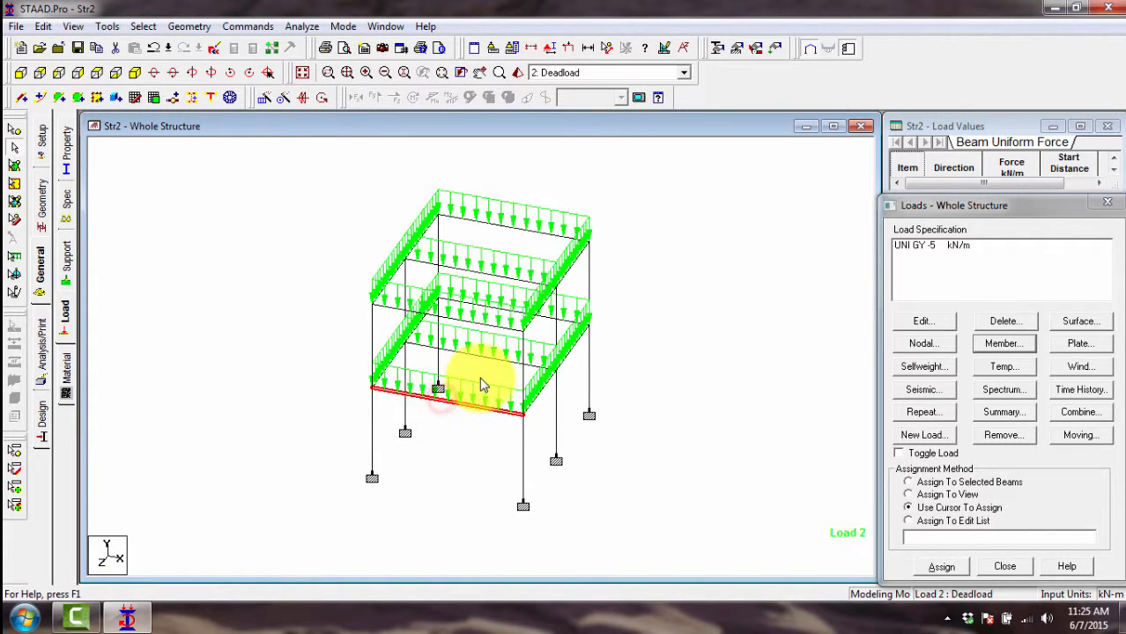
click(482, 378)
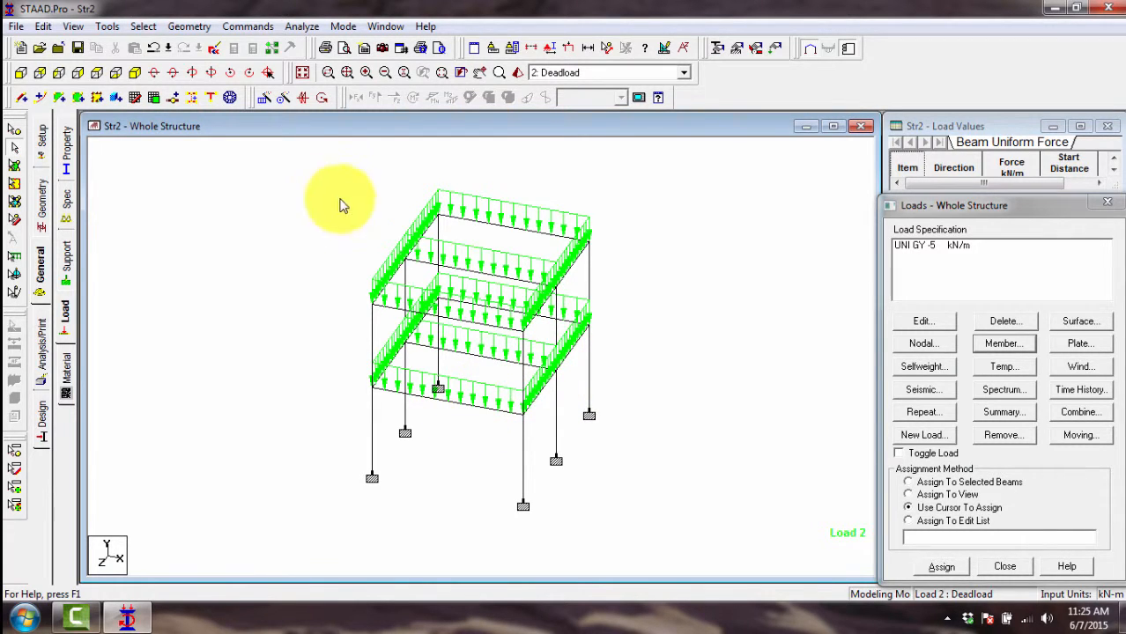
drag(306, 183, 650, 530)
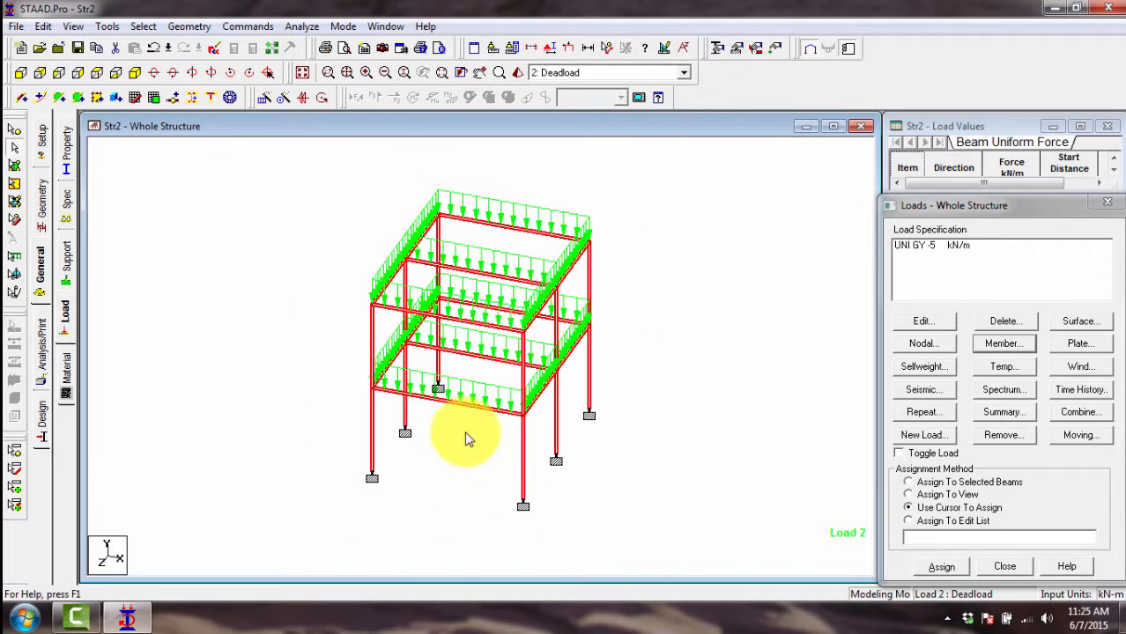
click(645, 261)
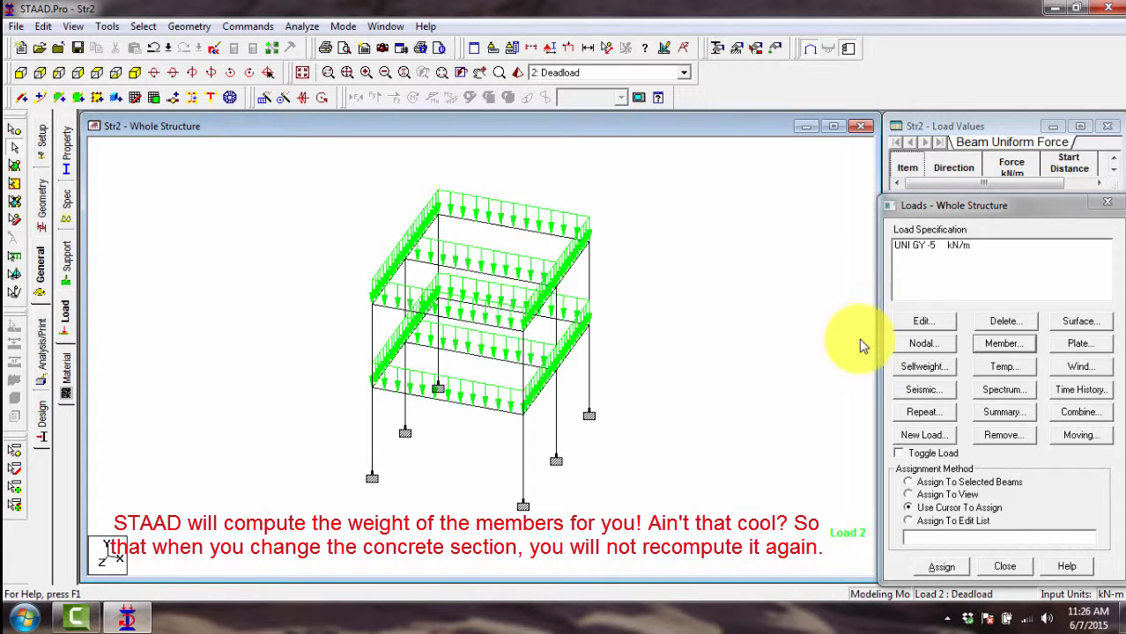
- Add a selfweight load in the Y direction with factor -1 to the Deadload case
click(916, 367)
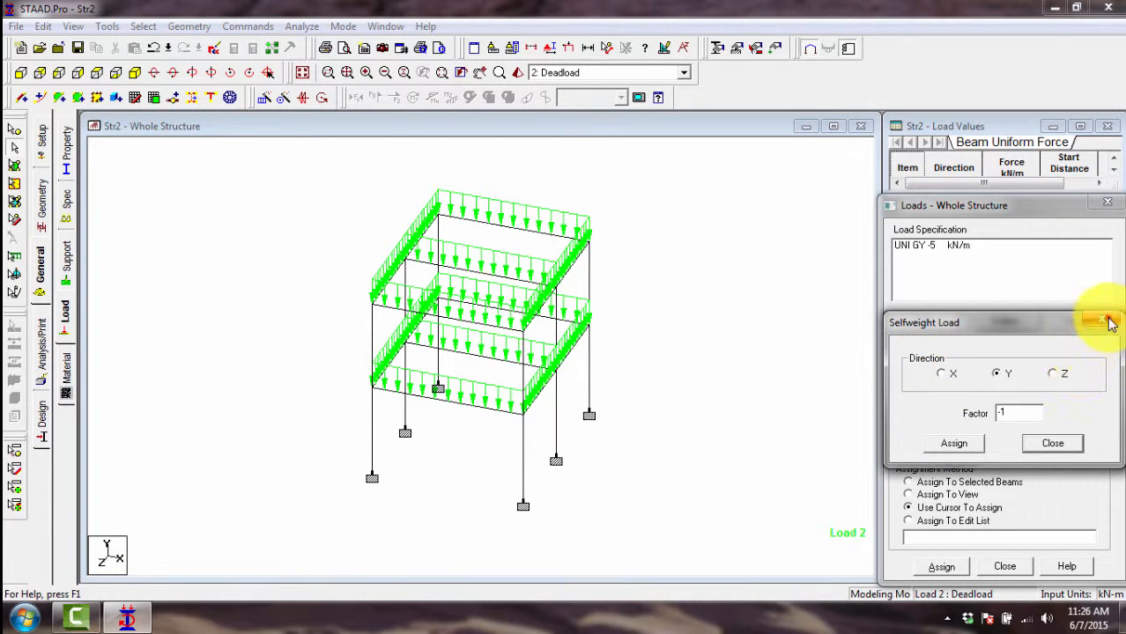
click(1110, 323)
click(923, 367)
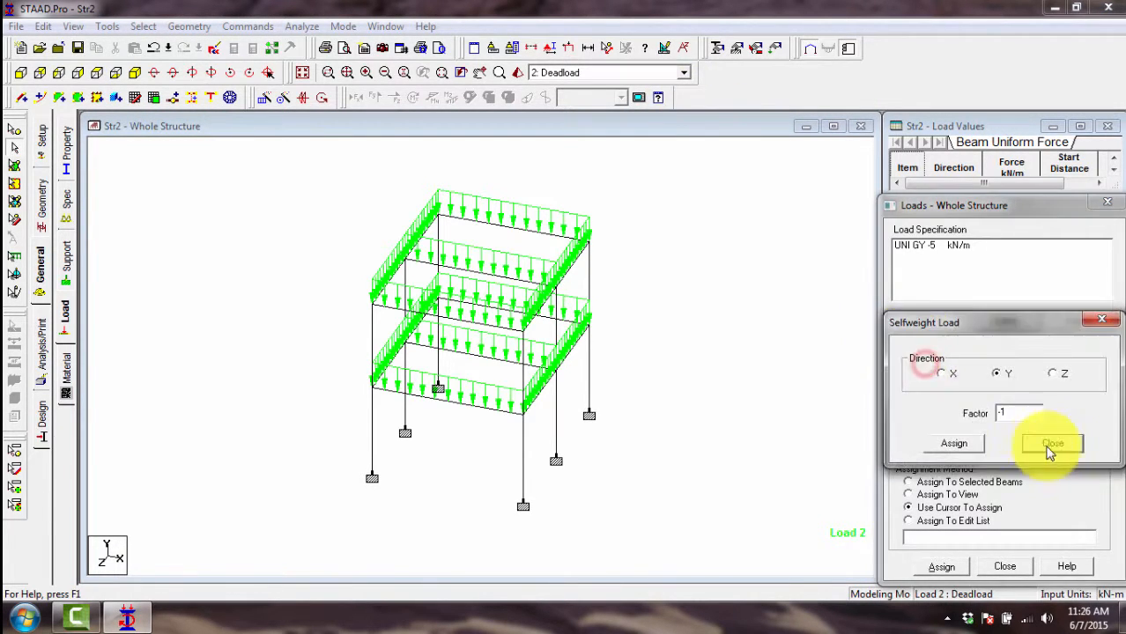
drag(1011, 411, 988, 411)
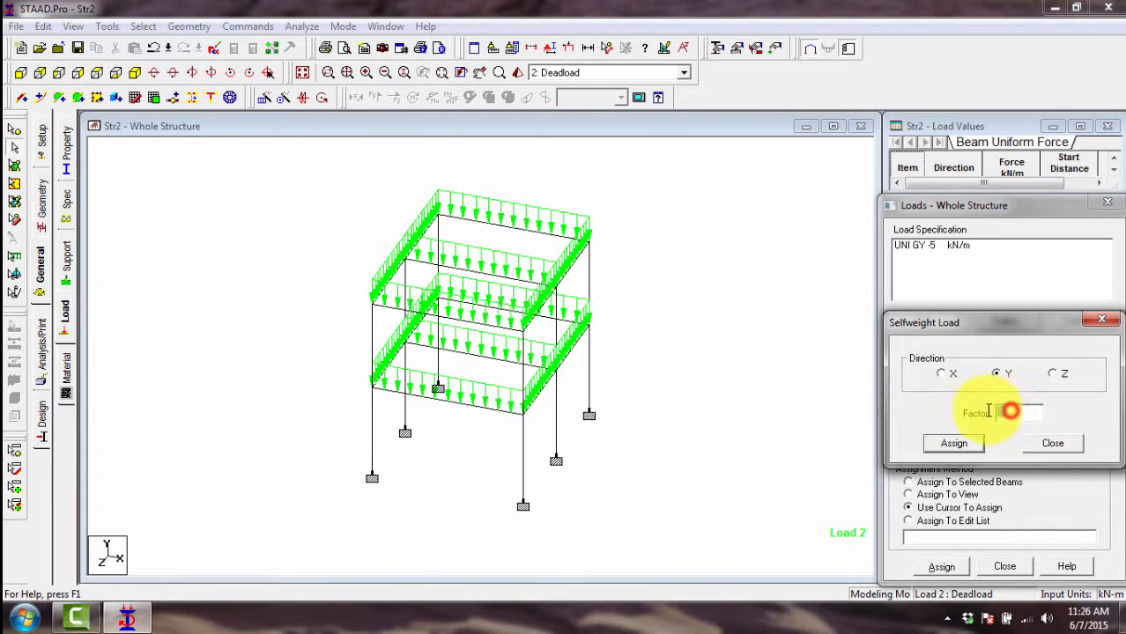
click(1020, 408)
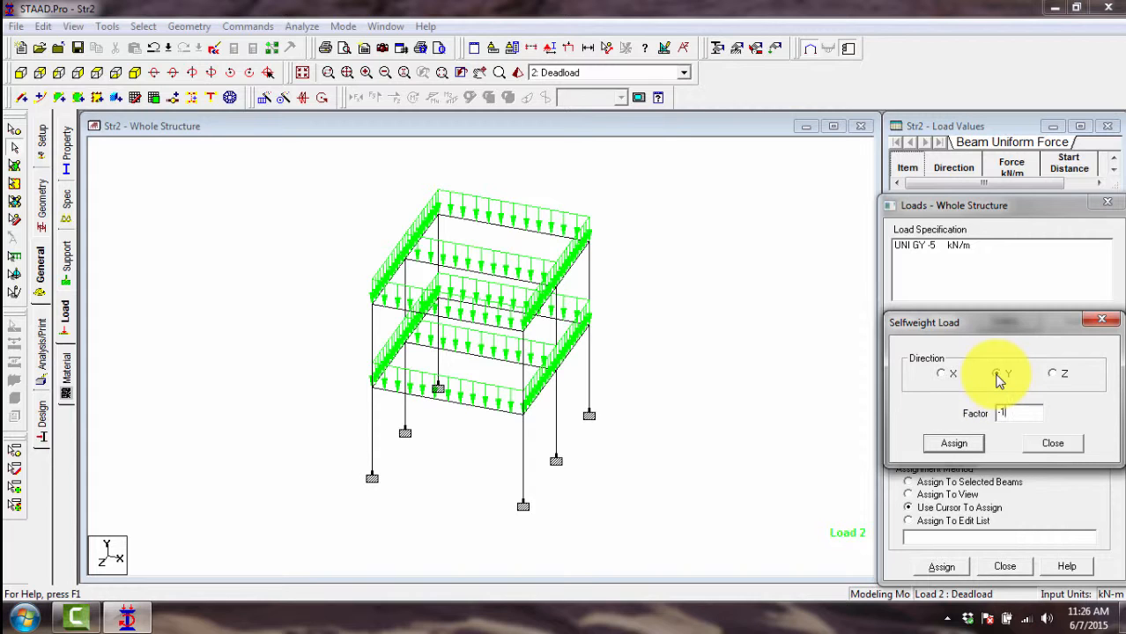
double_click(1006, 414)
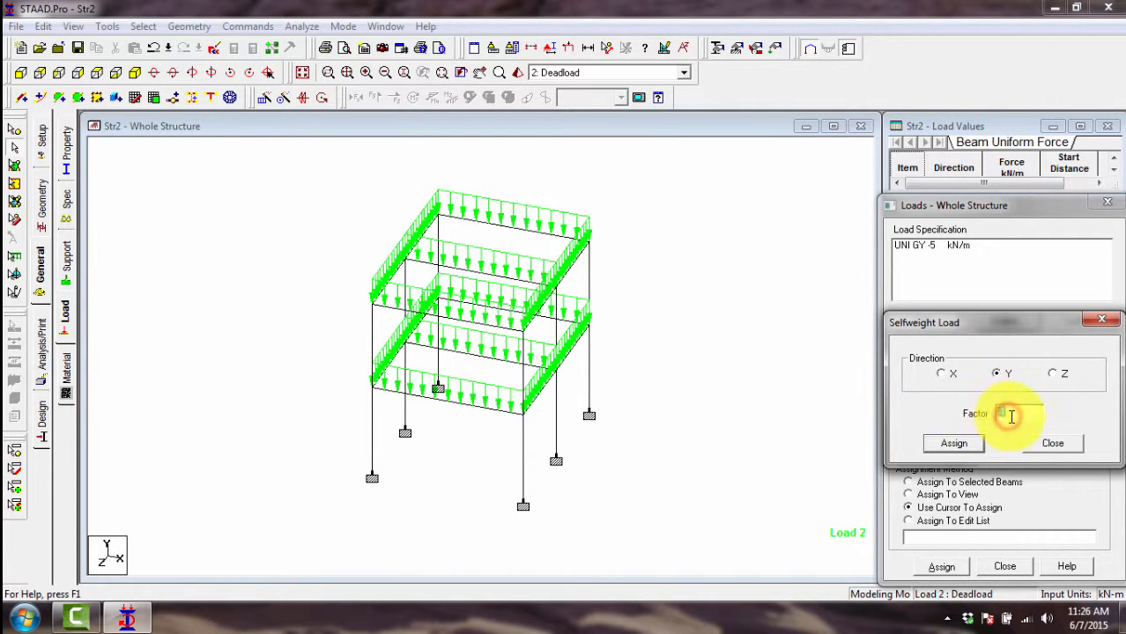
text(1)
click(942, 445)
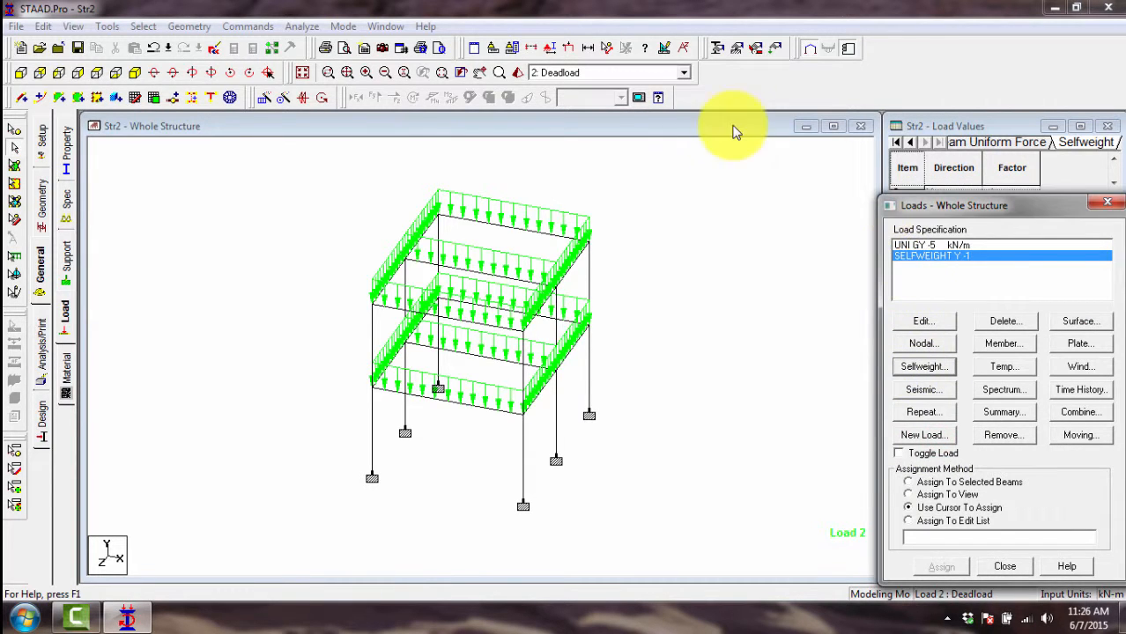
- Review the Deadload case's uniform force and selfweight entries, and check the list of available load cases
click(919, 246)
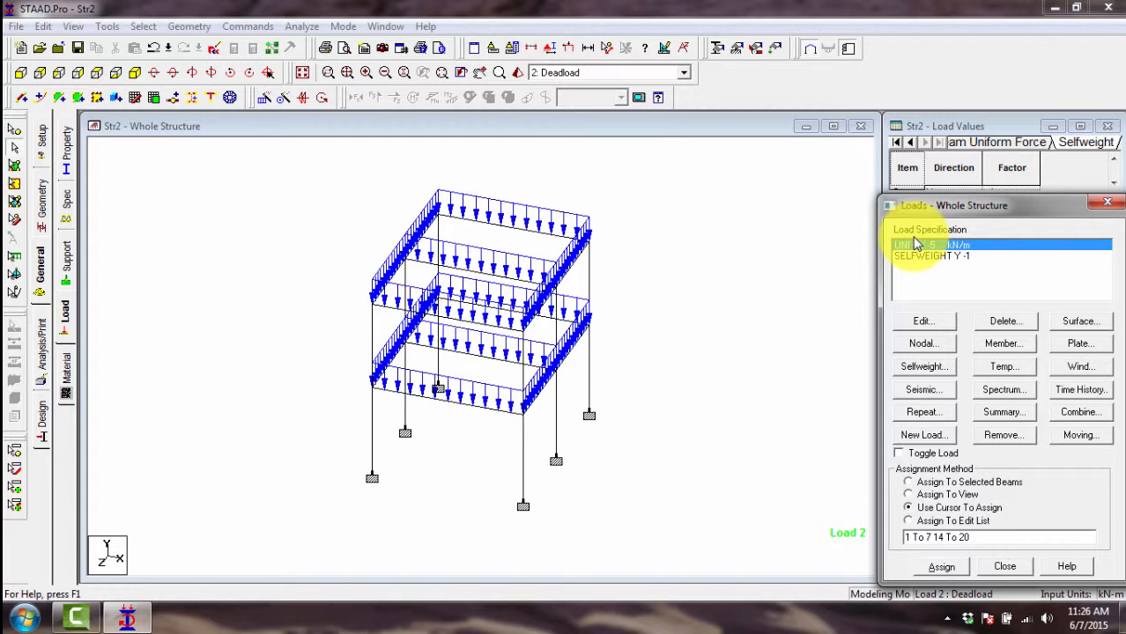
click(916, 256)
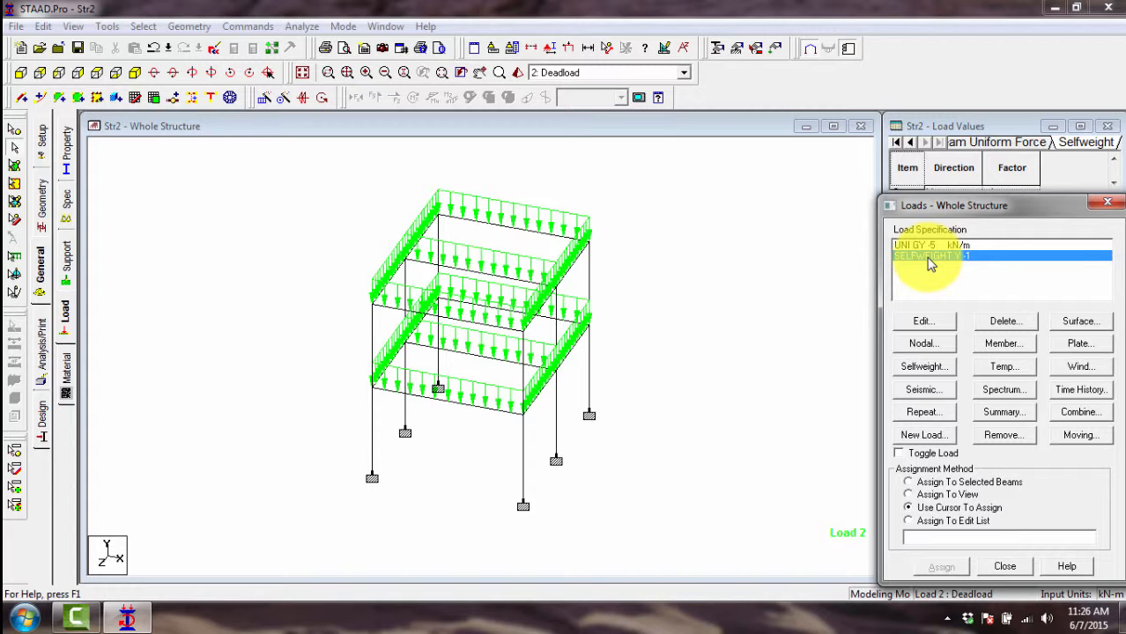
click(631, 72)
click(631, 74)
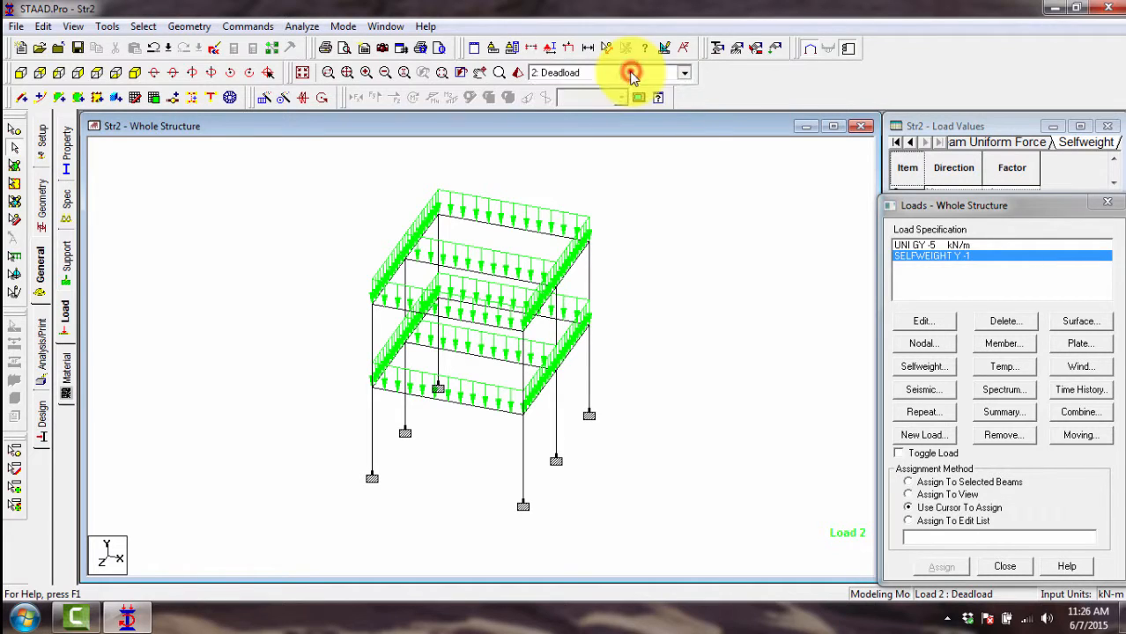
click(631, 73)
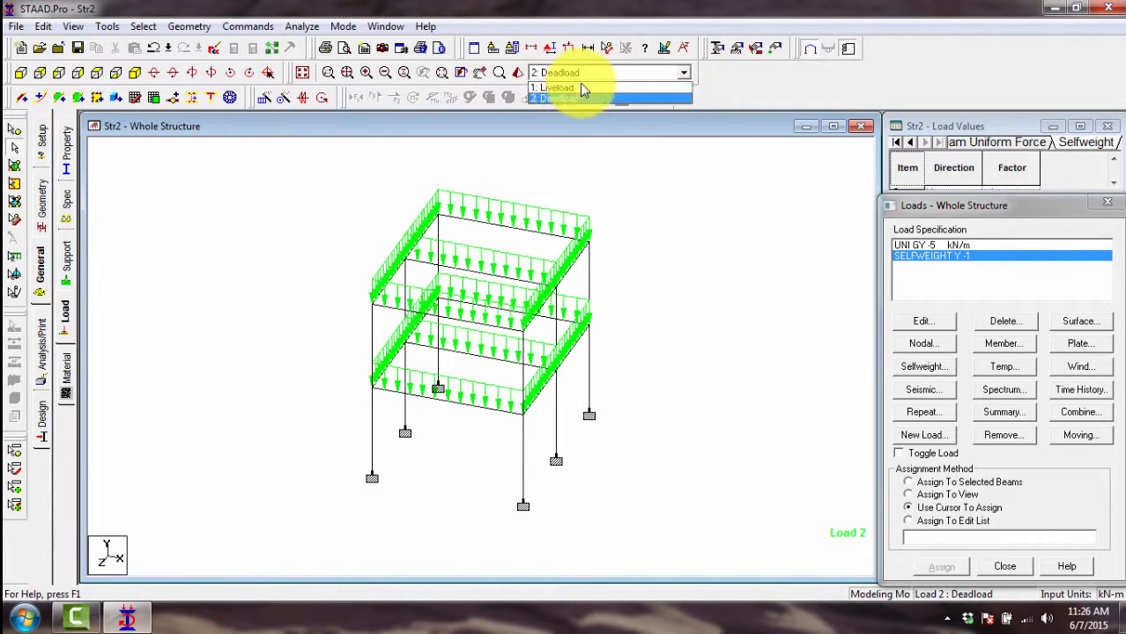
click(621, 73)
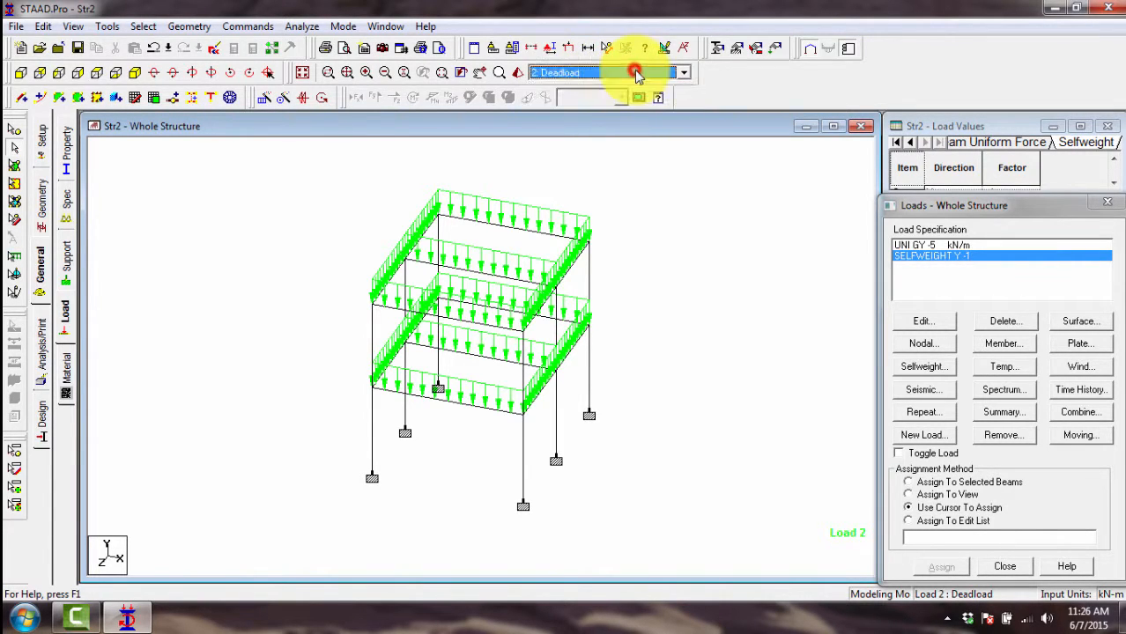
click(684, 74)
click(685, 74)
- Create a new combination load numbered 3 with the title 1.4DL+1.7LL
click(923, 435)
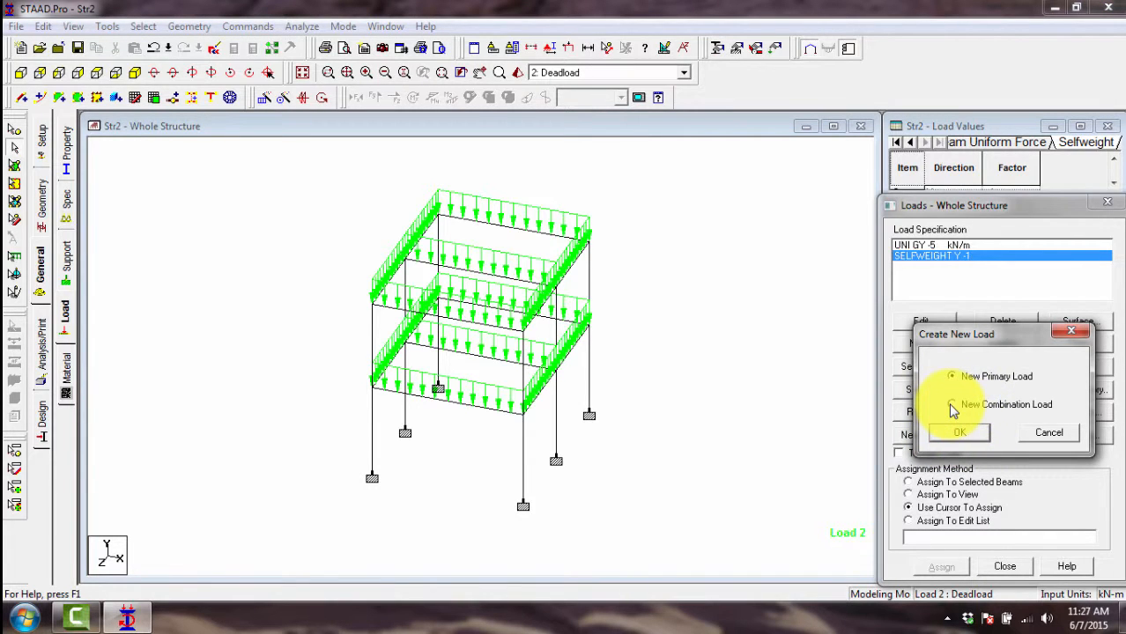
click(952, 406)
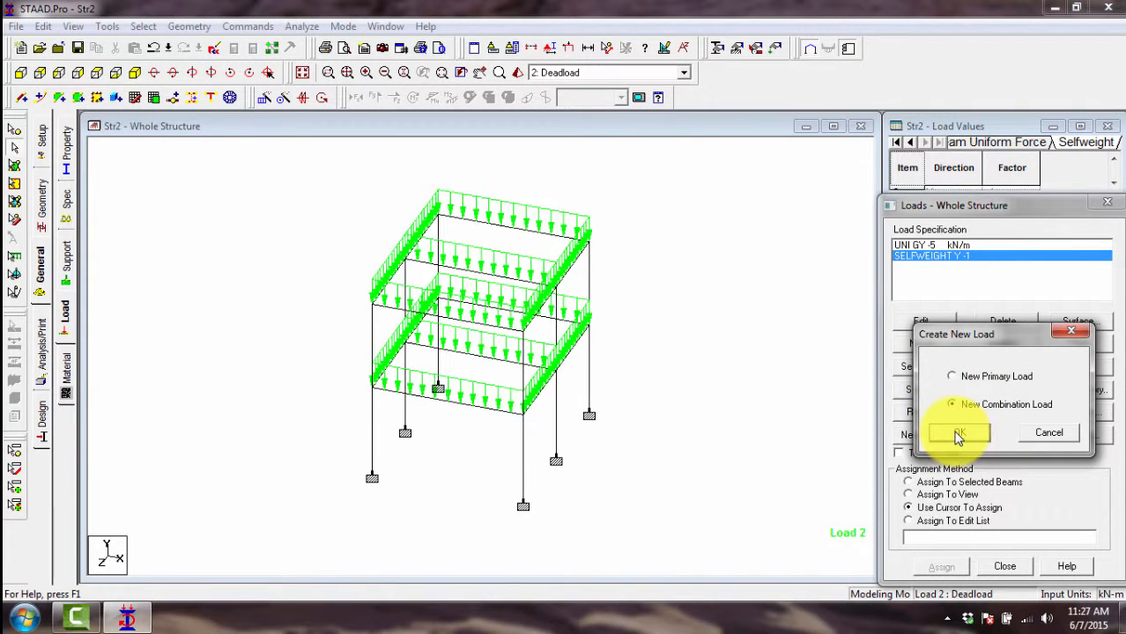
click(959, 433)
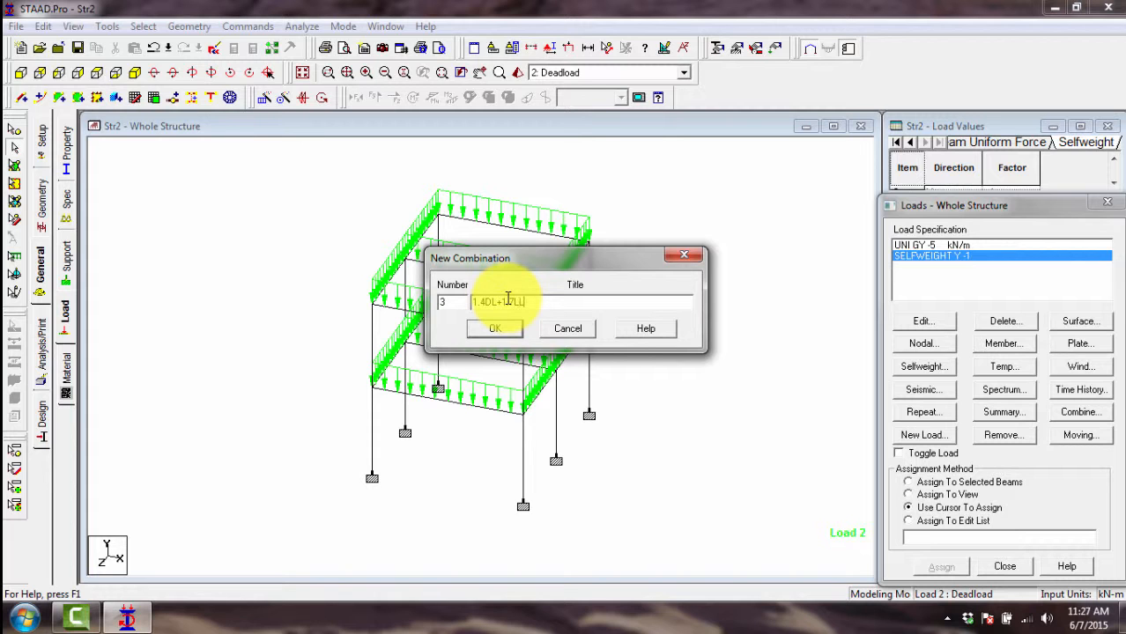
click(494, 328)
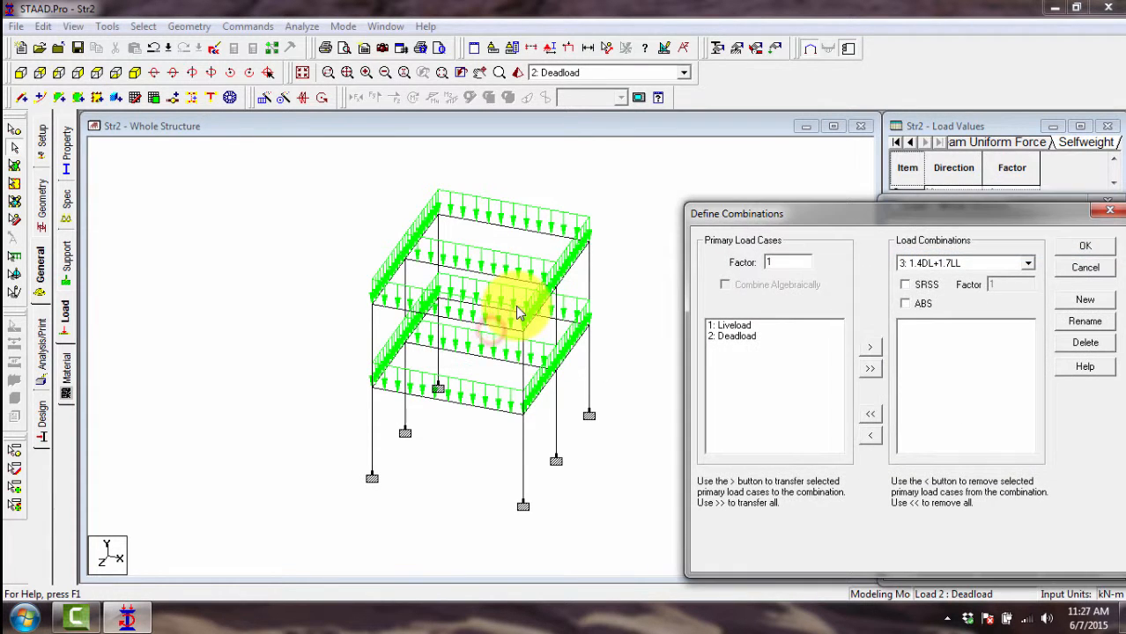
- Add the Liveload case to the 1.4DL+1.7LL combination with a factor of 1.7, and dismiss the Windows color scheme prompt
click(736, 326)
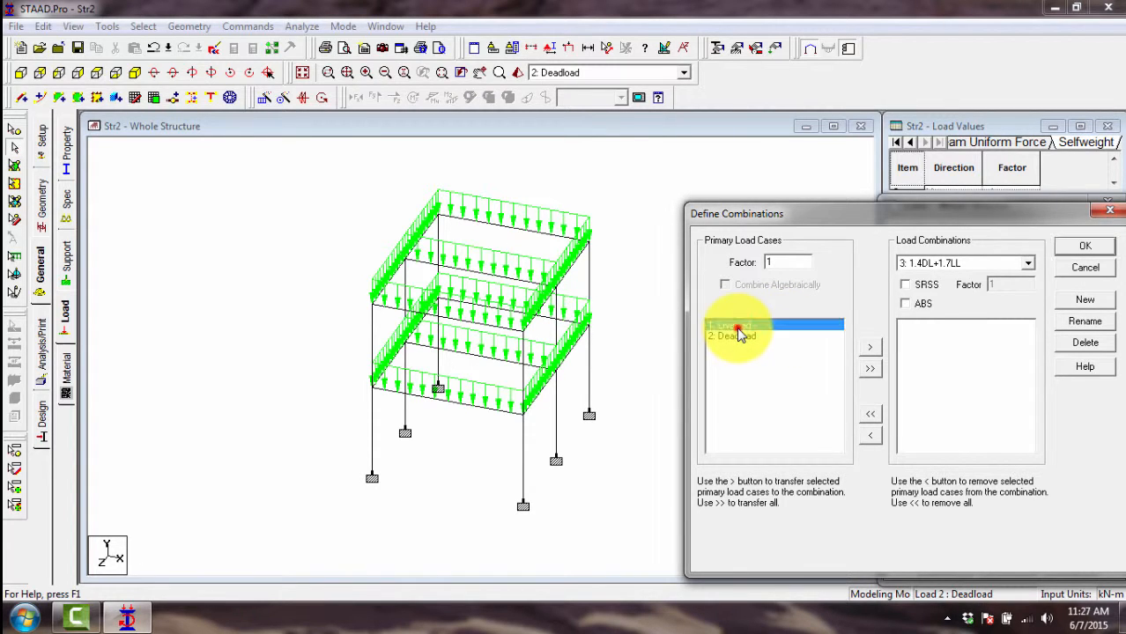
click(734, 336)
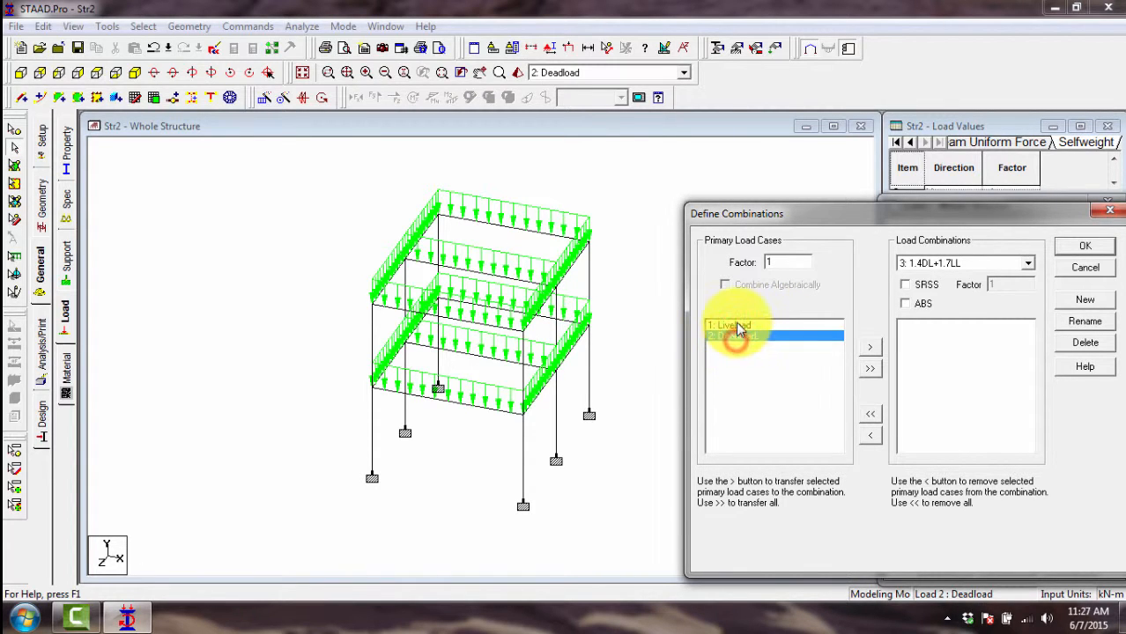
click(736, 325)
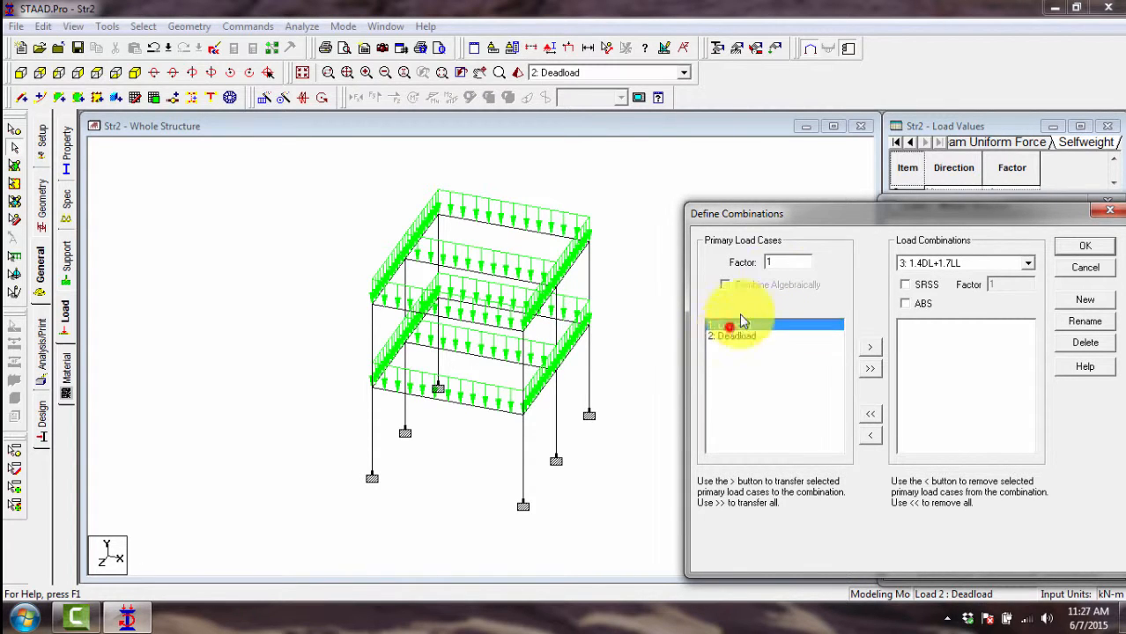
click(777, 261)
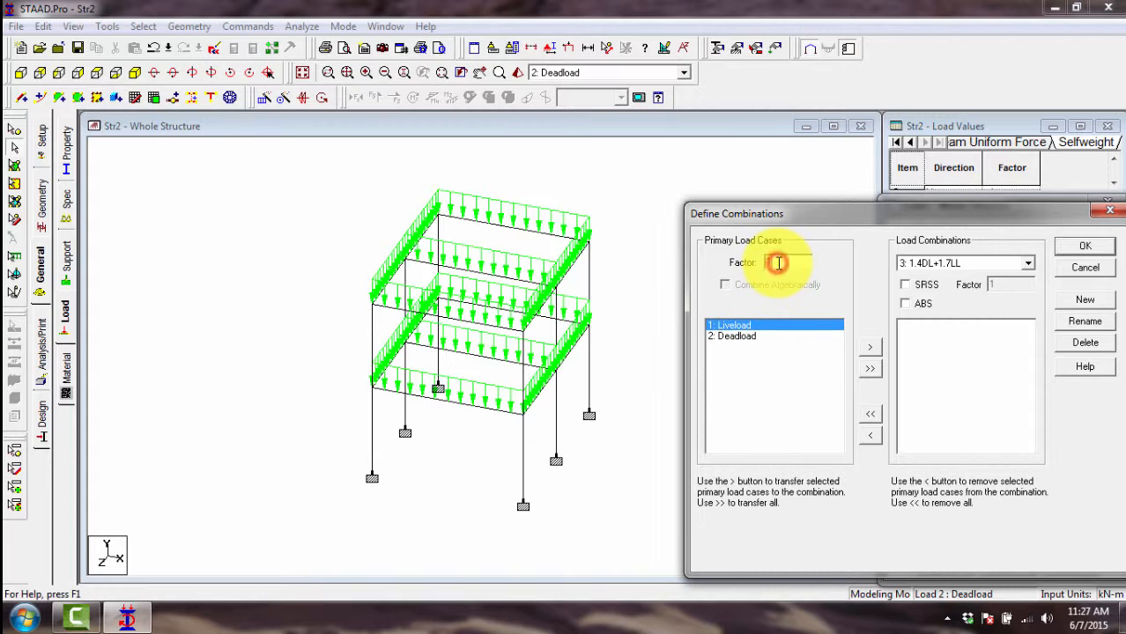
click(976, 262)
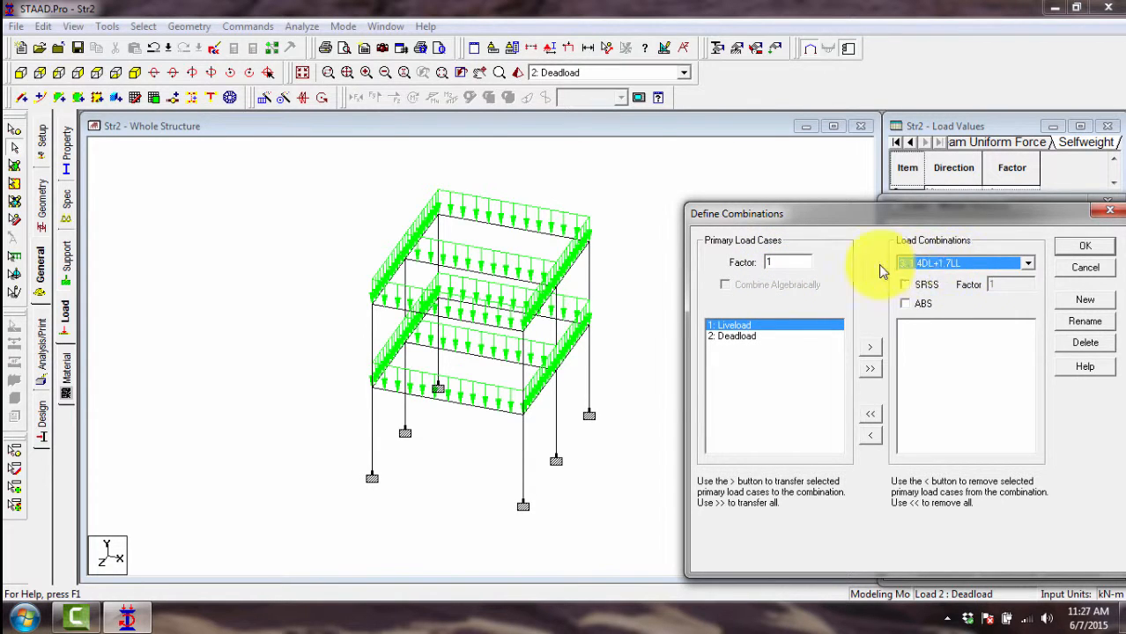
click(937, 264)
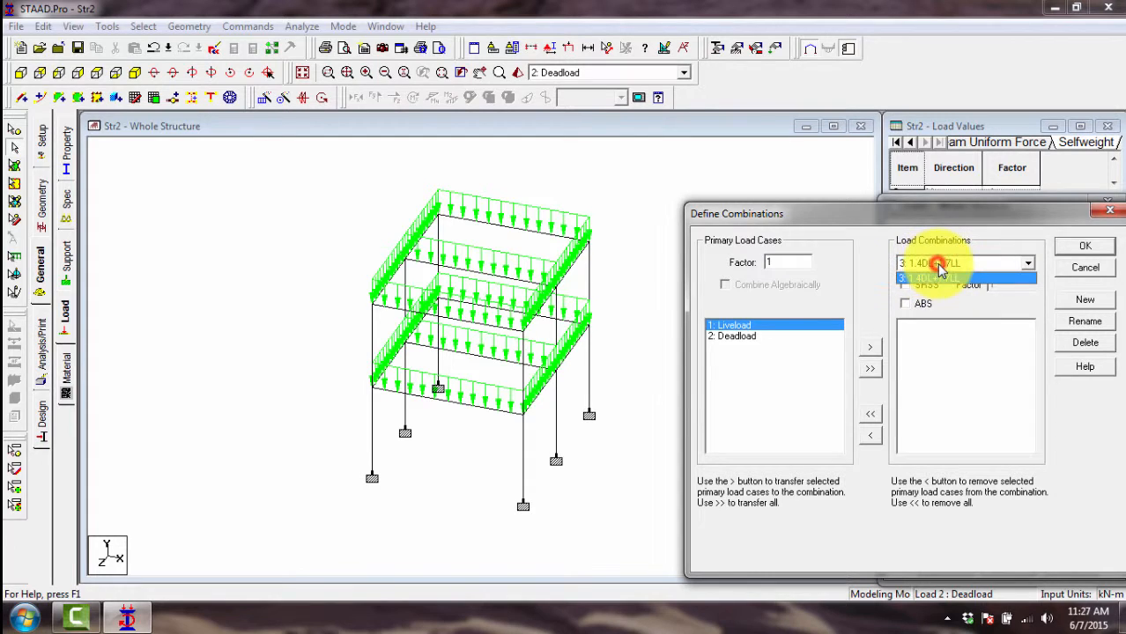
click(939, 273)
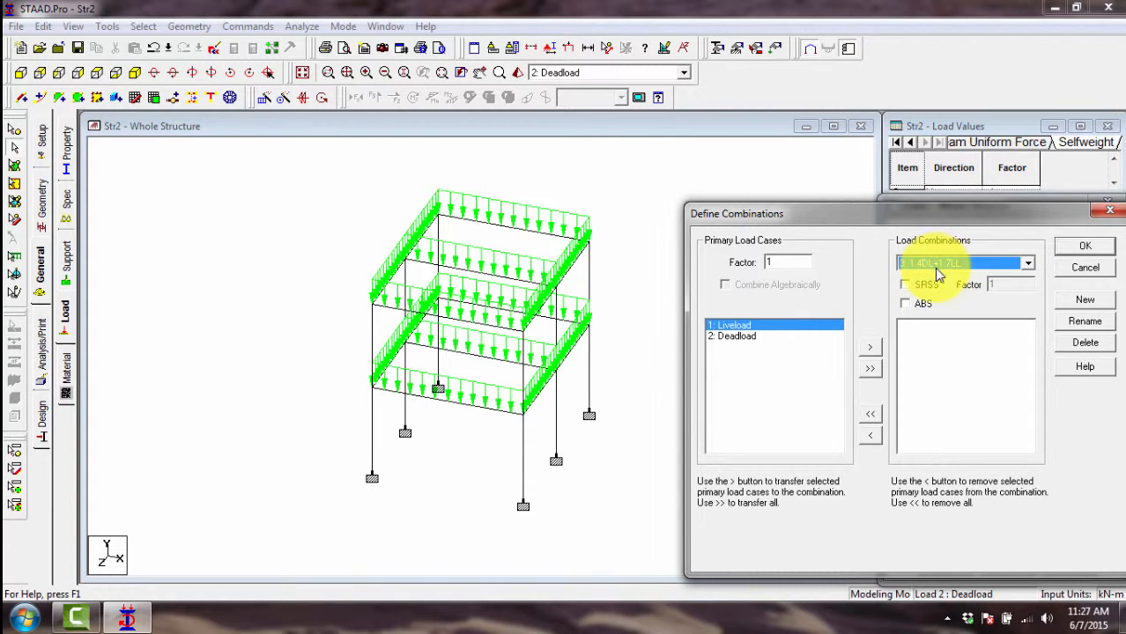
click(738, 327)
click(778, 260)
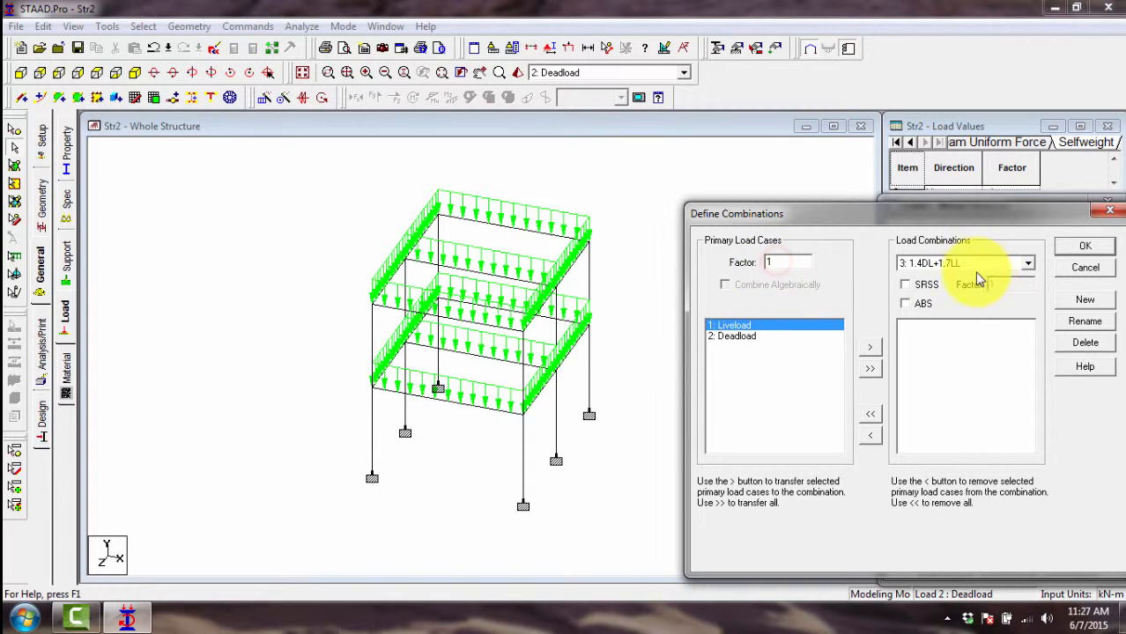
text(.7)
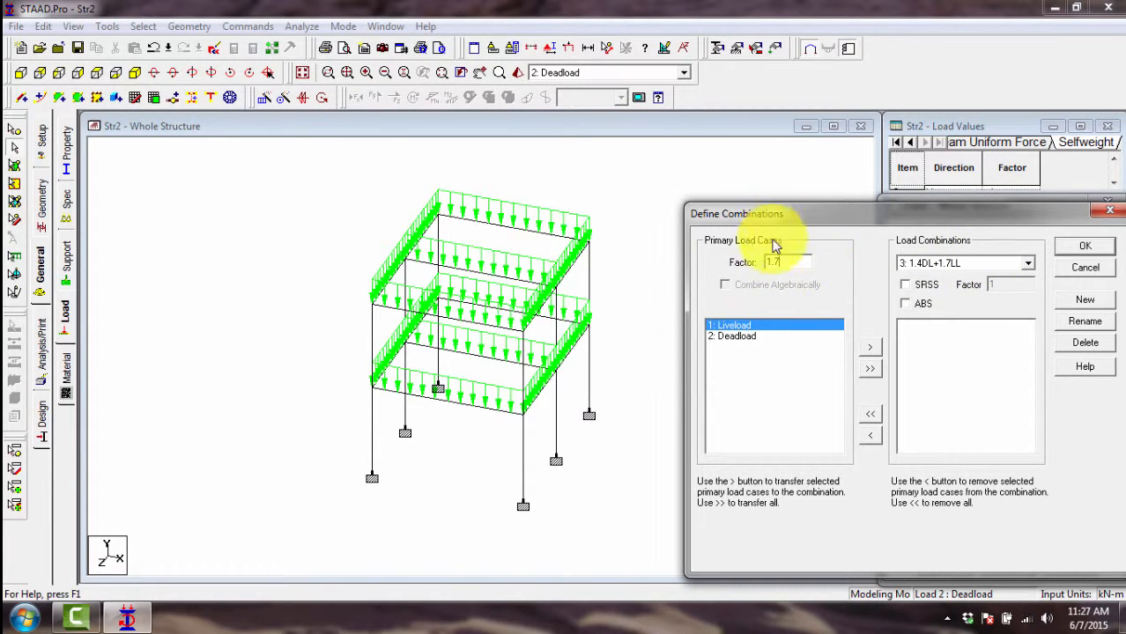
click(869, 350)
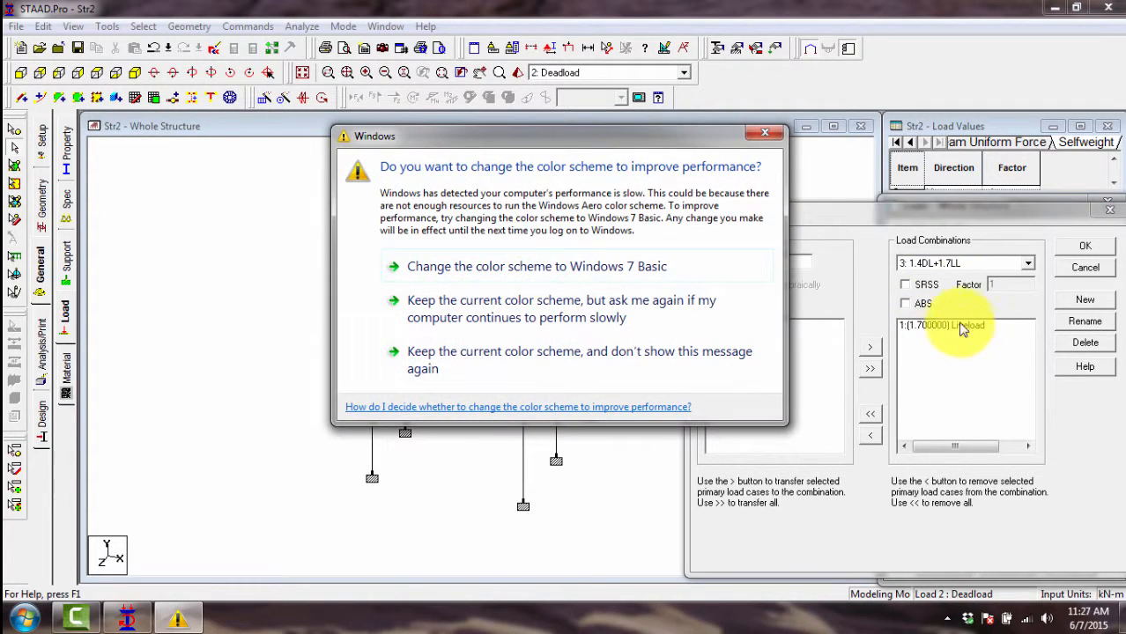
click(758, 133)
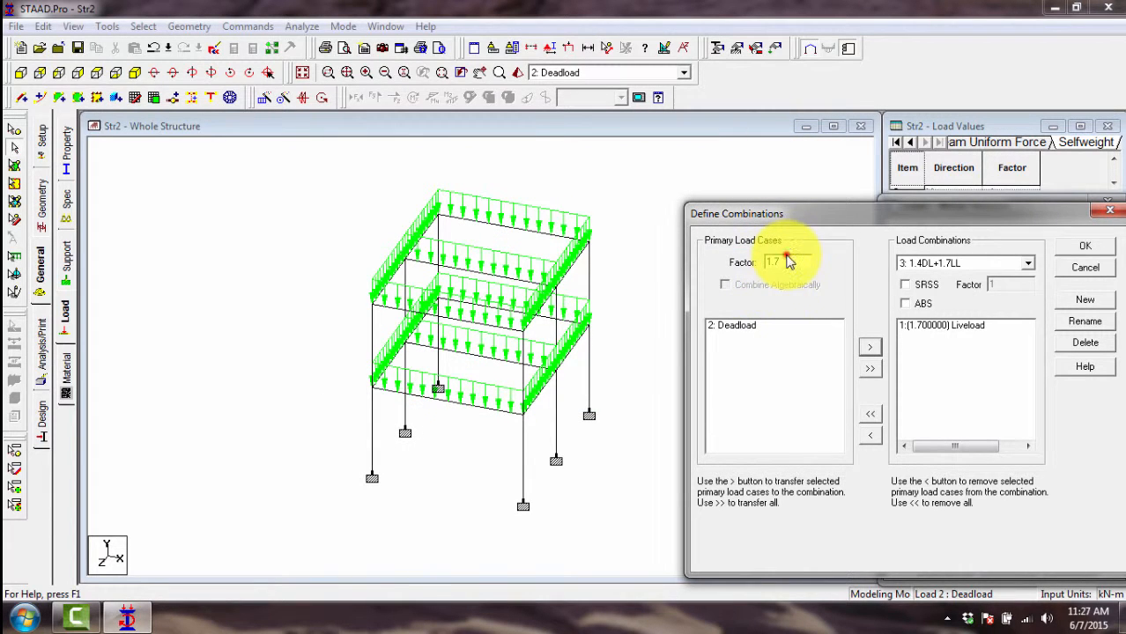
- Add the Deadload case to the combination with a factor of 1.4 and accept the combination definition
click(790, 261)
key(BackSpace)
text(1.4)
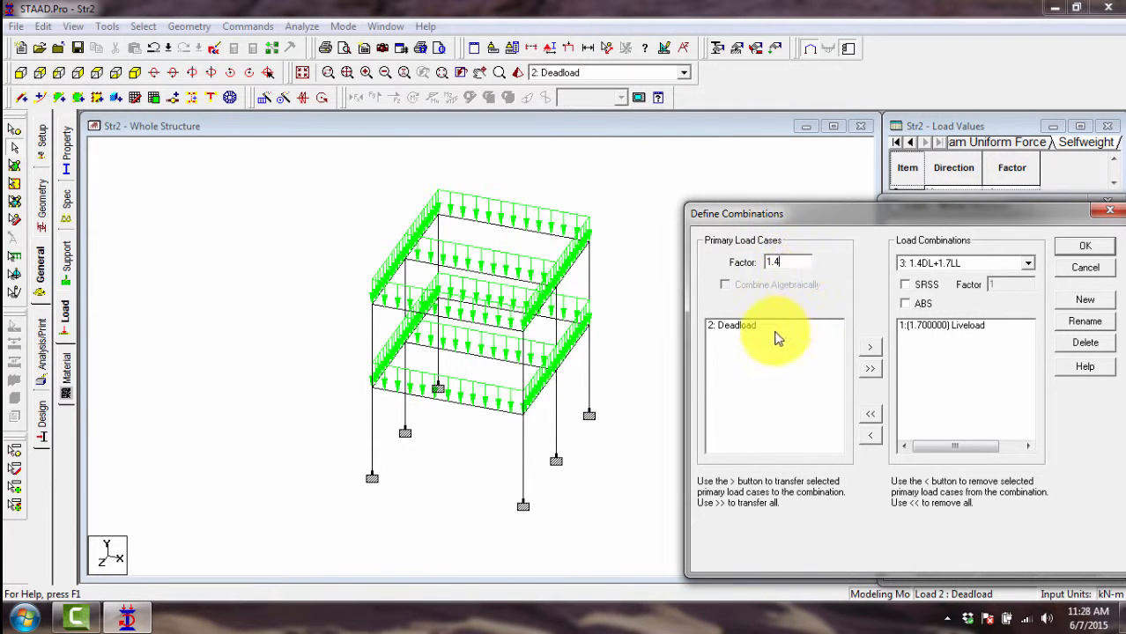
click(767, 325)
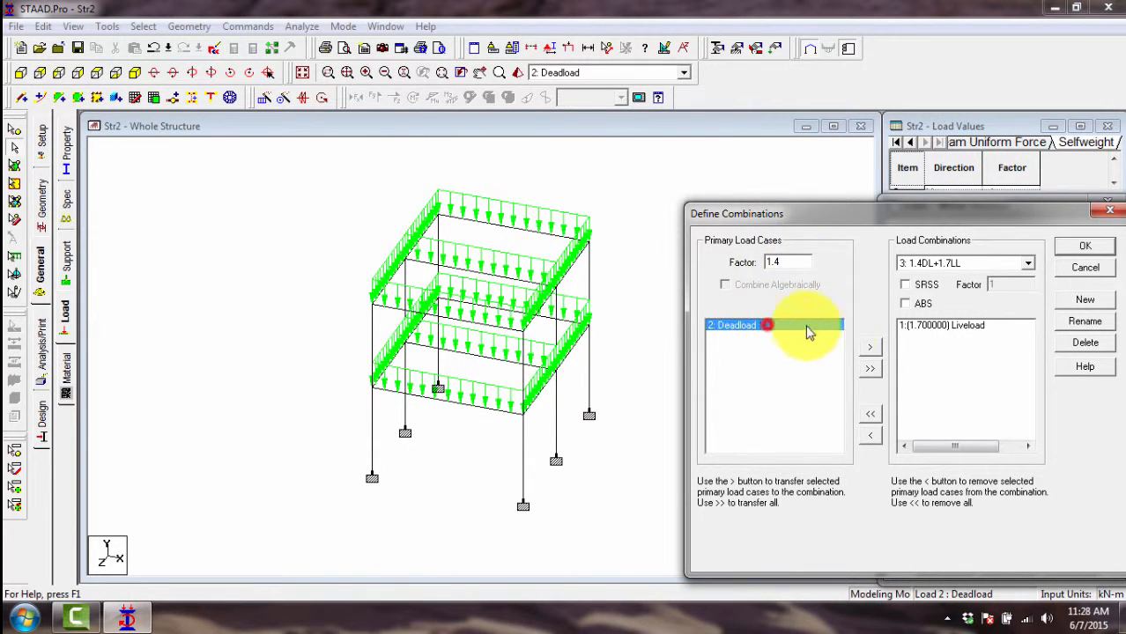
click(870, 347)
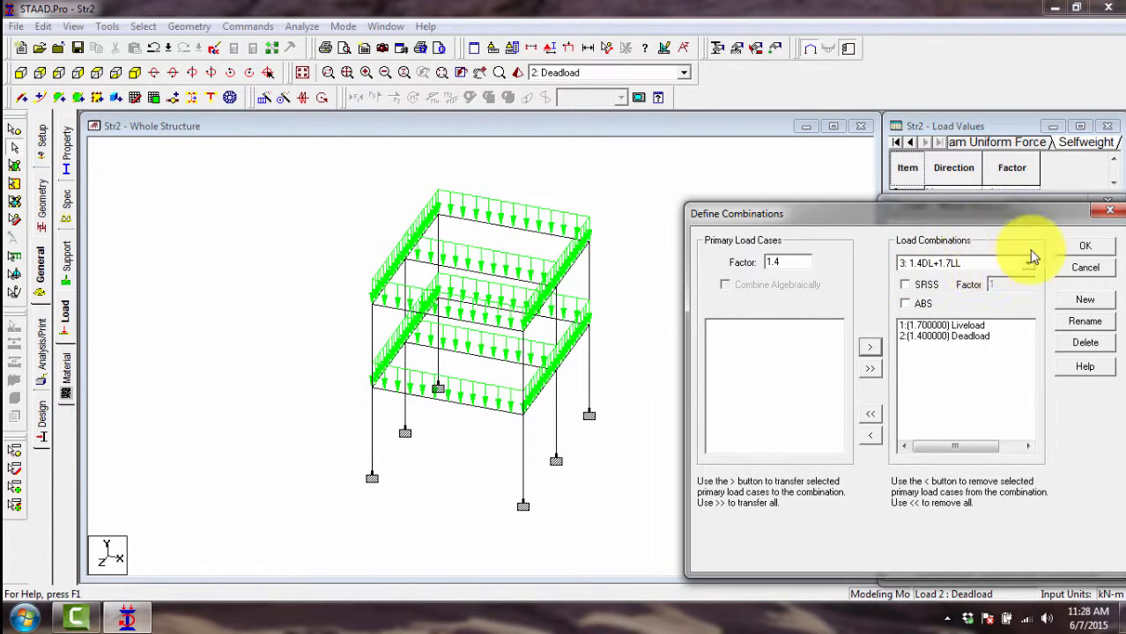
click(1079, 249)
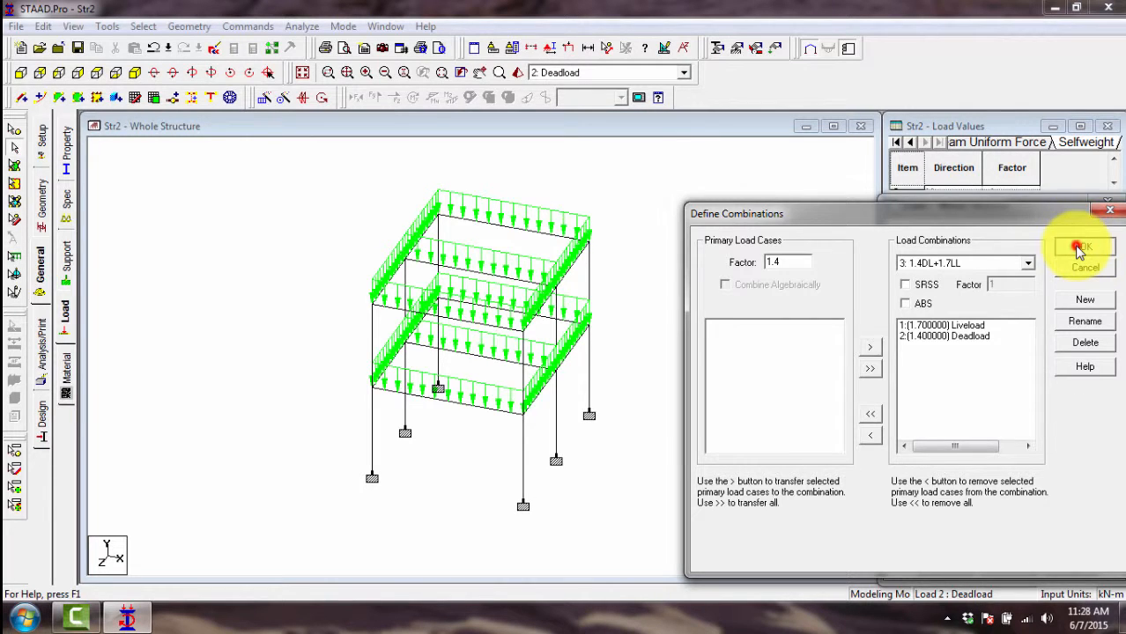
- Display the loads of the Liveload case, the Deadload case and the 1.4DL+1.7LL combination on the frame in turn
click(628, 76)
click(563, 93)
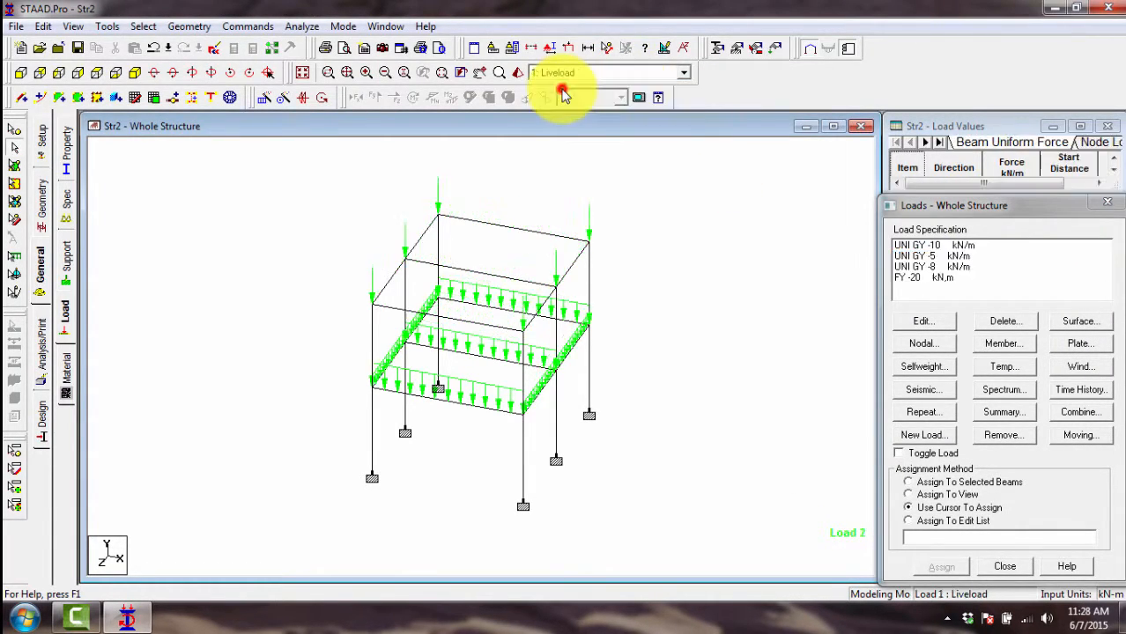
click(593, 71)
click(578, 96)
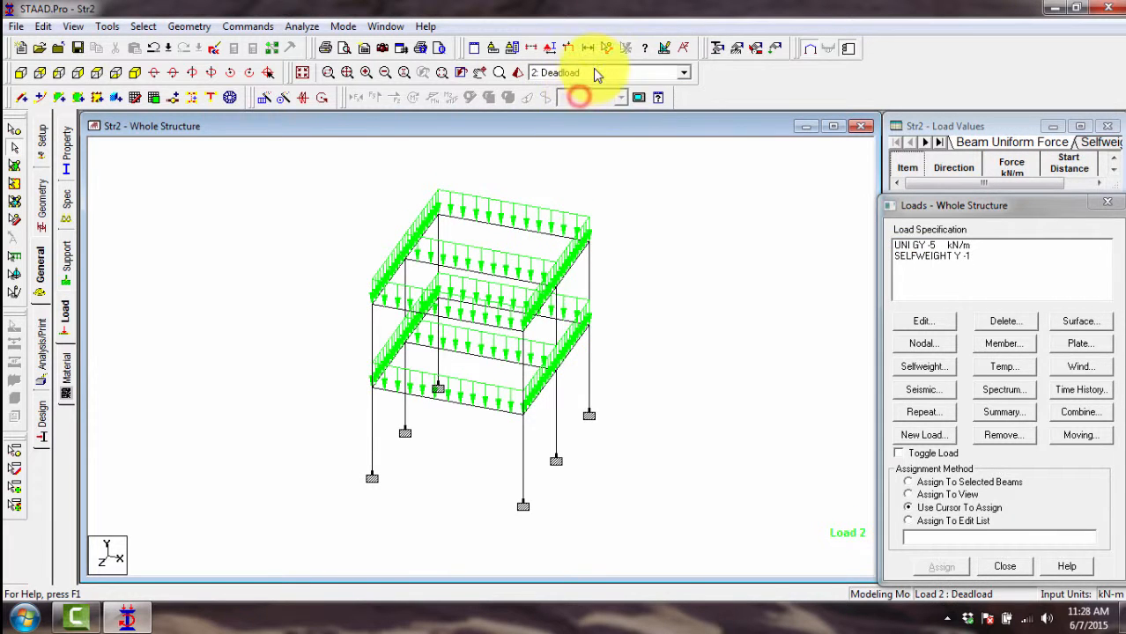
click(595, 73)
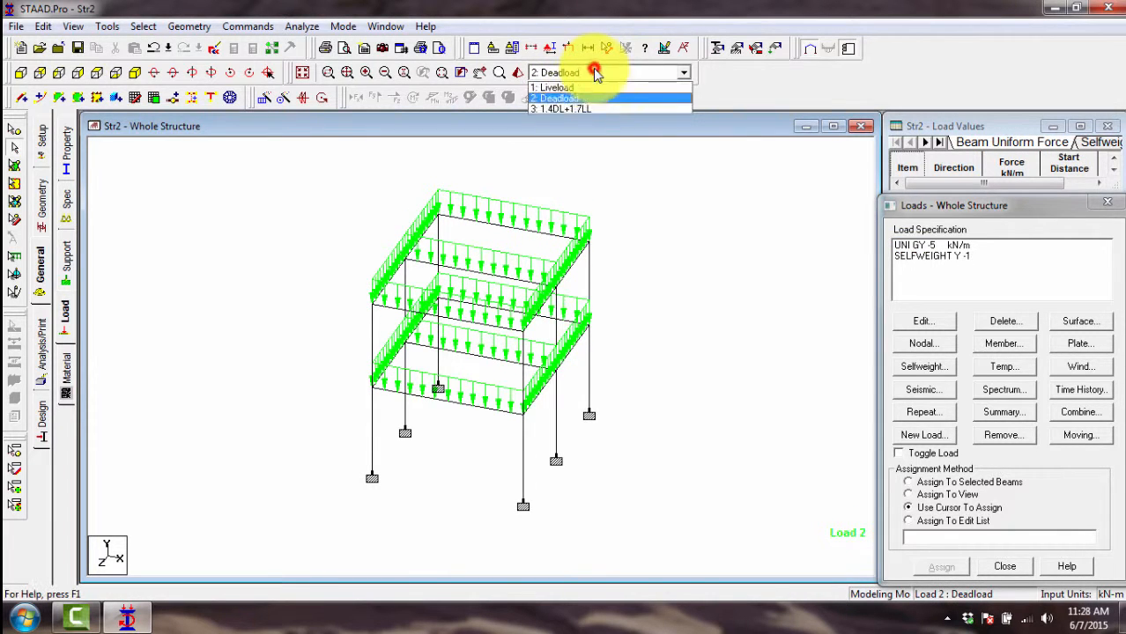
click(574, 110)
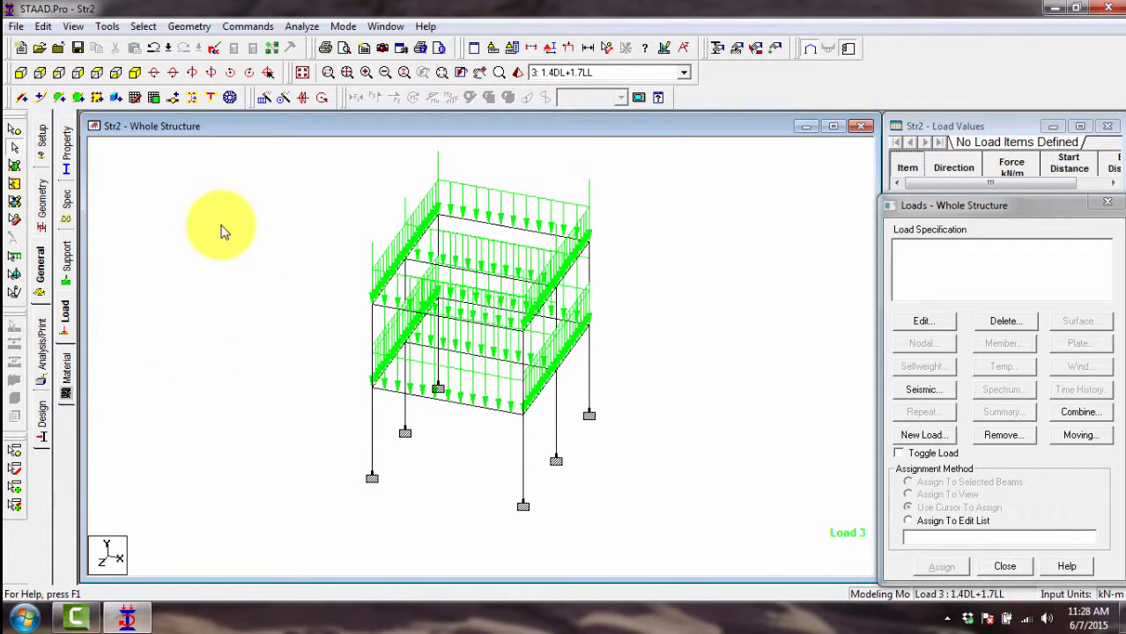
- Check the material assigned to the frame's members, selecting the whole frame and clearing the selection
click(68, 366)
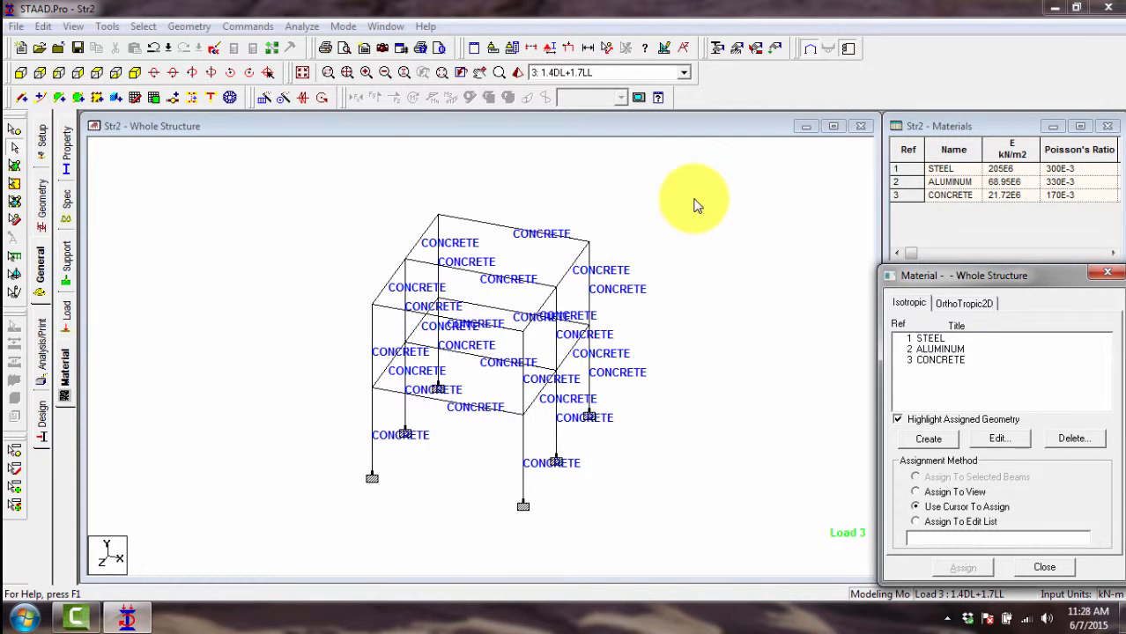
drag(694, 198, 236, 543)
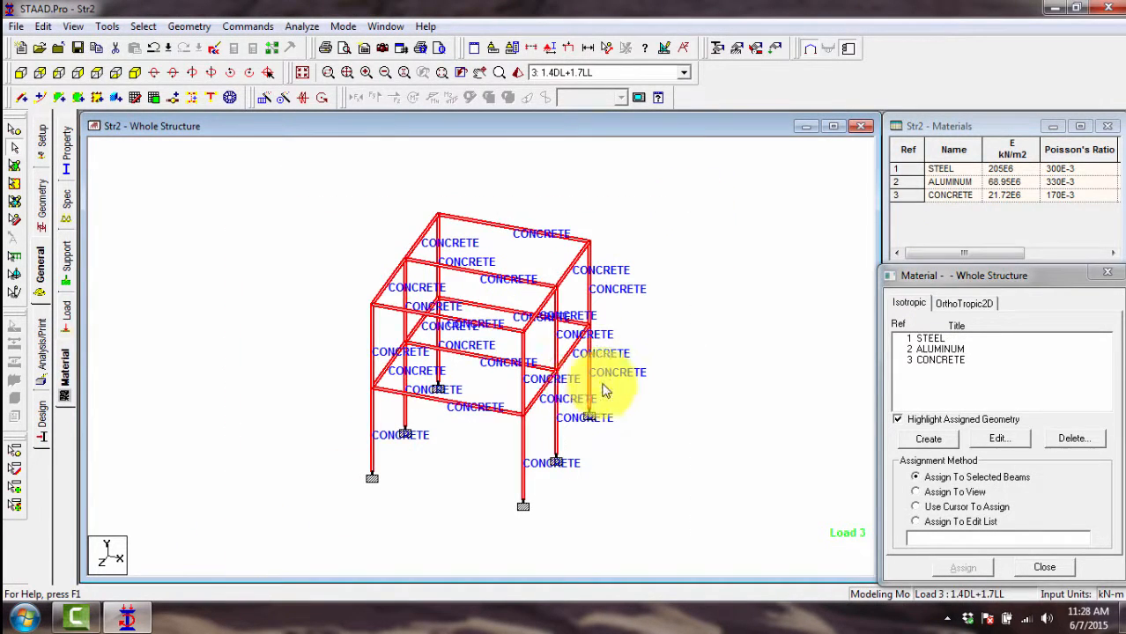
click(661, 366)
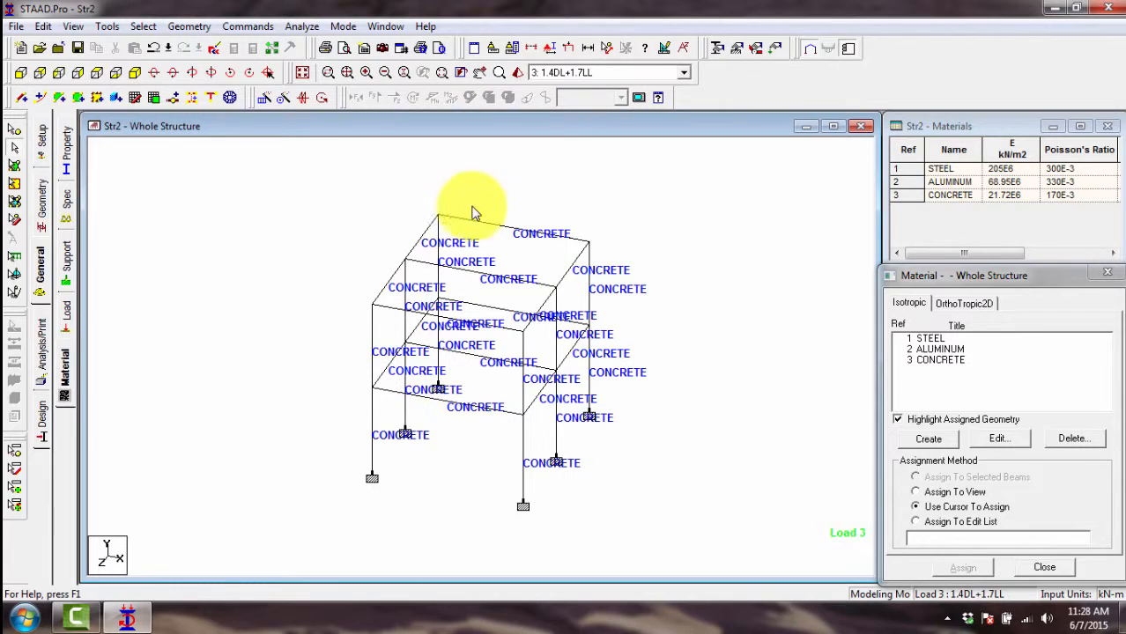